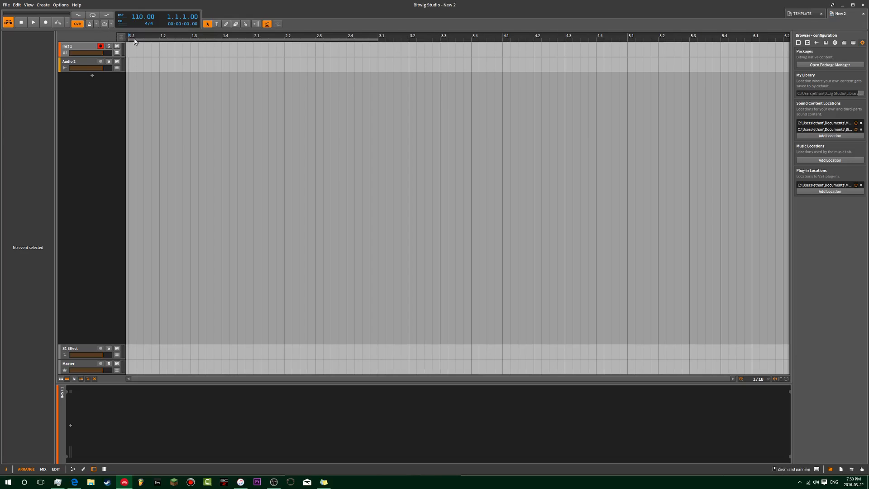
Step: Delete the Inst 1, Audio 2 and S1 Effect tracks so only the Master track is left
{"action": "left_click", "coordinate": [87, 66]}
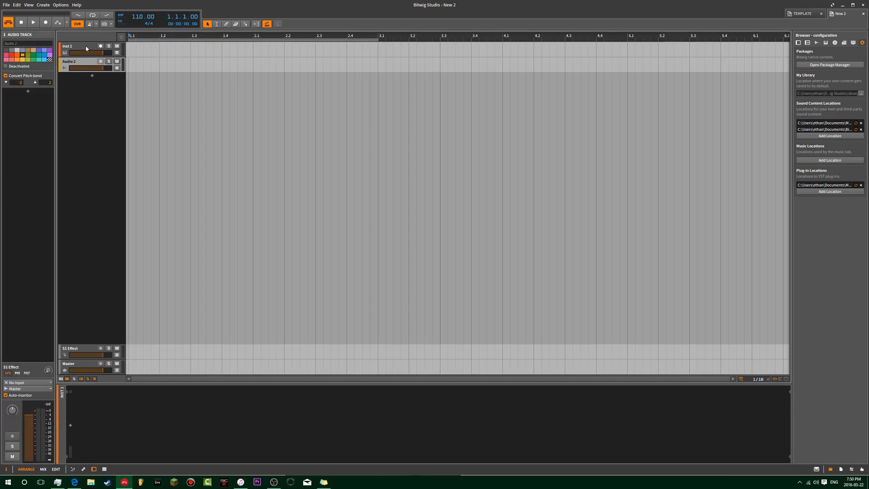
{"action": "left_click", "coordinate": [88, 49], "text": "shift"}
{"action": "key", "text": "Delete"}
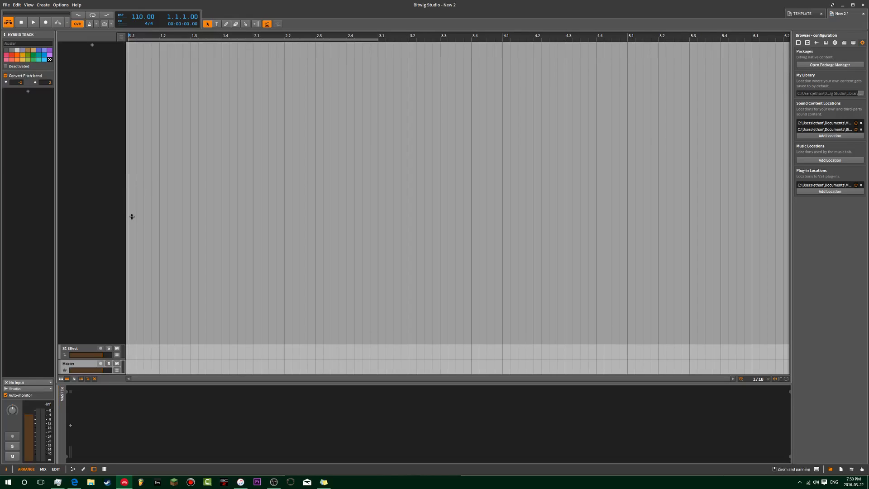
{"action": "left_click", "coordinate": [78, 352]}
{"action": "key", "text": "Delete"}
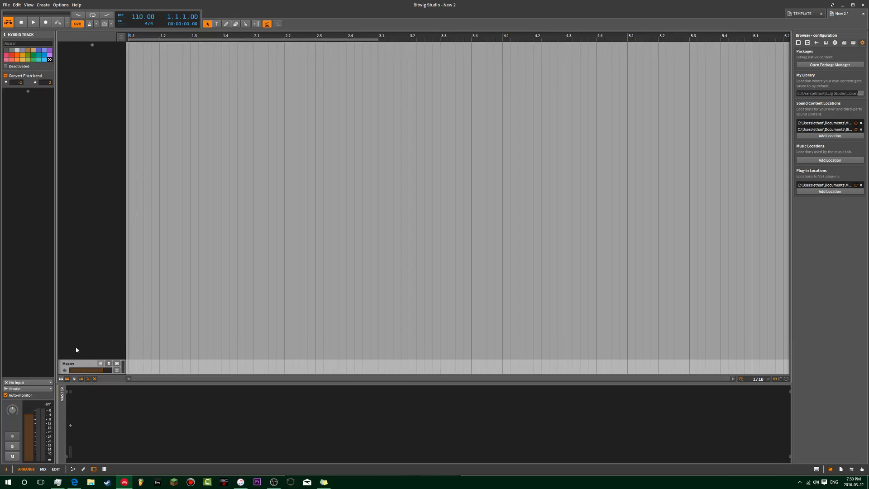
Step: Add a new track and insert the Chain container device on it
{"action": "left_click", "coordinate": [92, 45]}
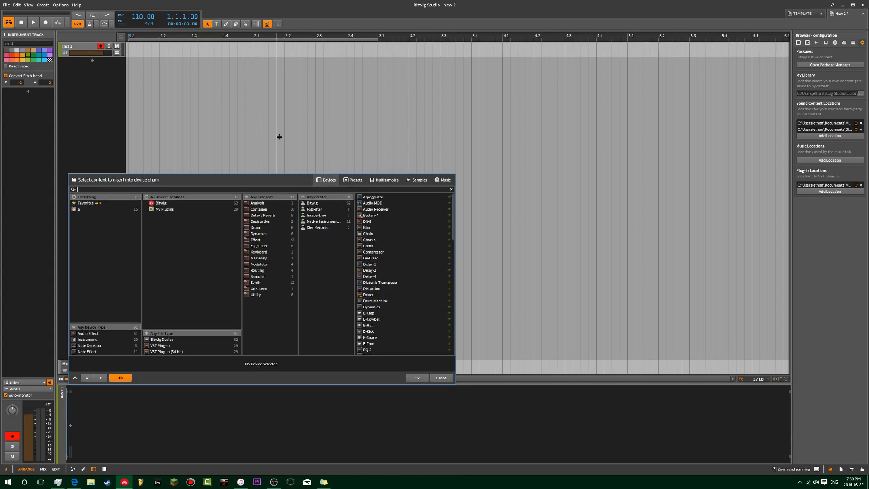
{"action": "type", "text": "chain"}
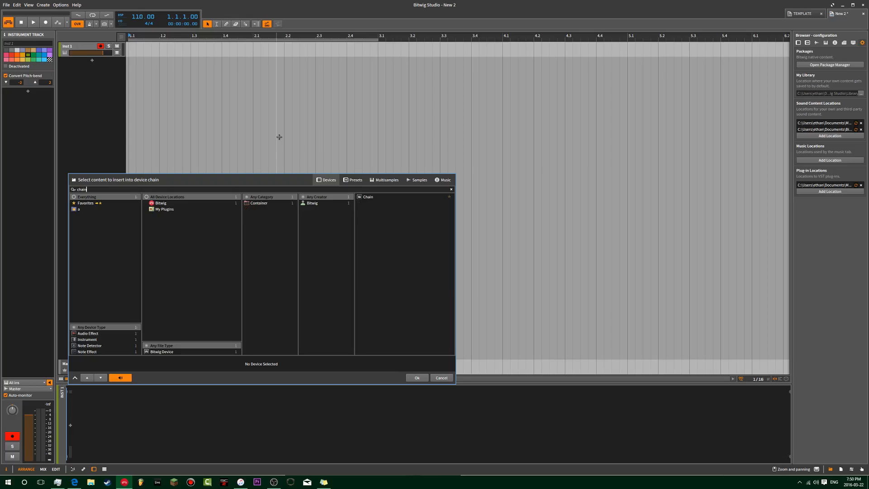
{"action": "double_click", "coordinate": [376, 199]}
{"action": "right_click", "coordinate": [377, 199]}
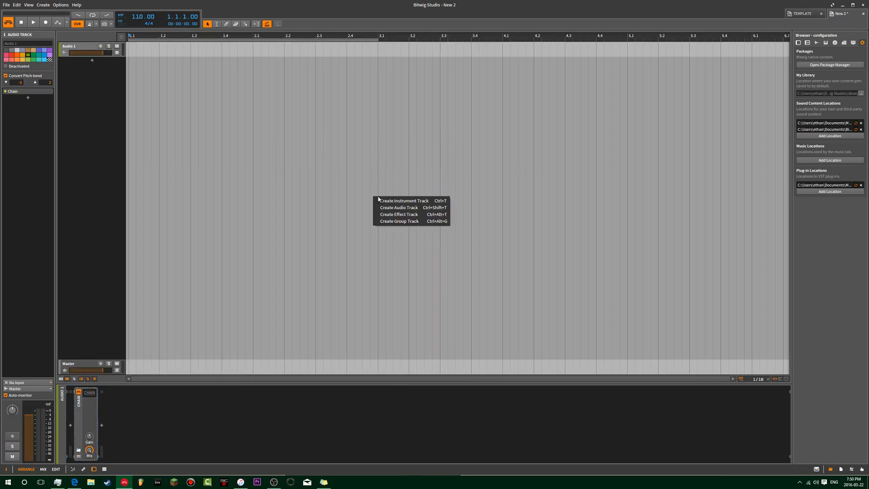
{"action": "key", "text": "Escape"}
Step: Try the Chain device's Mix control and expand its empty device slot
{"action": "left_click", "coordinate": [89, 418]}
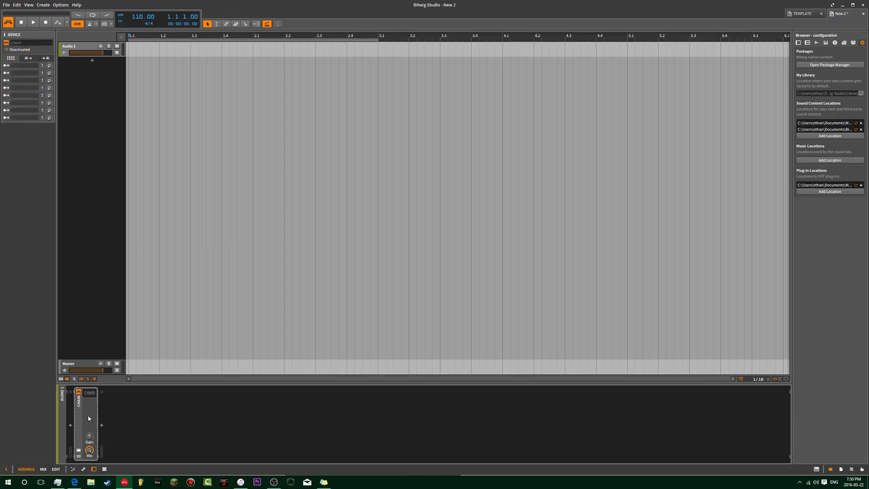
{"action": "mouse_move", "coordinate": [89, 451]}
{"action": "left_mouse_down"}
{"action": "mouse_move", "coordinate": [89, 476]}
{"action": "mouse_move", "coordinate": [88, 438]}
{"action": "left_mouse_up"}
{"action": "left_click", "coordinate": [102, 425]}
{"action": "left_click", "coordinate": [481, 378]}
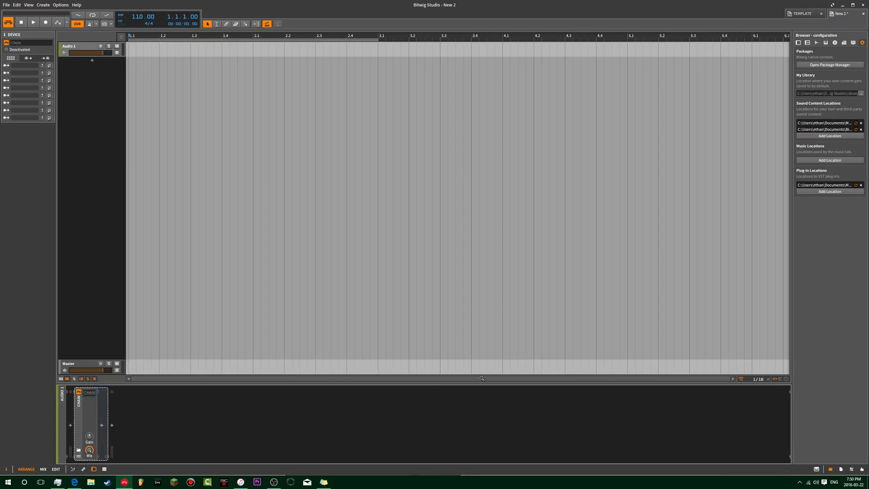
{"action": "left_click", "coordinate": [70, 425]}
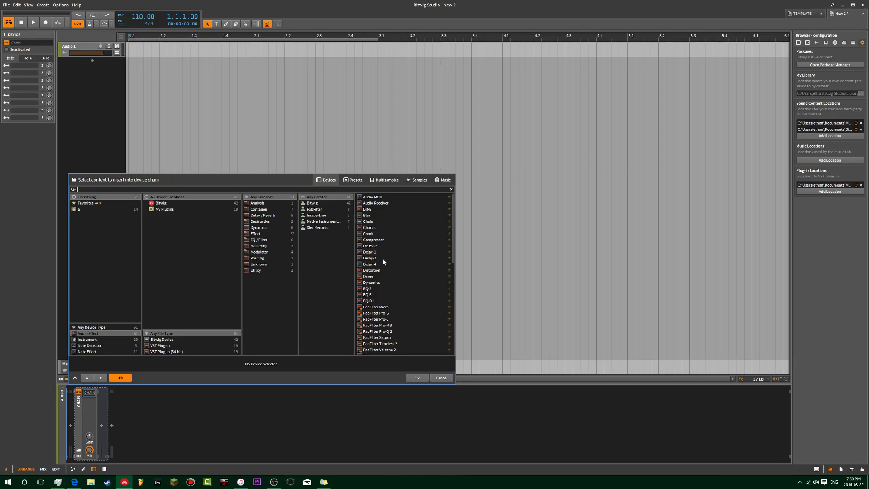
{"action": "scroll", "coordinate": [382, 262], "scroll_direction": "down", "scroll_amount": 5}
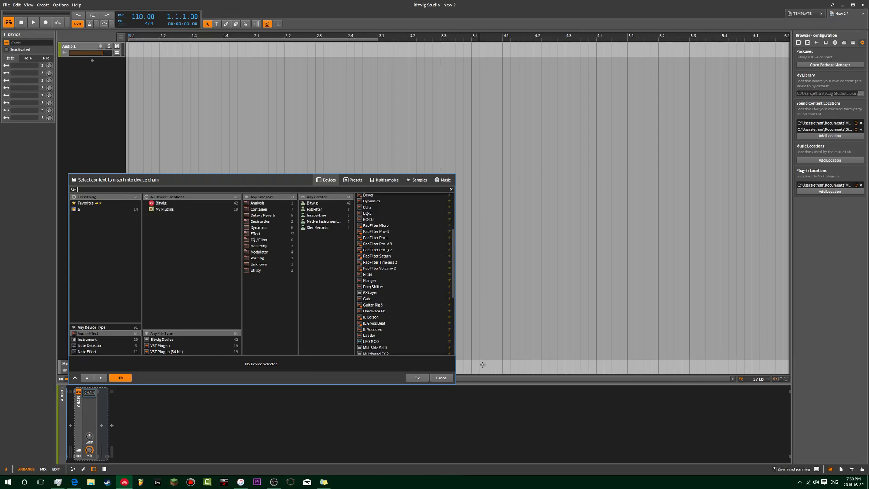
{"action": "left_click", "coordinate": [441, 378]}
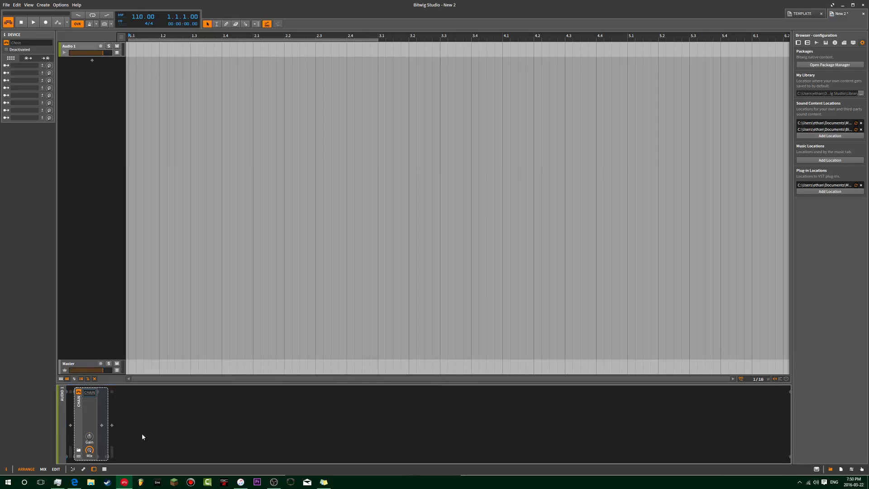
{"action": "left_click", "coordinate": [70, 425]}
{"action": "type", "text": "mass"}
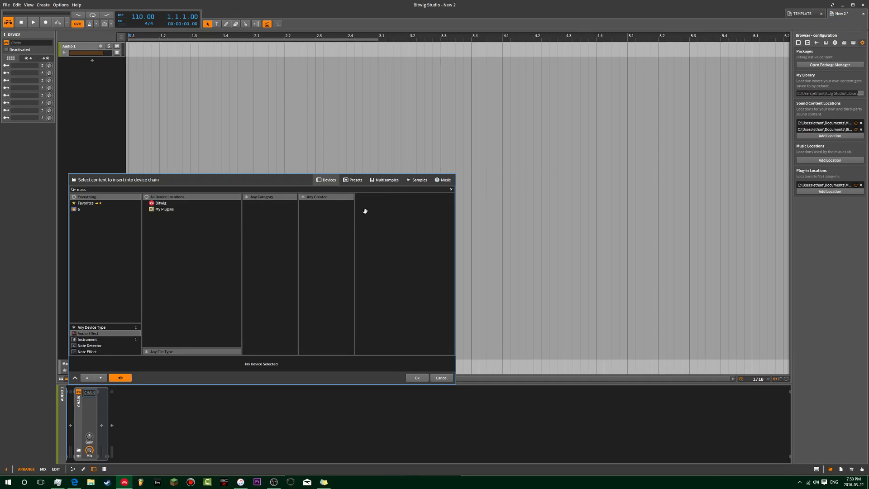
{"action": "left_click", "coordinate": [438, 378]}
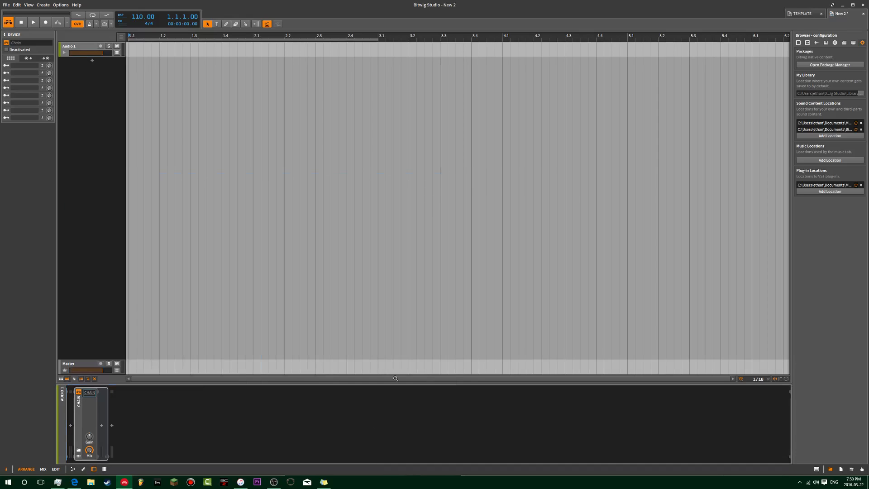
Step: Delete the Chain device and insert the Massive synth on the track in its place
{"action": "key", "text": "Delete"}
{"action": "left_click", "coordinate": [71, 425]}
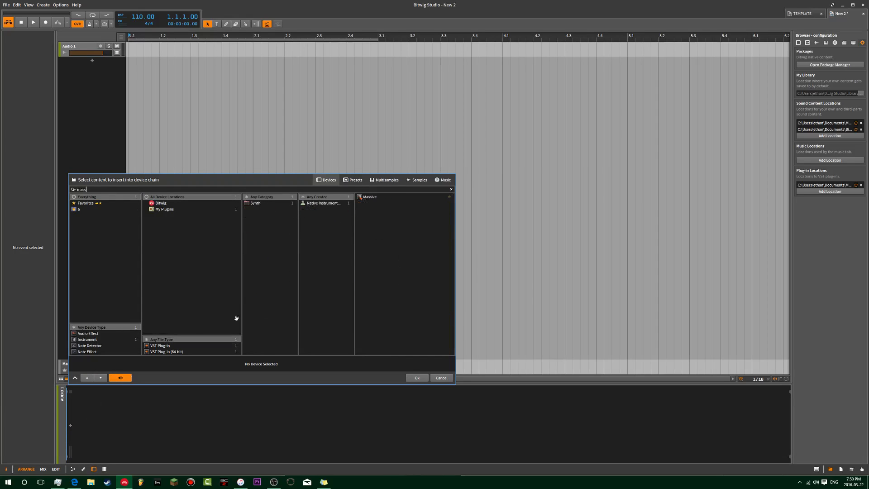
{"action": "double_click", "coordinate": [374, 197]}
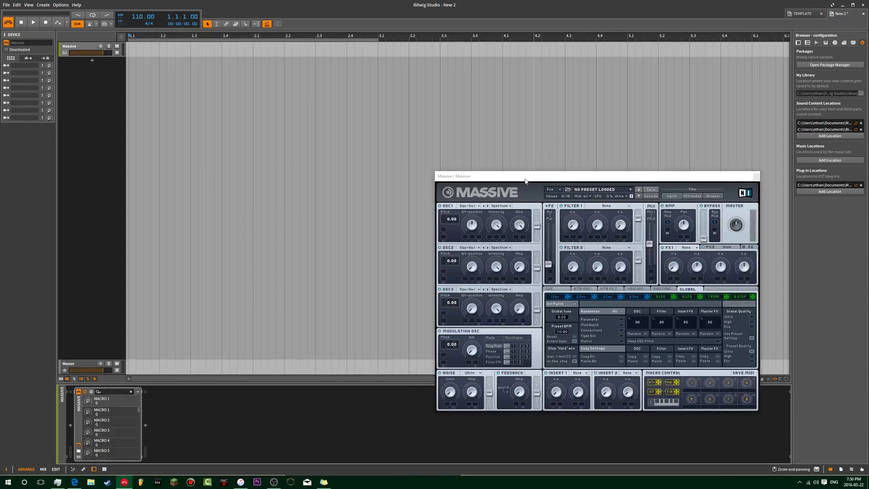
{"action": "left_click_drag", "start_coordinate": [525, 181], "coordinate": [429, 60]}
{"action": "left_click", "coordinate": [146, 425]}
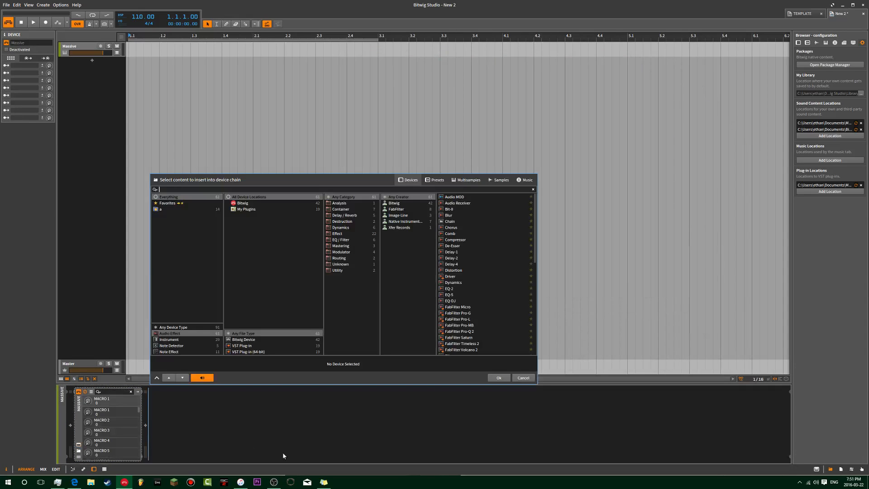
{"action": "type", "text": "chain"}
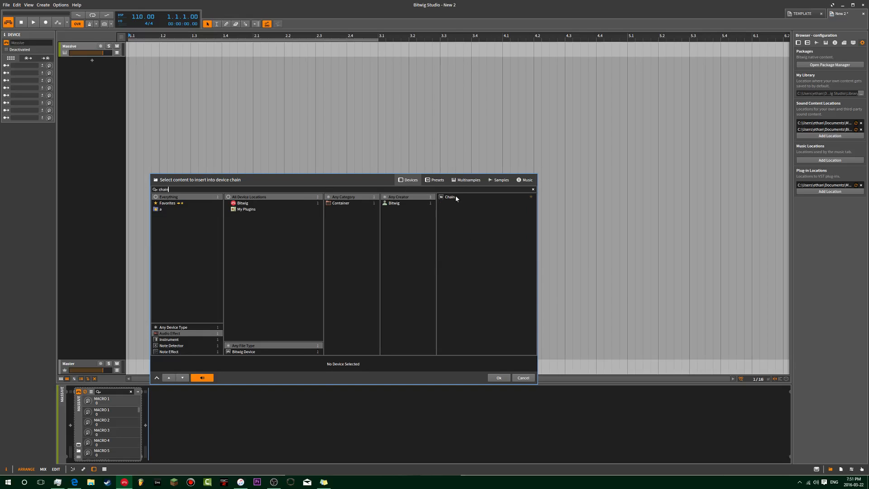
{"action": "double_click", "coordinate": [455, 196]}
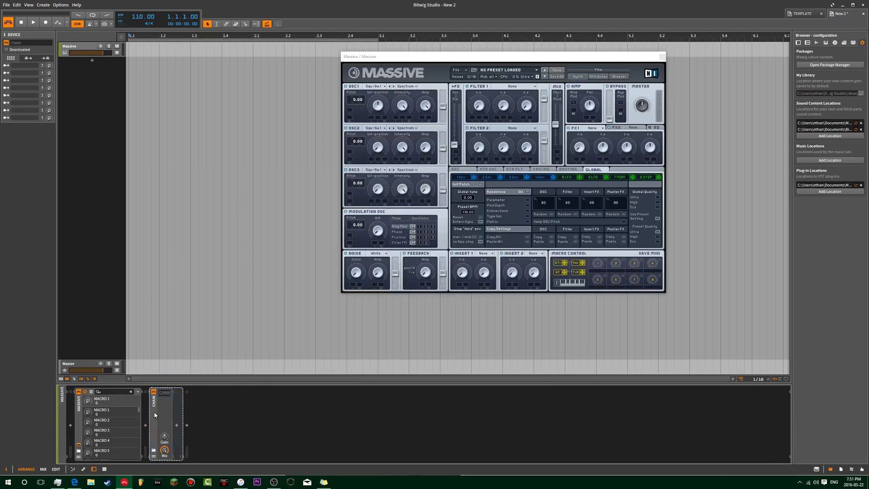
{"action": "key", "text": "Delete"}
Step: Insert the Bass Chain preset after Massive in the device chain
{"action": "left_click", "coordinate": [145, 425]}
{"action": "type", "text": "c"}
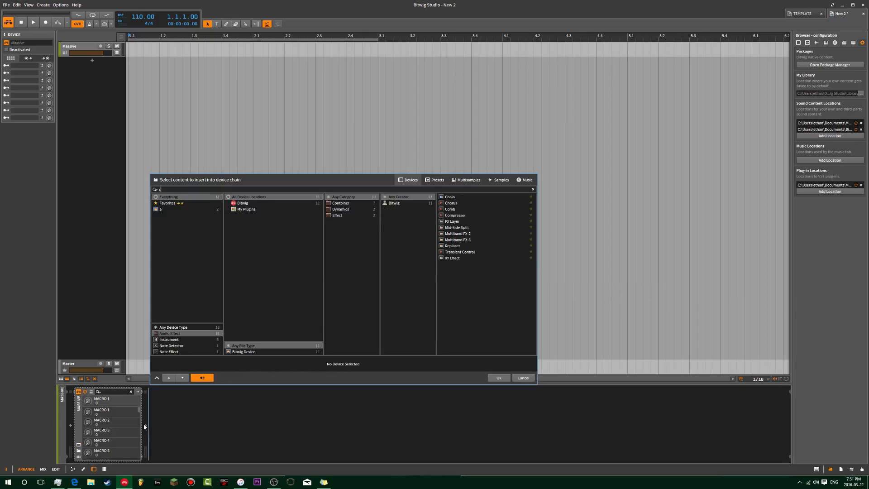
{"action": "key", "text": "BackSpace"}
{"action": "left_click", "coordinate": [435, 179]}
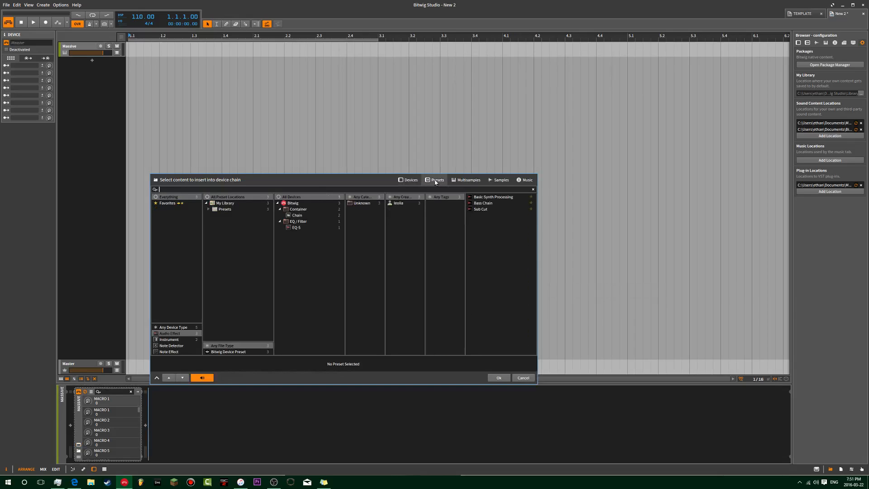
{"action": "double_click", "coordinate": [500, 203]}
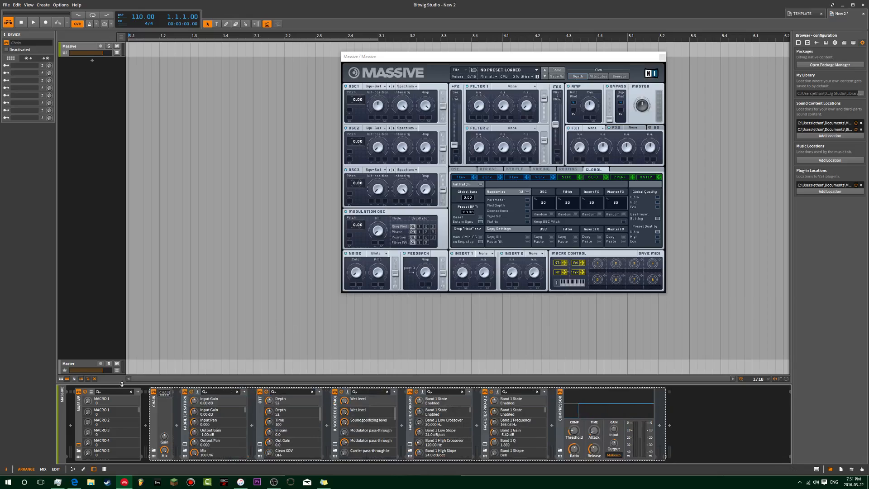
Step: Duplicate the Massive track and move the duplicate's devices onto a new track below it
{"action": "left_click", "coordinate": [100, 48]}
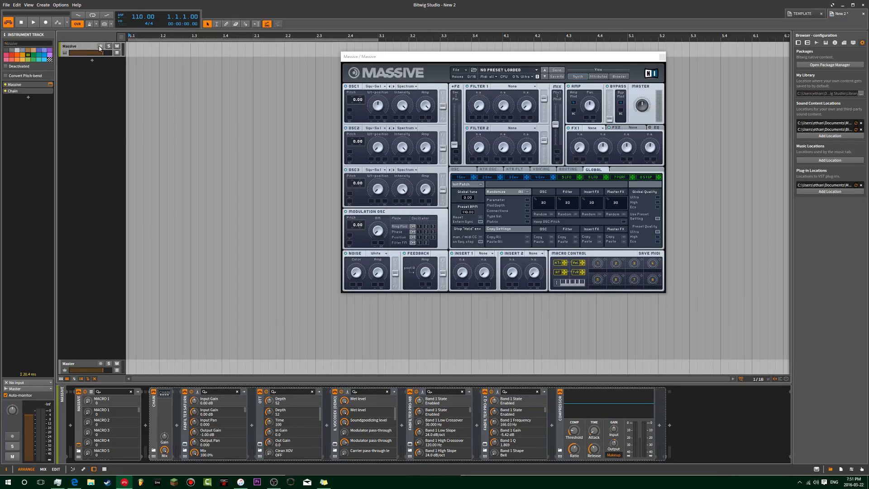
{"action": "right_click", "coordinate": [100, 48]}
{"action": "left_click", "coordinate": [79, 51]}
{"action": "key", "text": "ctrl+d"}
{"action": "left_click", "coordinate": [79, 48]}
{"action": "left_click", "coordinate": [79, 59]}
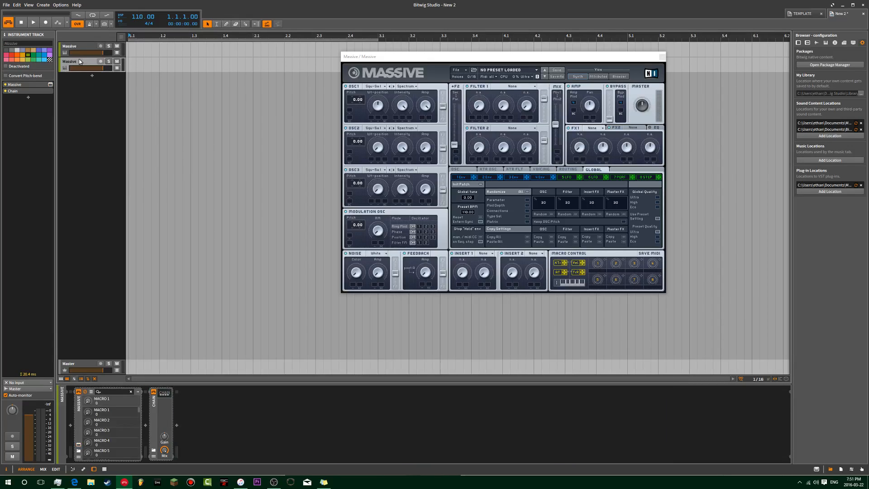
{"action": "left_click_drag", "start_coordinate": [37, 83], "coordinate": [95, 89]}
Step: Delete the original Massive track and the emptied Inst 2 track
{"action": "left_click", "coordinate": [88, 61]}
{"action": "left_click", "coordinate": [89, 49], "text": "shift"}
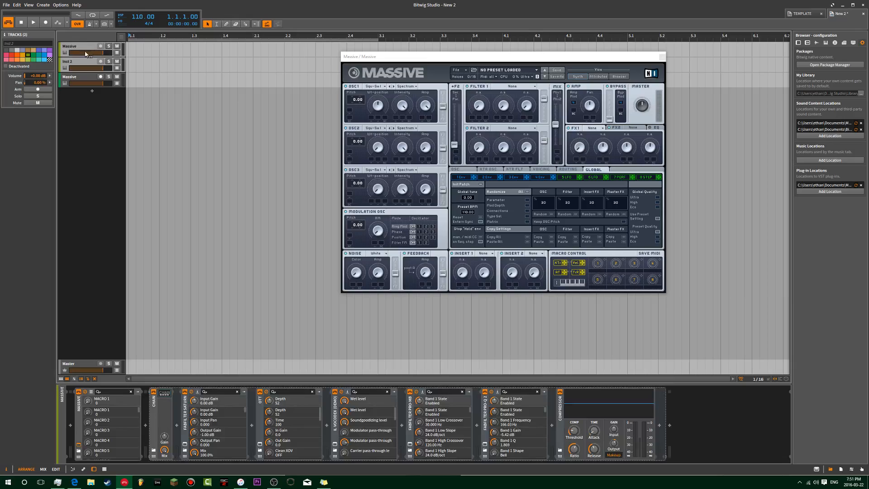
{"action": "key", "text": "Delete"}
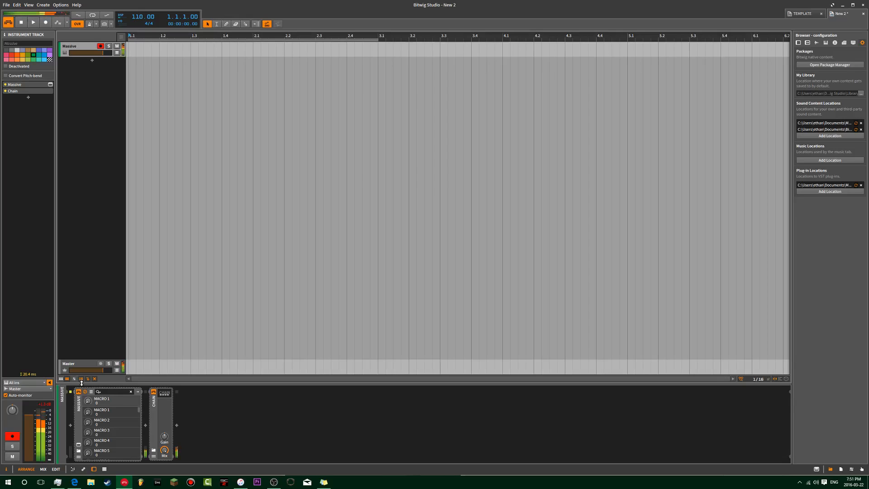
Step: Set the Massive track's volume to -10 dB
{"action": "double_click", "coordinate": [102, 53]}
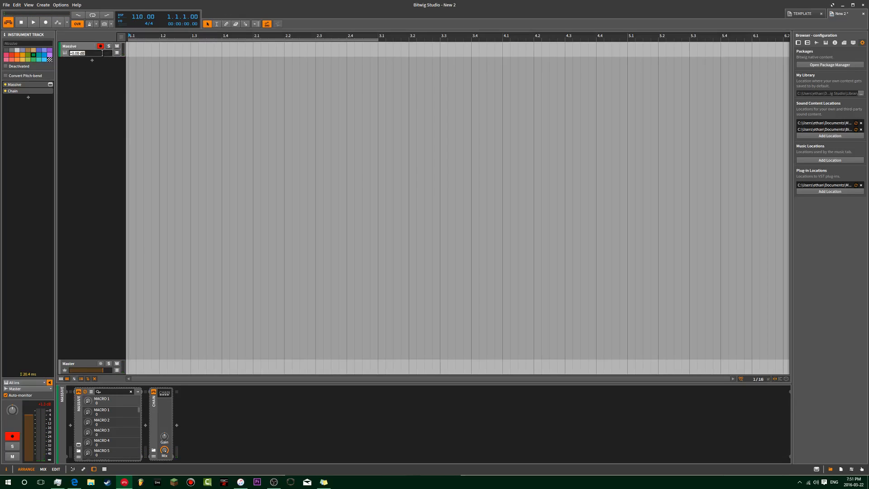
{"action": "type", "text": "-10"}
{"action": "key", "text": "Return"}
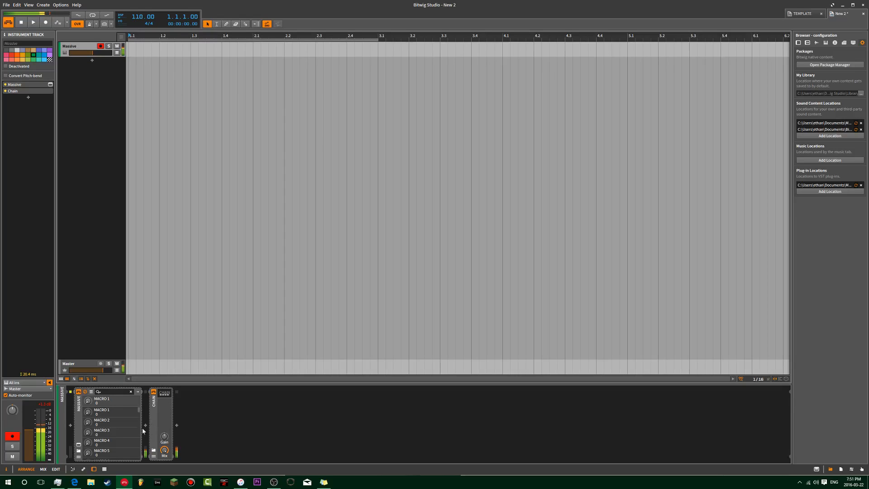
Step: Expand the bass Chain's devices and sweep its Mix between low and high to compare the dry and processed sound
{"action": "left_click", "coordinate": [164, 396]}
{"action": "left_click_drag", "start_coordinate": [164, 452], "coordinate": [165, 487]}
{"action": "left_click_drag", "start_coordinate": [164, 451], "coordinate": [165, 406]}
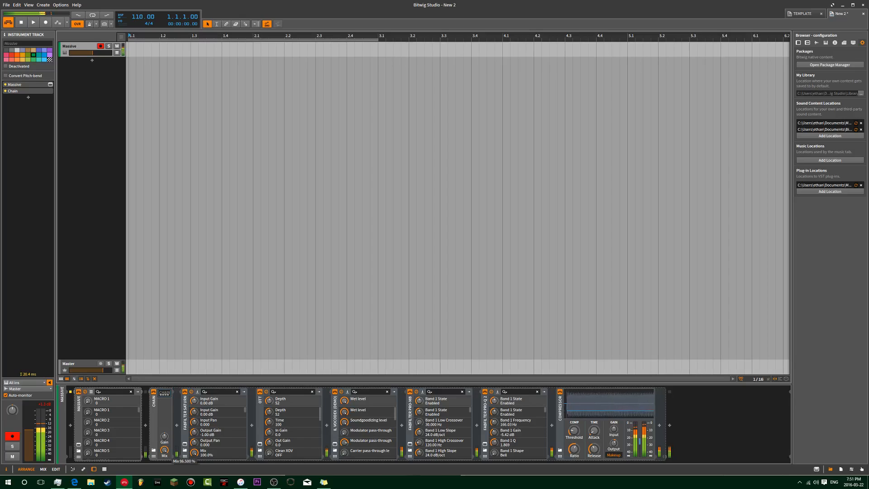
{"action": "left_click_drag", "start_coordinate": [164, 451], "coordinate": [165, 428]}
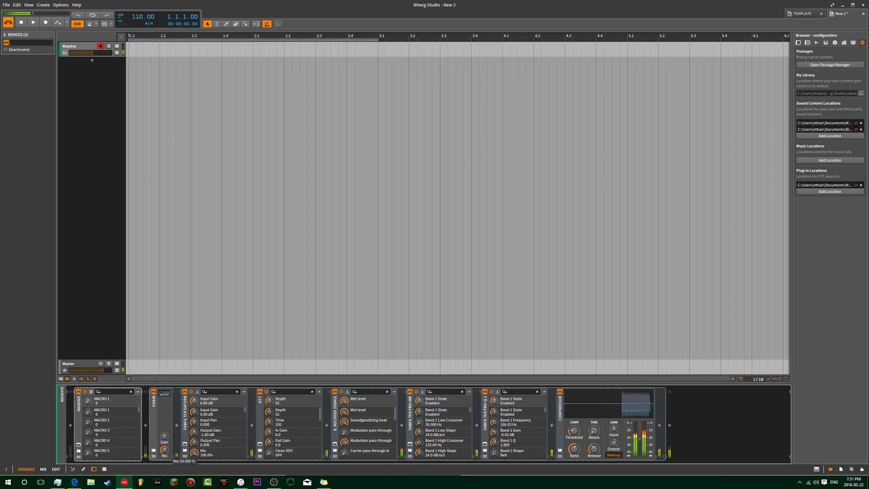
{"action": "double_click", "coordinate": [164, 450]}
{"action": "left_click_drag", "start_coordinate": [166, 438], "coordinate": [166, 401]}
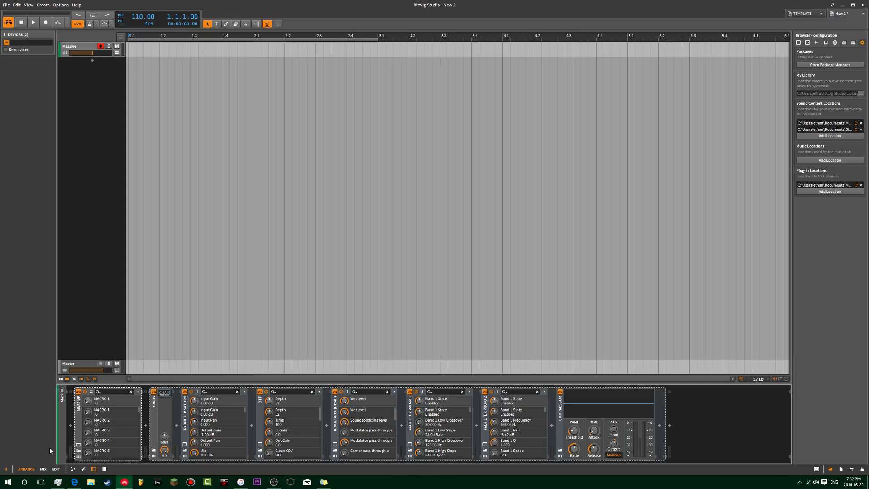
Step: Delete the bass Chain and the Massive synth from the track
{"action": "left_click", "coordinate": [158, 417]}
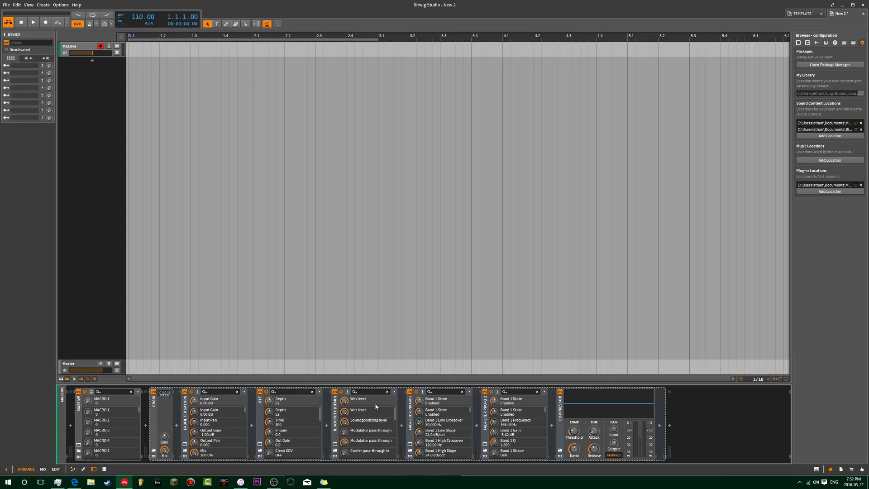
{"action": "key", "text": "Delete"}
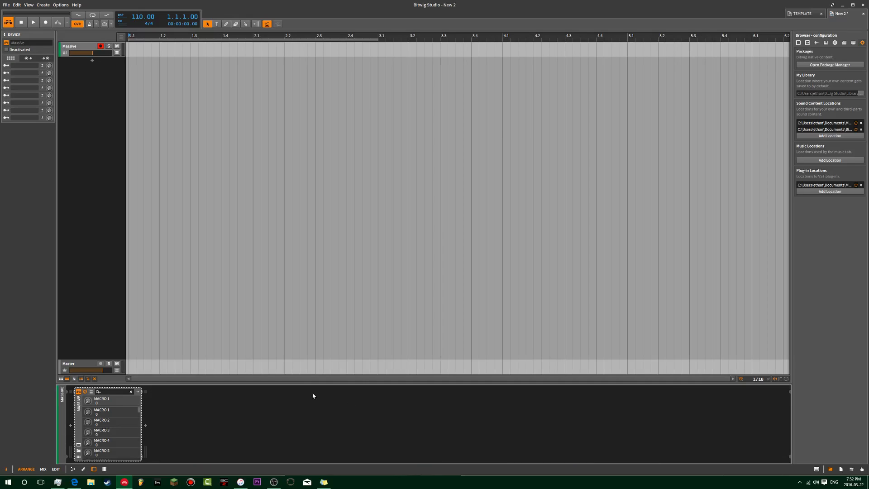
{"action": "key", "text": "Delete"}
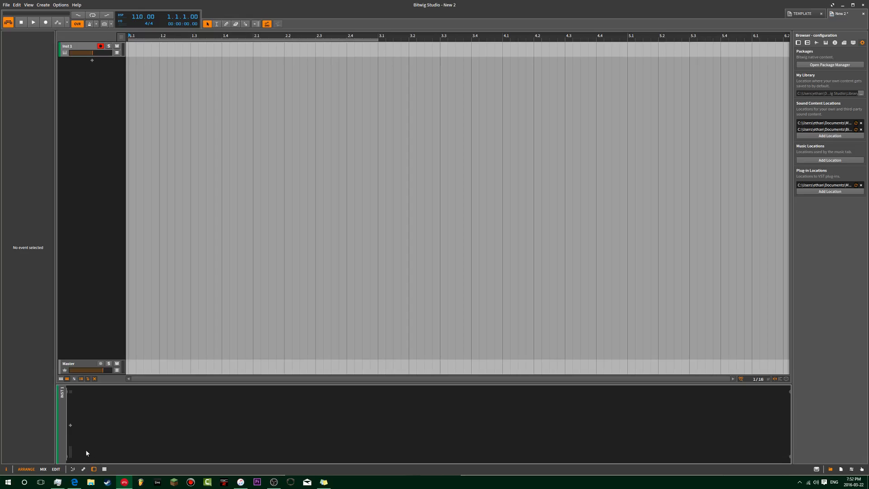
Step: Insert the Smassive chain preset into the empty Inst 1 track
{"action": "left_click", "coordinate": [71, 426]}
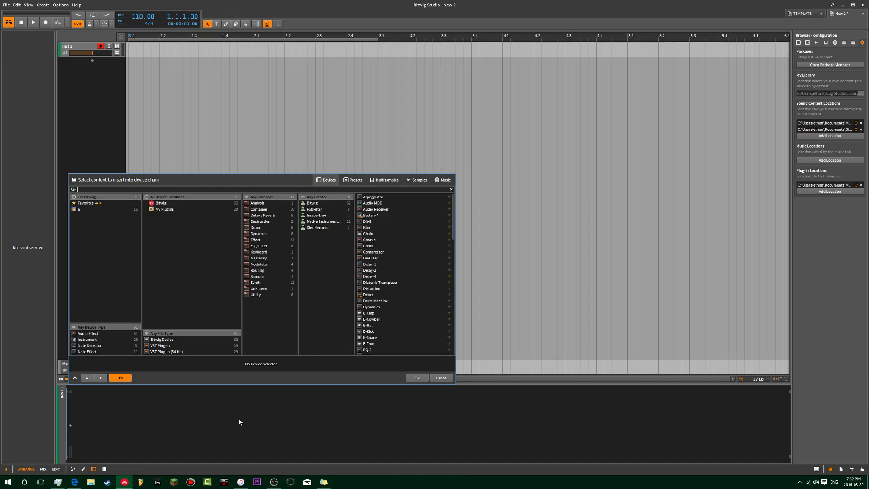
{"action": "type", "text": "sm"}
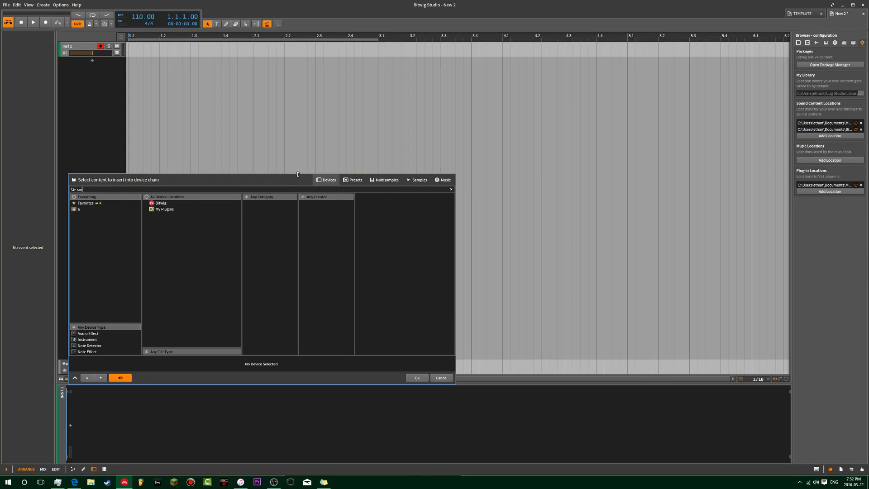
{"action": "left_click", "coordinate": [353, 179]}
{"action": "double_click", "coordinate": [417, 203]}
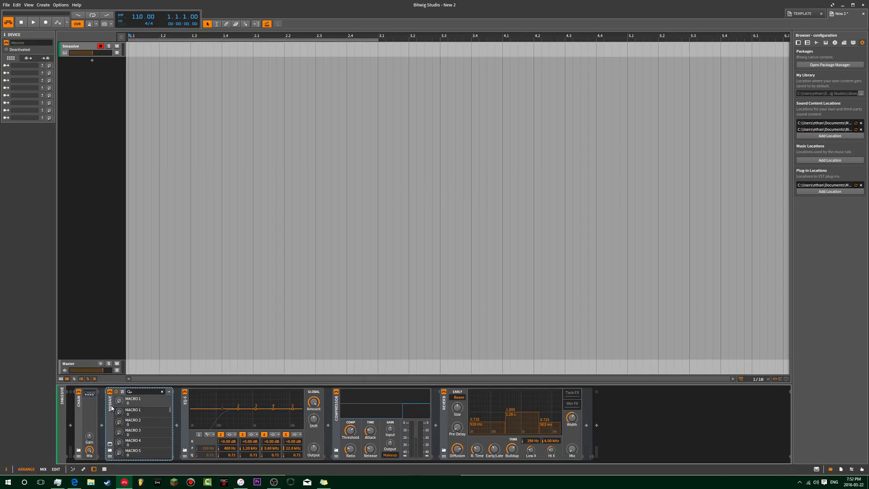
Step: Go through the EQ-5, Compressor and Reverb inside the Smassive preset, and delete its whole Chain
{"action": "left_click", "coordinate": [191, 409]}
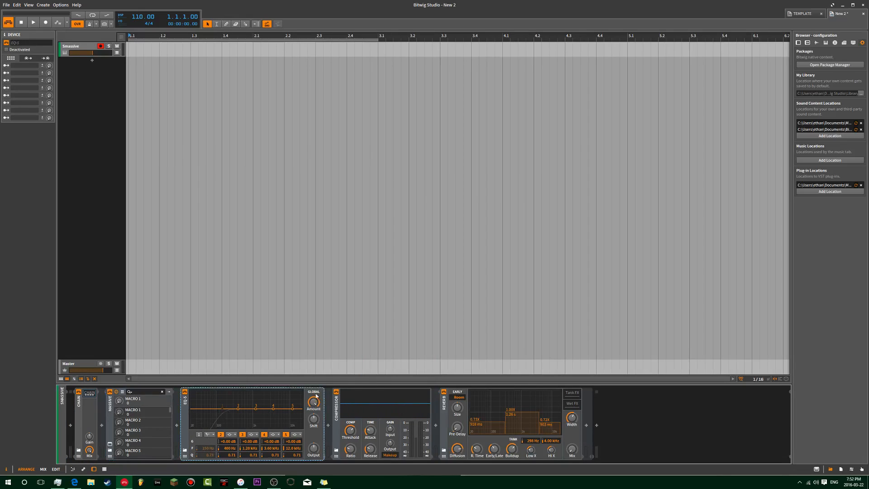
{"action": "left_click", "coordinate": [338, 420]}
{"action": "left_click", "coordinate": [444, 412]}
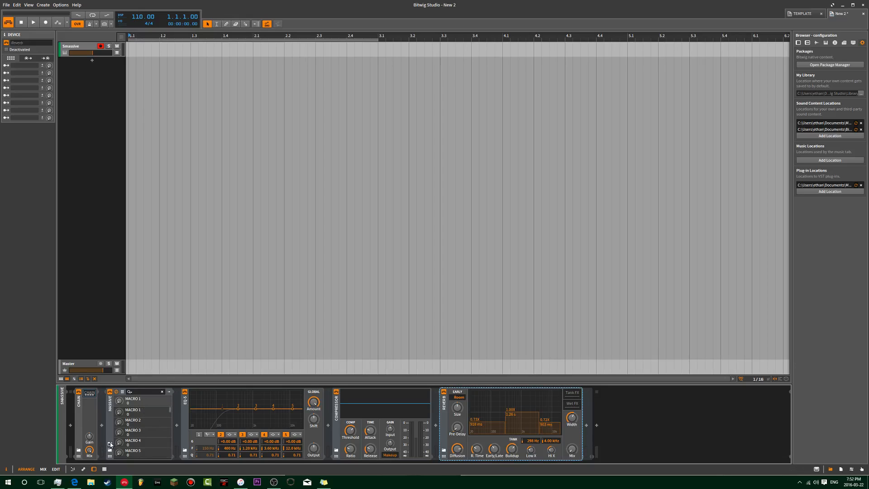
{"action": "left_click", "coordinate": [78, 410]}
{"action": "key", "text": "Delete"}
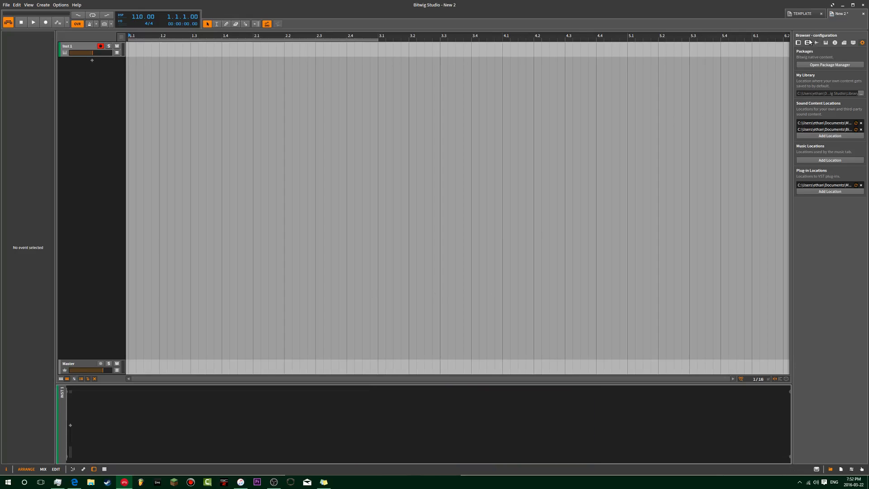
Step: Search the browser's presets for "Cha" and add the Smassive preset to the project as three new tracks
{"action": "left_click", "coordinate": [808, 43]}
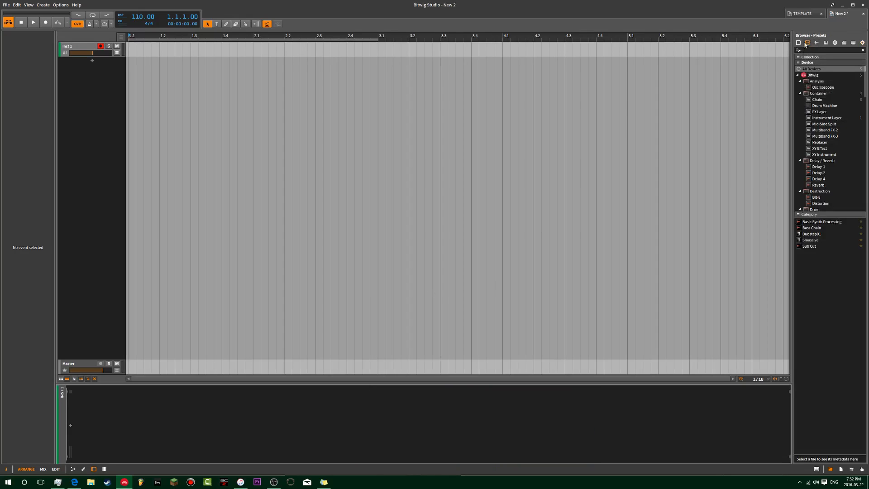
{"action": "left_click", "coordinate": [804, 51]}
{"action": "type", "text": "Cha"}
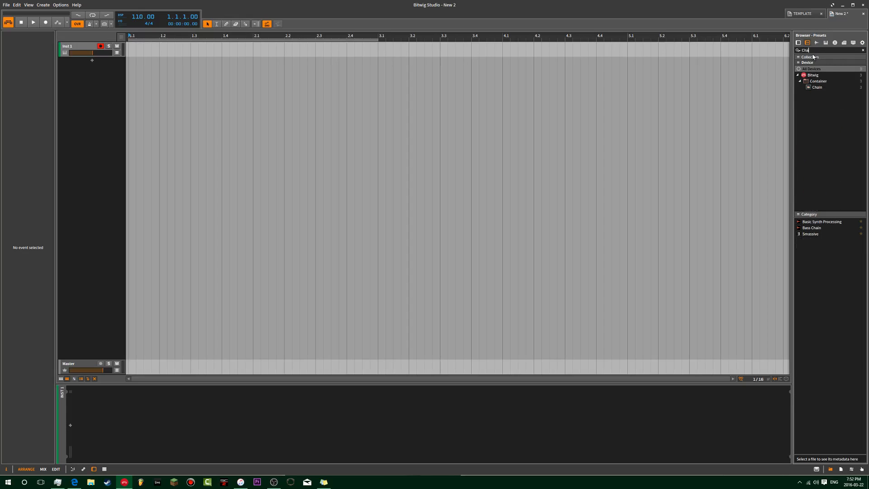
{"action": "left_click", "coordinate": [811, 234]}
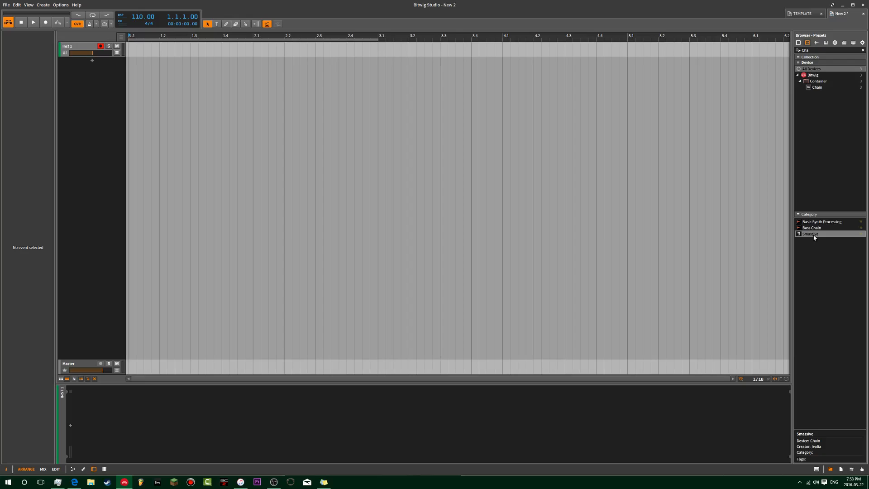
{"action": "left_click_drag", "start_coordinate": [813, 236], "coordinate": [152, 159]}
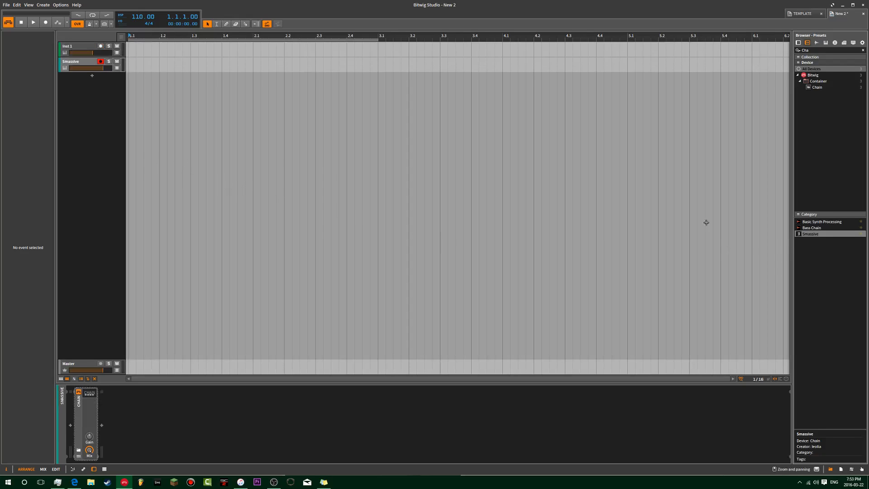
{"action": "left_click_drag", "start_coordinate": [815, 234], "coordinate": [188, 176]}
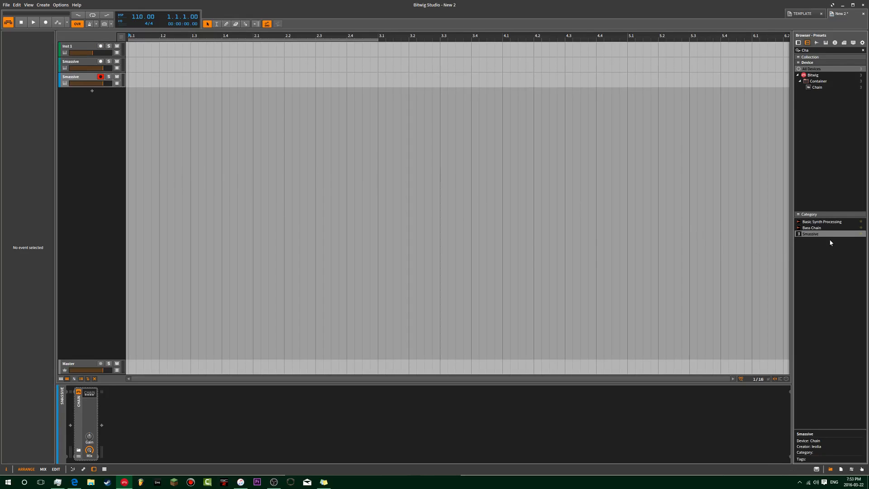
{"action": "left_click_drag", "start_coordinate": [779, 239], "coordinate": [117, 197]}
Step: Delete the three Smassive tracks together
{"action": "left_click", "coordinate": [76, 93]}
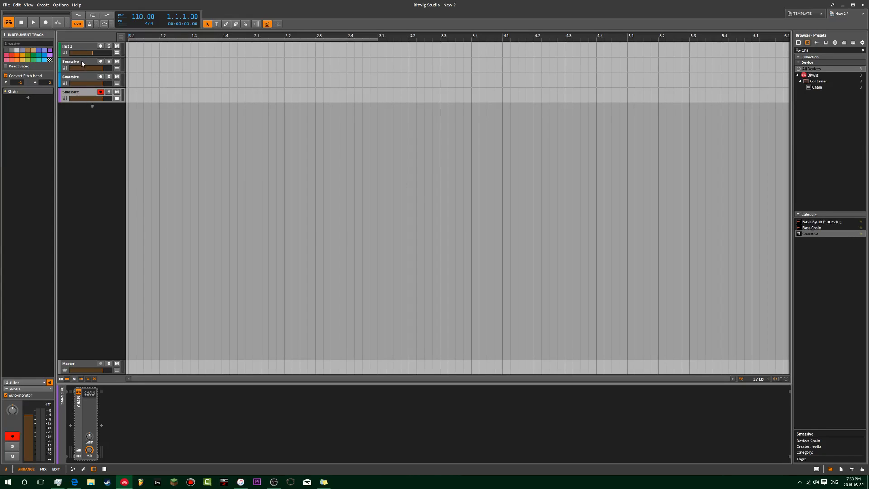
{"action": "left_click", "coordinate": [82, 64], "text": "ctrl"}
{"action": "left_click", "coordinate": [79, 79], "text": "ctrl"}
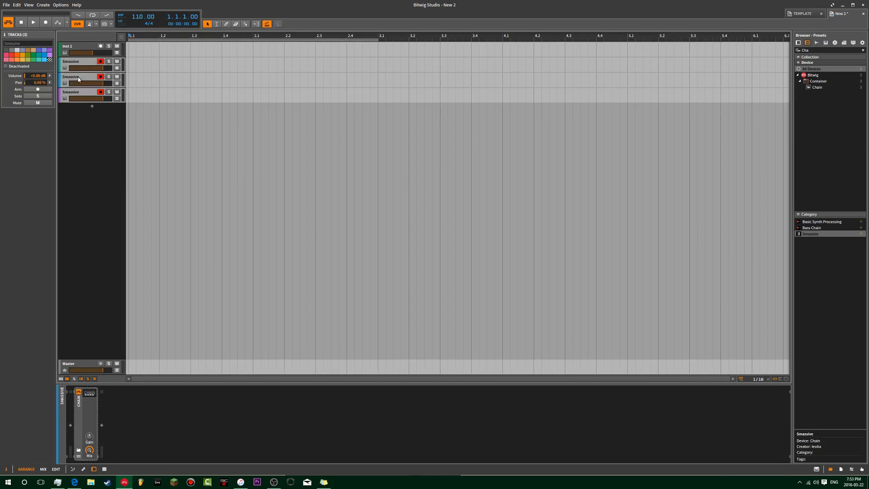
{"action": "key", "text": "Delete"}
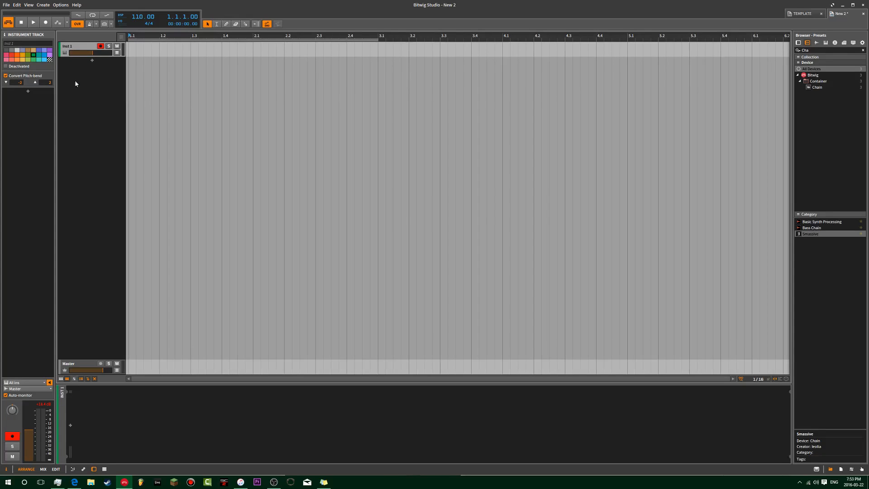
Step: Insert the Massive synth on the Inst 1 track and move its window over the arranger
{"action": "left_click", "coordinate": [28, 92]}
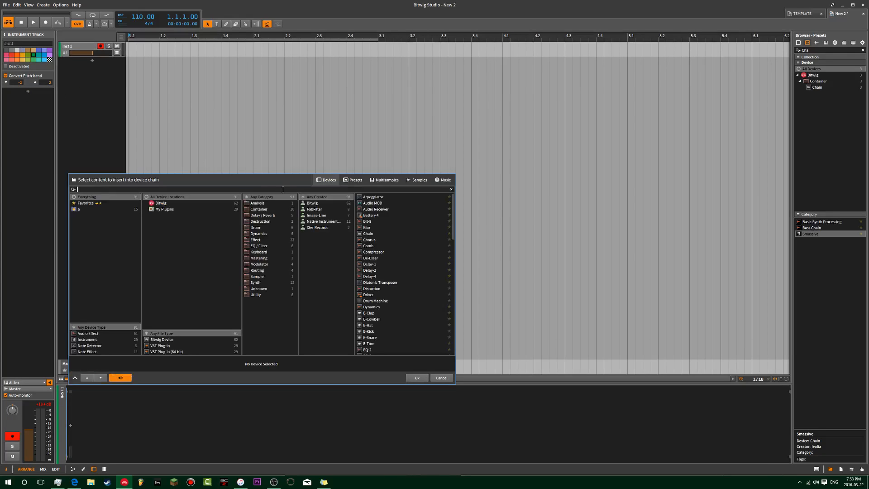
{"action": "type", "text": "mas"}
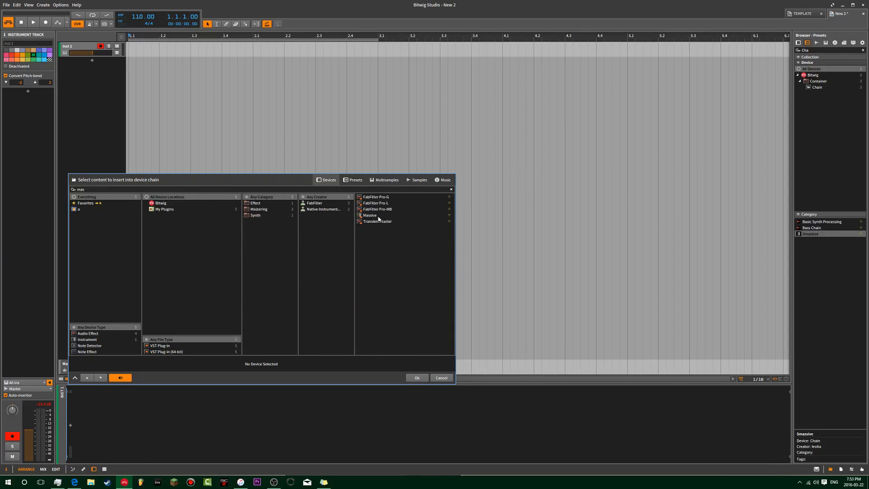
{"action": "double_click", "coordinate": [378, 216]}
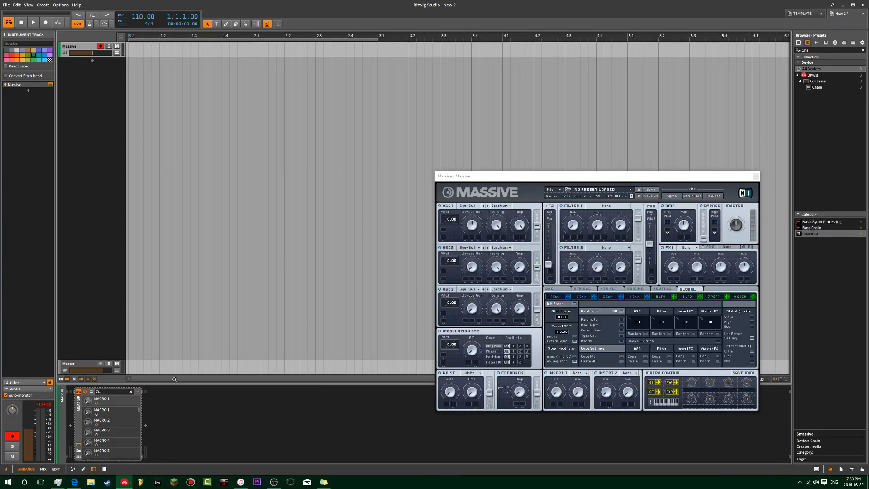
{"action": "left_click_drag", "start_coordinate": [556, 177], "coordinate": [294, 95]}
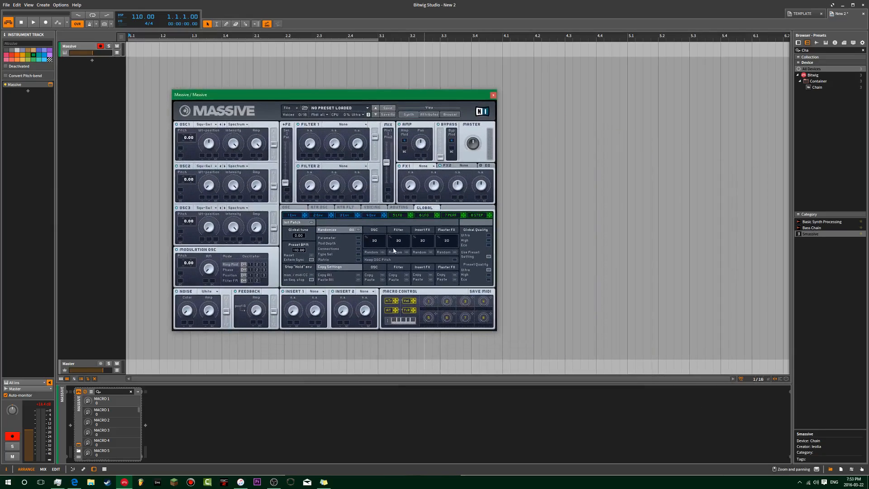
Step: Close the Massive window and delete the synth from the track
{"action": "left_click", "coordinate": [212, 271]}
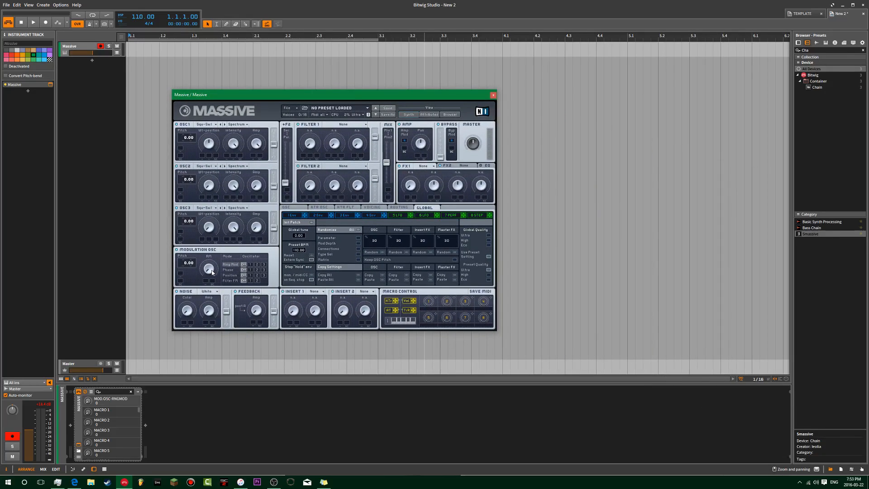
{"action": "left_click", "coordinate": [493, 96]}
{"action": "left_click", "coordinate": [80, 406]}
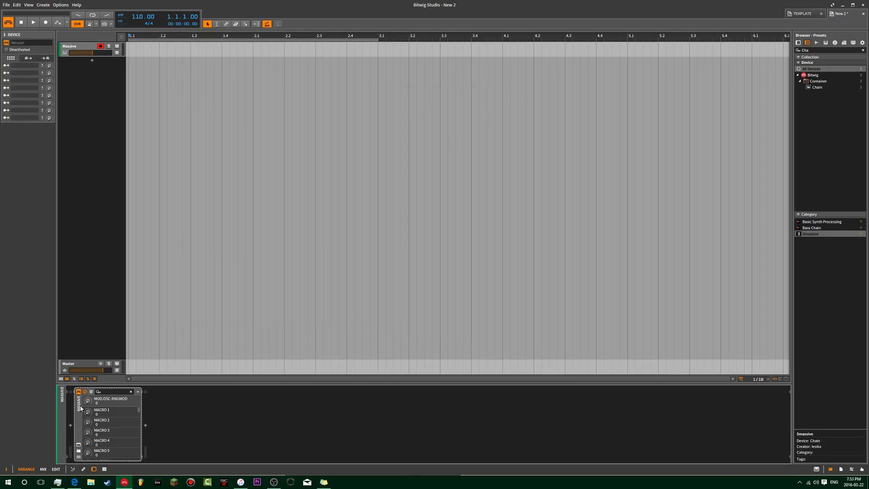
{"action": "key", "text": "Delete"}
Step: Insert the Serum_x64 synth on the empty track and move its window over the arranger
{"action": "left_click", "coordinate": [71, 425]}
{"action": "type", "text": "ser"}
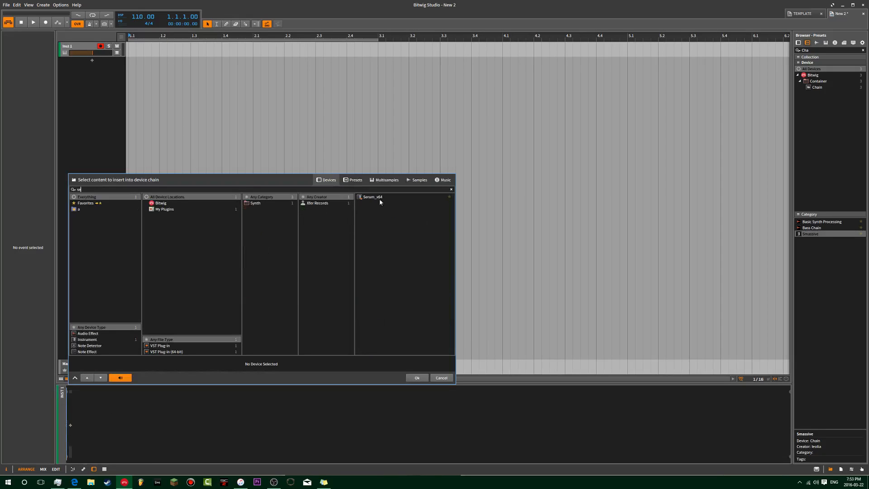
{"action": "double_click", "coordinate": [388, 198]}
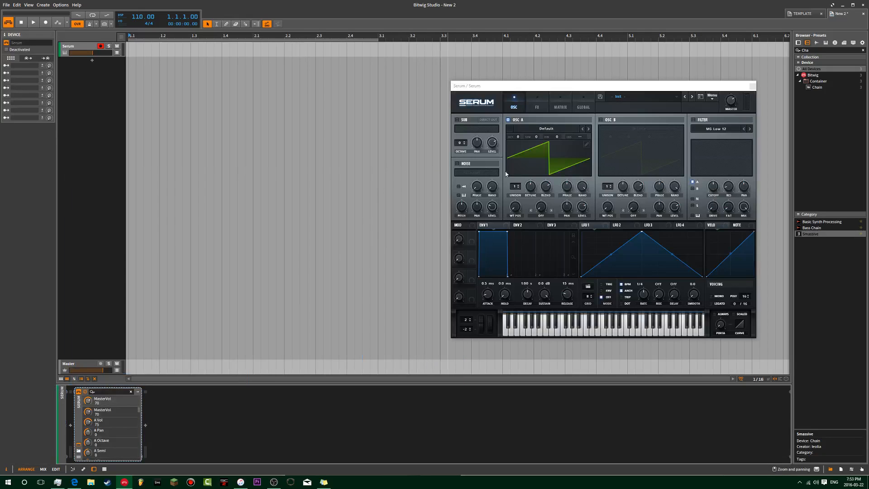
{"action": "left_click_drag", "start_coordinate": [515, 86], "coordinate": [194, 77]}
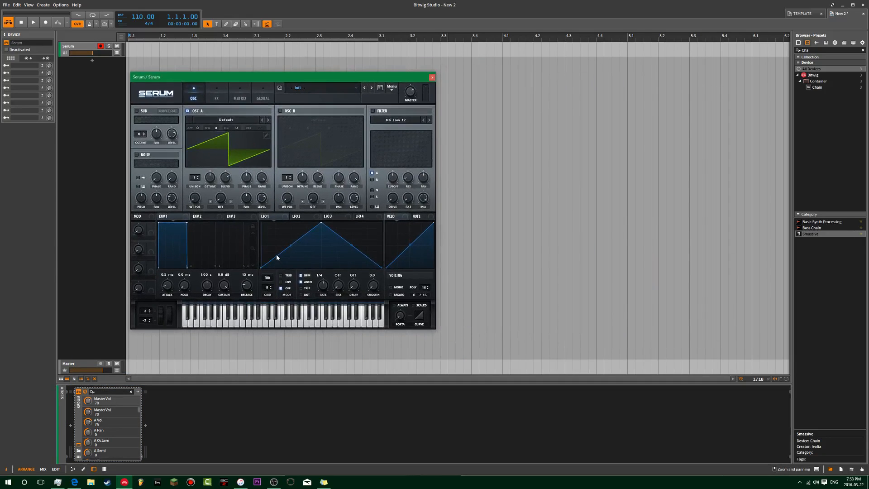
Step: Reshape the first part of Serum's LFO 1 into two full-height blocks separated by a half-height dip
{"action": "double_click", "coordinate": [309, 232]}
{"action": "left_click_drag", "start_coordinate": [308, 231], "coordinate": [249, 207]}
{"action": "double_click", "coordinate": [279, 243]}
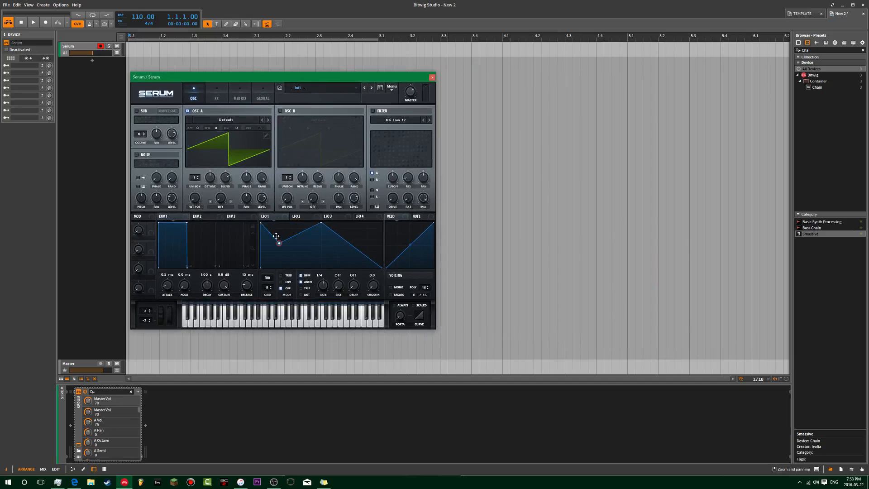
{"action": "left_click_drag", "start_coordinate": [280, 242], "coordinate": [267, 207]}
{"action": "right_click", "coordinate": [282, 236]}
{"action": "left_click", "coordinate": [279, 227]}
{"action": "mouse_move", "coordinate": [265, 222]}
{"action": "left_mouse_down"}
{"action": "mouse_move", "coordinate": [277, 229]}
{"action": "mouse_move", "coordinate": [277, 221]}
{"action": "left_mouse_up"}
{"action": "double_click", "coordinate": [277, 246]}
{"action": "double_click", "coordinate": [279, 264]}
{"action": "left_click_drag", "start_coordinate": [279, 264], "coordinate": [302, 286]}
{"action": "double_click", "coordinate": [293, 228]}
{"action": "double_click", "coordinate": [307, 226]}
{"action": "double_click", "coordinate": [316, 244]}
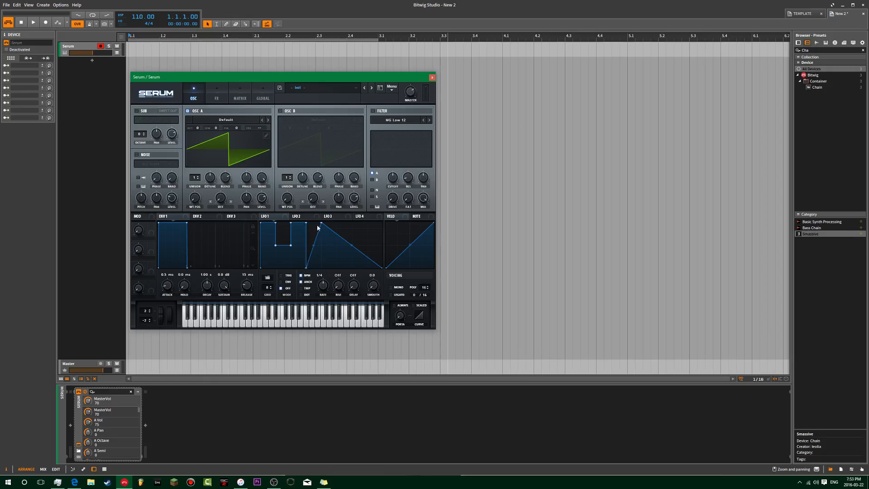
Step: Lower LFO 1's centre peak to the bottom and add a narrow full-height pulse in its second half
{"action": "left_click_drag", "start_coordinate": [321, 223], "coordinate": [320, 280]}
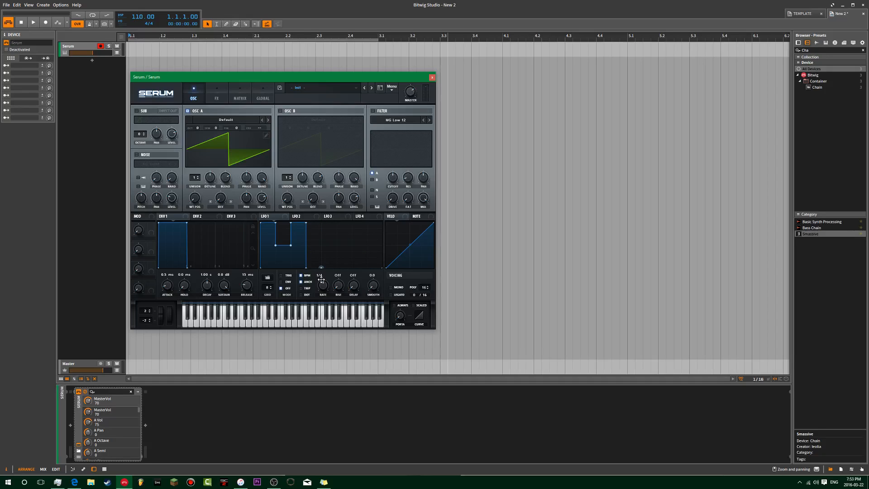
{"action": "double_click", "coordinate": [324, 246]}
{"action": "left_click_drag", "start_coordinate": [324, 246], "coordinate": [337, 233]}
{"action": "double_click", "coordinate": [339, 249]}
{"action": "double_click", "coordinate": [345, 241]}
{"action": "double_click", "coordinate": [338, 251]}
{"action": "double_click", "coordinate": [337, 235]}
{"action": "left_click_drag", "start_coordinate": [323, 252], "coordinate": [352, 221]}
{"action": "double_click", "coordinate": [337, 248]}
{"action": "double_click", "coordinate": [346, 240]}
{"action": "double_click", "coordinate": [356, 255]}
{"action": "left_click_drag", "start_coordinate": [355, 255], "coordinate": [354, 272]}
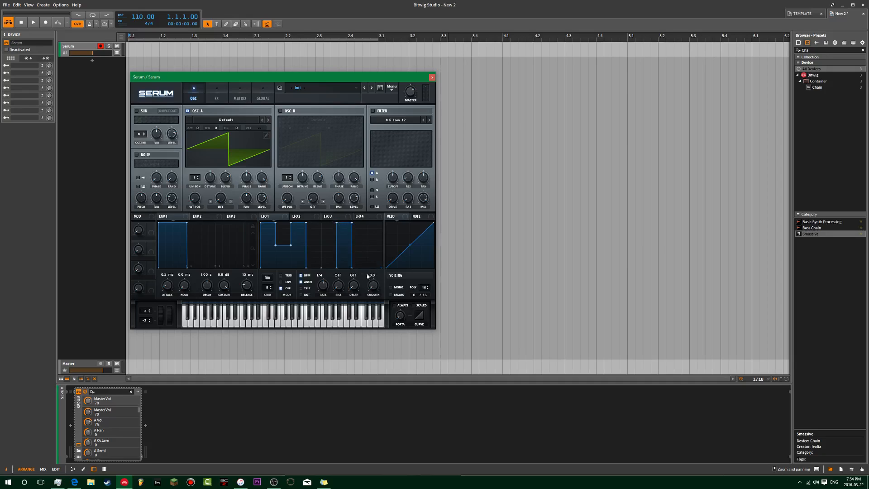
Step: Add a slope inside LFO 1's dip, a falling ramp before the narrow pulse and a rising ramp at the end
{"action": "mouse_move", "coordinate": [285, 257]}
{"action": "left_mouse_down"}
{"action": "mouse_move", "coordinate": [275, 270]}
{"action": "mouse_move", "coordinate": [297, 277]}
{"action": "mouse_move", "coordinate": [279, 241]}
{"action": "mouse_move", "coordinate": [289, 248]}
{"action": "mouse_move", "coordinate": [276, 245]}
{"action": "left_mouse_up"}
{"action": "double_click", "coordinate": [287, 268]}
{"action": "double_click", "coordinate": [286, 256]}
{"action": "double_click", "coordinate": [328, 267]}
{"action": "left_click_drag", "start_coordinate": [327, 267], "coordinate": [320, 202]}
{"action": "double_click", "coordinate": [368, 267]}
{"action": "left_click_drag", "start_coordinate": [369, 267], "coordinate": [381, 222]}
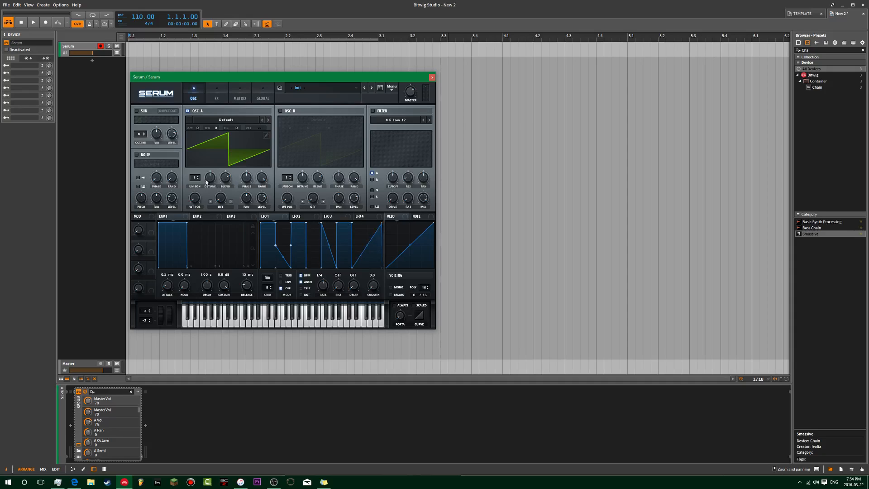
Step: Draw a custom descending staircase waveform for OSC A in Serum's wavetable editor and return to the synth view
{"action": "left_click", "coordinate": [266, 135]}
{"action": "mouse_move", "coordinate": [241, 172]}
{"action": "left_mouse_down"}
{"action": "mouse_move", "coordinate": [138, 142]}
{"action": "mouse_move", "coordinate": [271, 219]}
{"action": "left_mouse_up"}
{"action": "mouse_move", "coordinate": [194, 172]}
{"action": "left_mouse_down"}
{"action": "mouse_move", "coordinate": [174, 167]}
{"action": "mouse_move", "coordinate": [407, 244]}
{"action": "left_mouse_up"}
{"action": "left_click", "coordinate": [429, 89]}
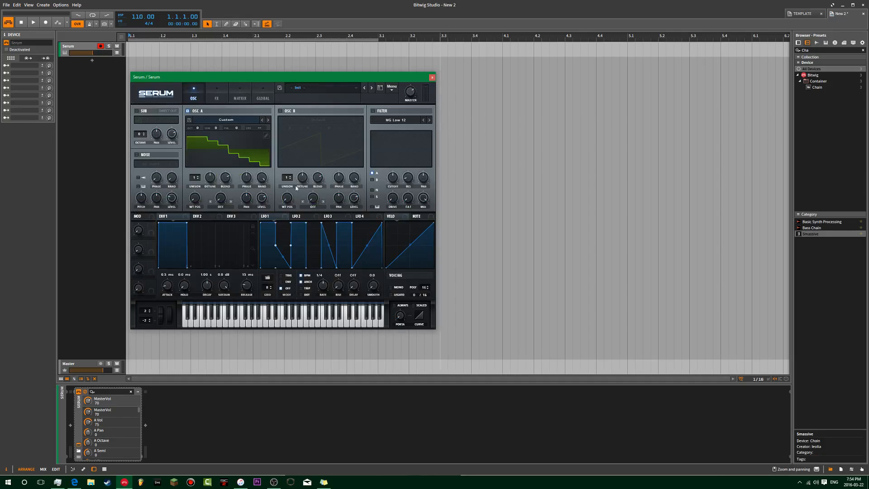
Step: Reposition the Serum window and load the PD - Sinusodial preset from the All Mine folder
{"action": "mouse_move", "coordinate": [263, 324]}
{"action": "left_mouse_down"}
{"action": "mouse_move", "coordinate": [210, 324]}
{"action": "mouse_move", "coordinate": [331, 322]}
{"action": "mouse_move", "coordinate": [295, 321]}
{"action": "left_mouse_up"}
{"action": "left_click_drag", "start_coordinate": [367, 80], "coordinate": [457, 78]}
{"action": "left_click", "coordinate": [149, 421]}
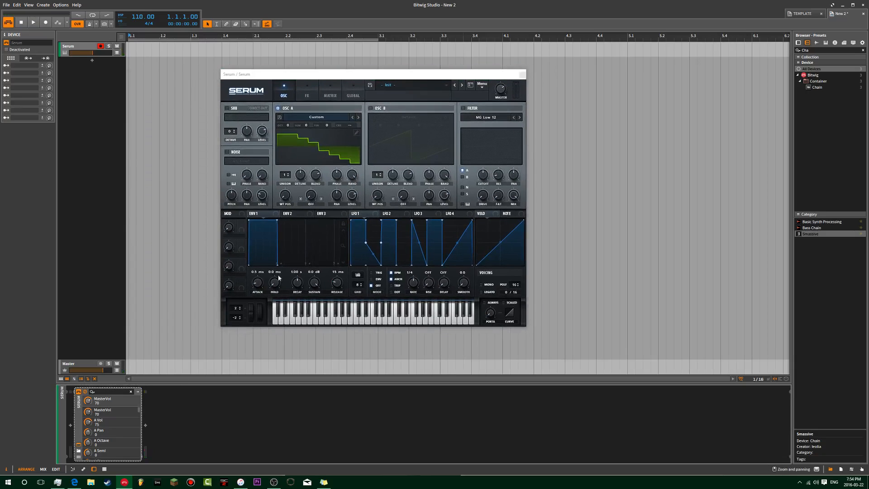
{"action": "left_click", "coordinate": [407, 85]}
{"action": "mouse_move", "coordinate": [409, 95]}
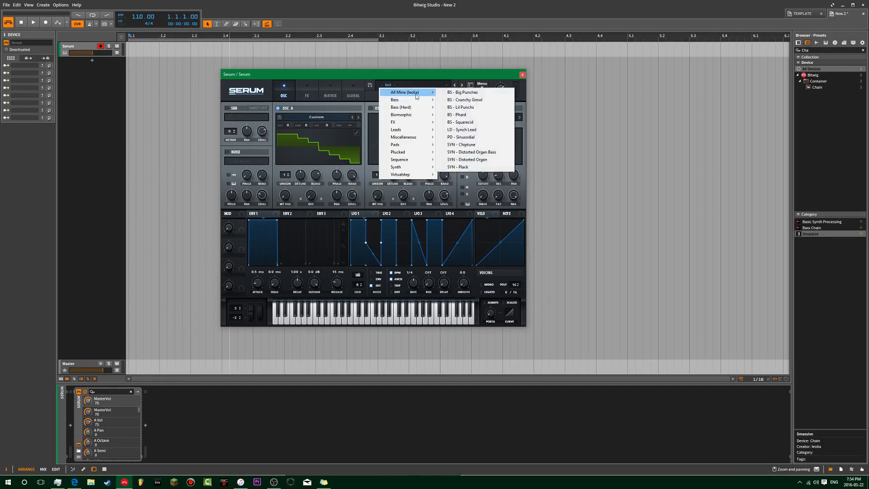
{"action": "left_click", "coordinate": [476, 136]}
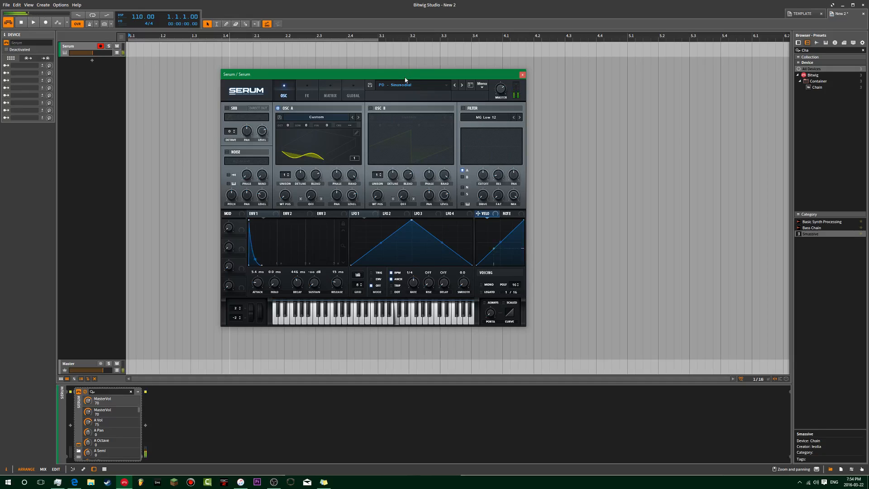
Step: Show Serum's FX section and set the Serum track's volume to -4.975 dB
{"action": "left_click", "coordinate": [310, 96]}
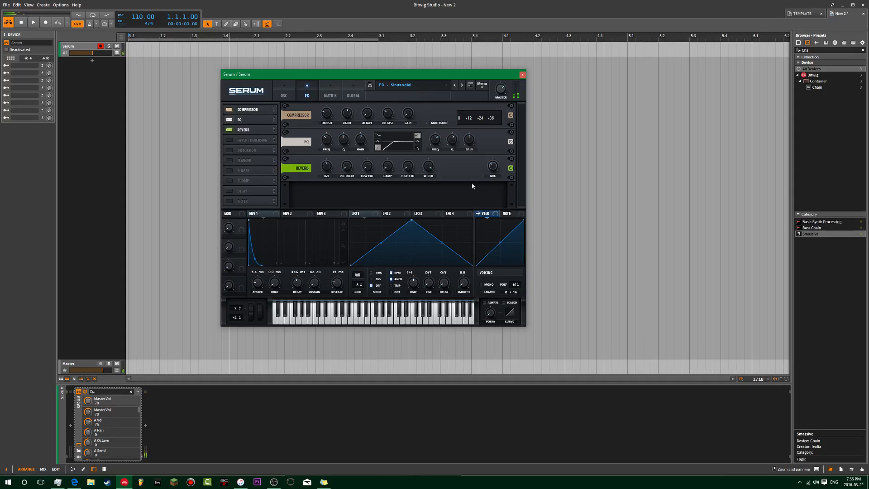
{"action": "left_click", "coordinate": [94, 56]}
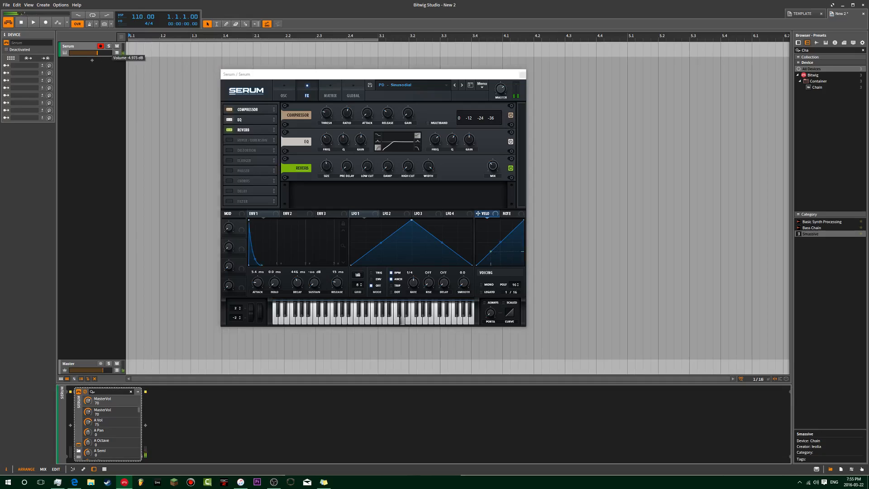
{"action": "left_click", "coordinate": [362, 79]}
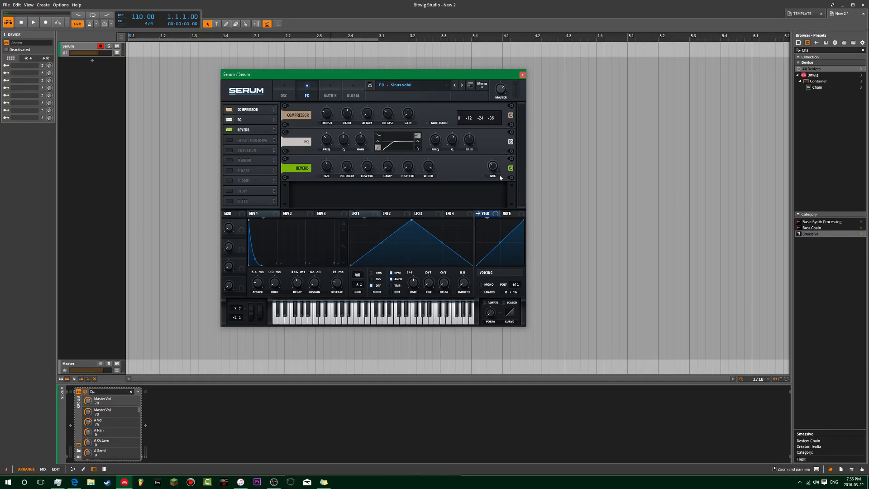
Step: Reposition the Serum window and step through the presets following PD - Sinusodial, from SYN - Chiptune up to BA Ampology
{"action": "left_click_drag", "start_coordinate": [422, 78], "coordinate": [359, 77]}
{"action": "left_click", "coordinate": [351, 84]}
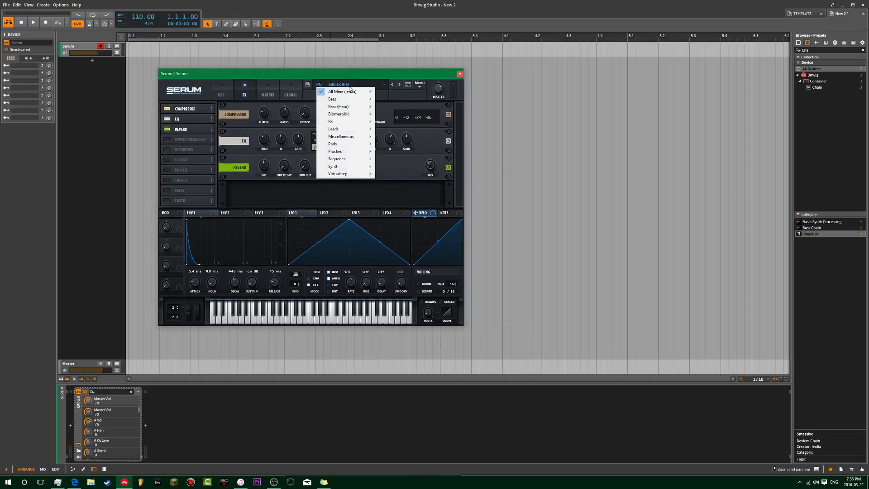
{"action": "left_click", "coordinate": [393, 85]}
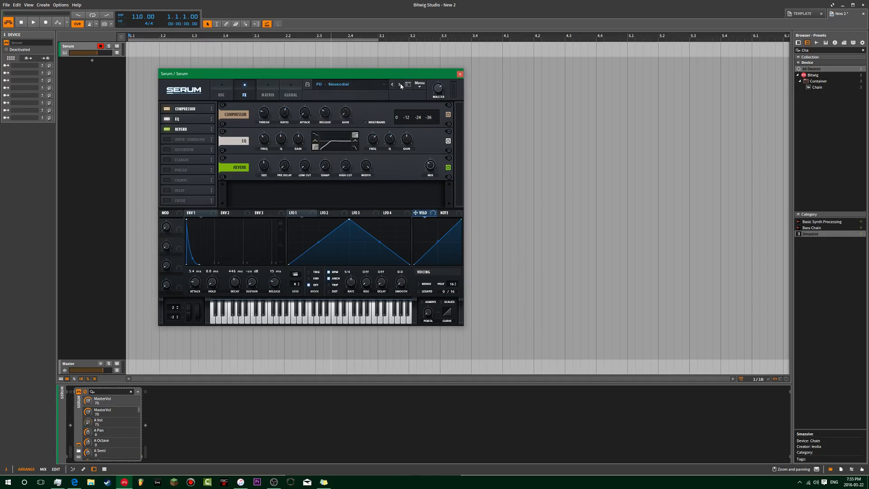
{"action": "left_click", "coordinate": [399, 85]}
{"action": "left_click", "coordinate": [221, 86]}
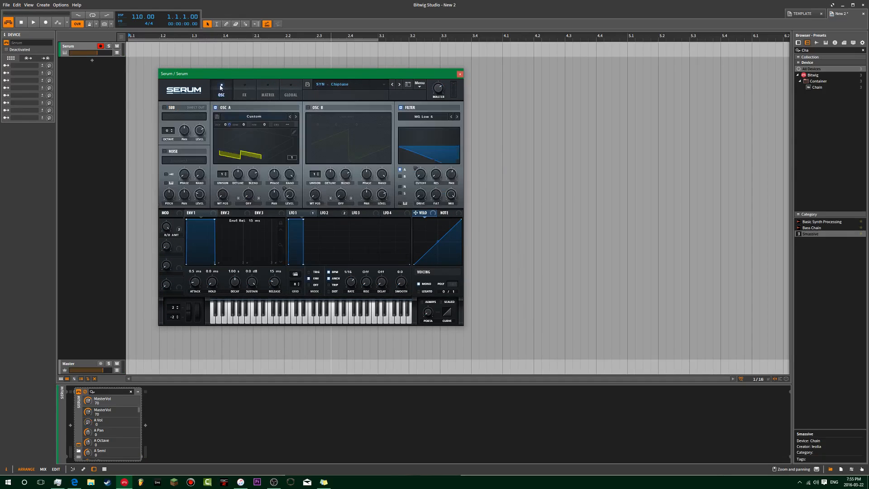
{"action": "left_click", "coordinate": [400, 86]}
{"action": "left_click", "coordinate": [399, 85]}
{"action": "left_click", "coordinate": [398, 85]}
Step: Load the BS - Big Punches preset from the All Mine folder, show its effects, and advance to BS - Crunchy Growl
{"action": "left_click", "coordinate": [364, 85]}
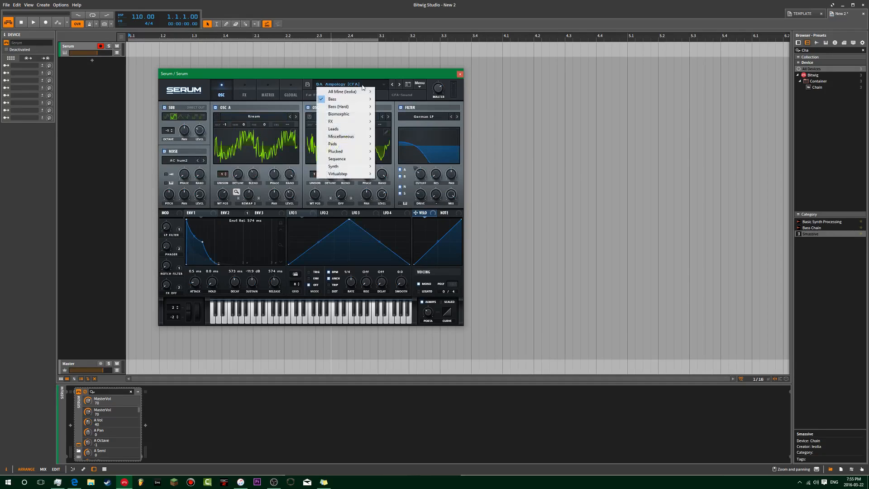
{"action": "mouse_move", "coordinate": [357, 94]}
{"action": "left_click", "coordinate": [400, 92]}
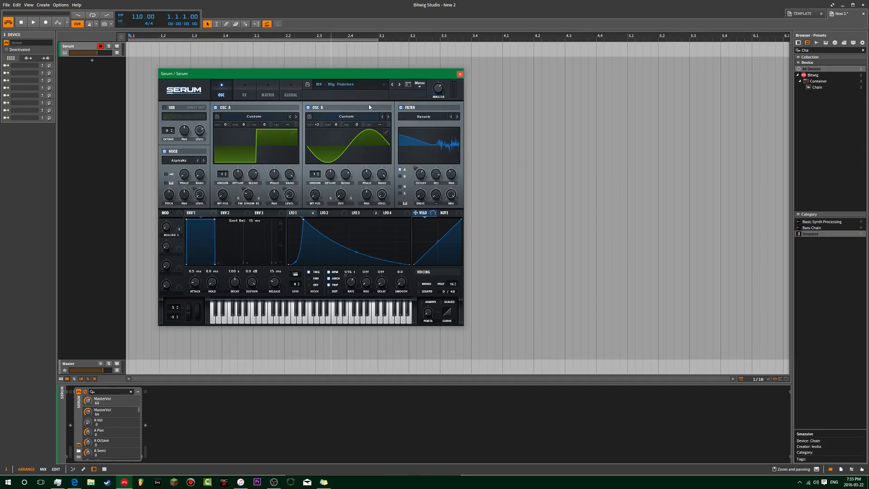
{"action": "left_click", "coordinate": [246, 93]}
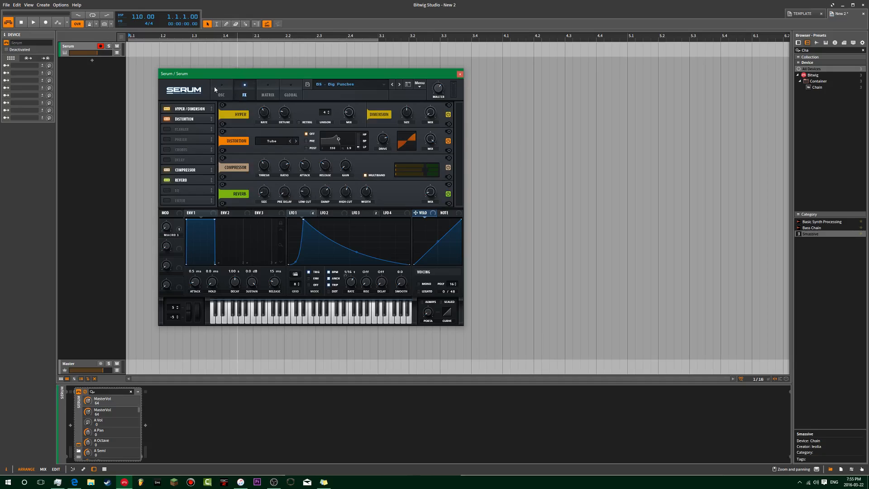
{"action": "left_click", "coordinate": [398, 86]}
{"action": "left_click_drag", "start_coordinate": [458, 118], "coordinate": [459, 93]}
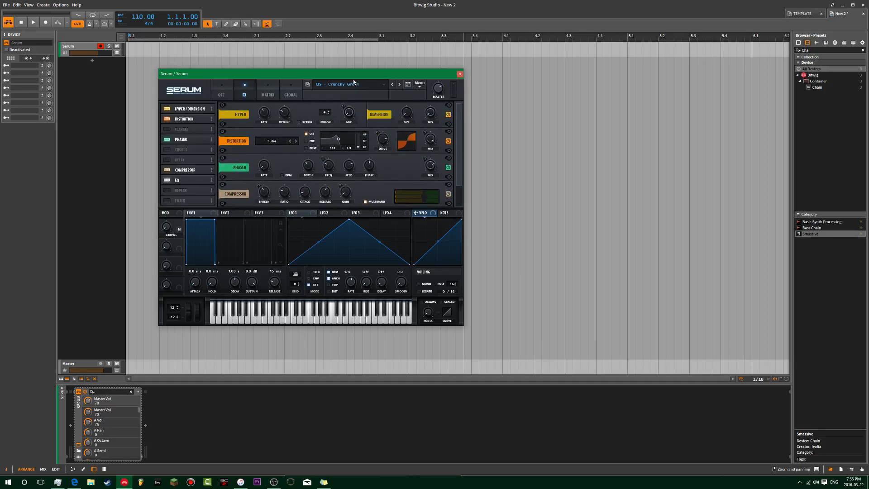
Step: Load the BS - Lil Punchs preset and audition it with several notes on Serum's keyboard
{"action": "left_click", "coordinate": [401, 84]}
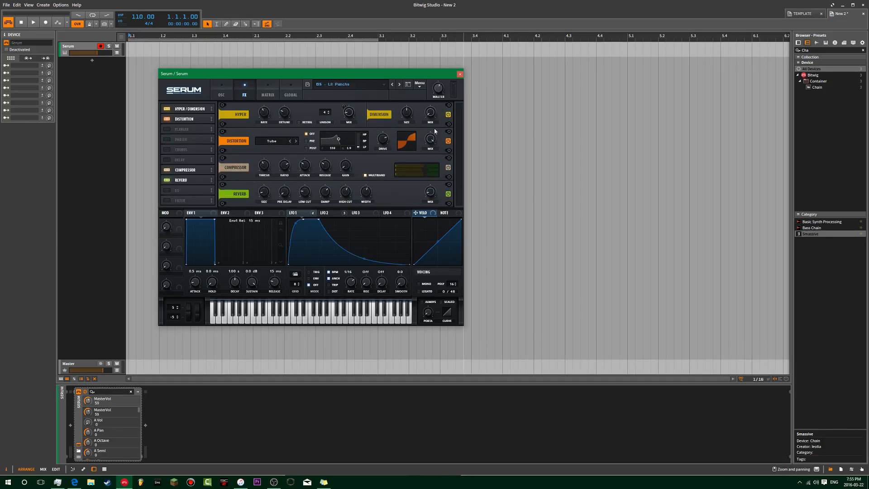
{"action": "left_click", "coordinate": [308, 309]}
{"action": "left_click", "coordinate": [259, 315]}
{"action": "left_click", "coordinate": [230, 315]}
{"action": "left_click", "coordinate": [218, 313]}
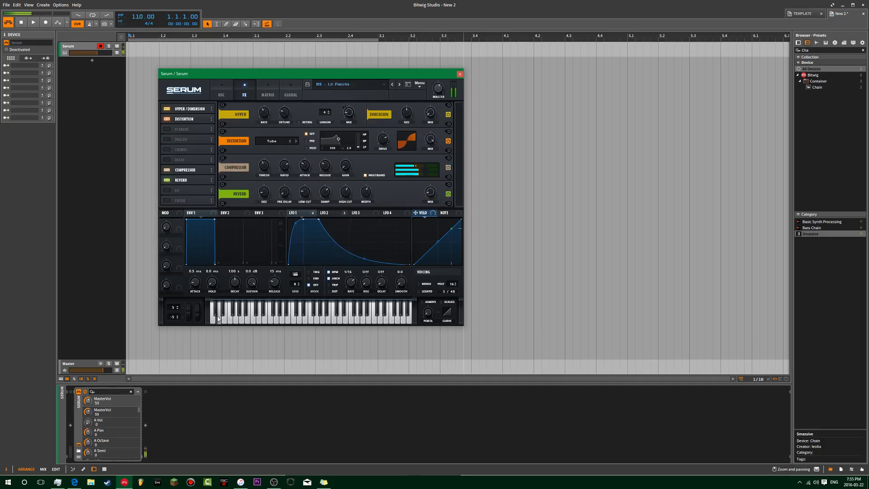
Step: Load the BS - Phard preset, audition it with Macro 1 at 74%, and view its oscillator and effects sections
{"action": "left_click", "coordinate": [403, 84]}
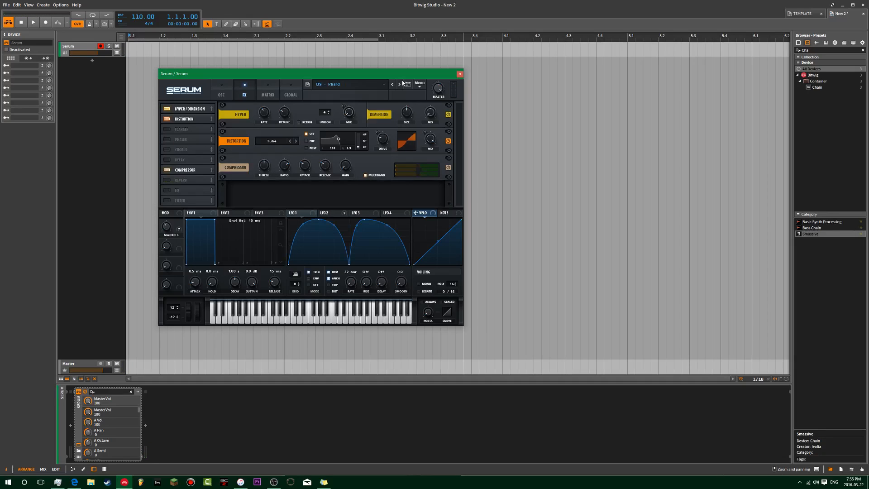
{"action": "left_click", "coordinate": [218, 313]}
{"action": "left_click", "coordinate": [244, 322]}
{"action": "left_click", "coordinate": [219, 321]}
{"action": "left_click_drag", "start_coordinate": [164, 228], "coordinate": [185, 274]}
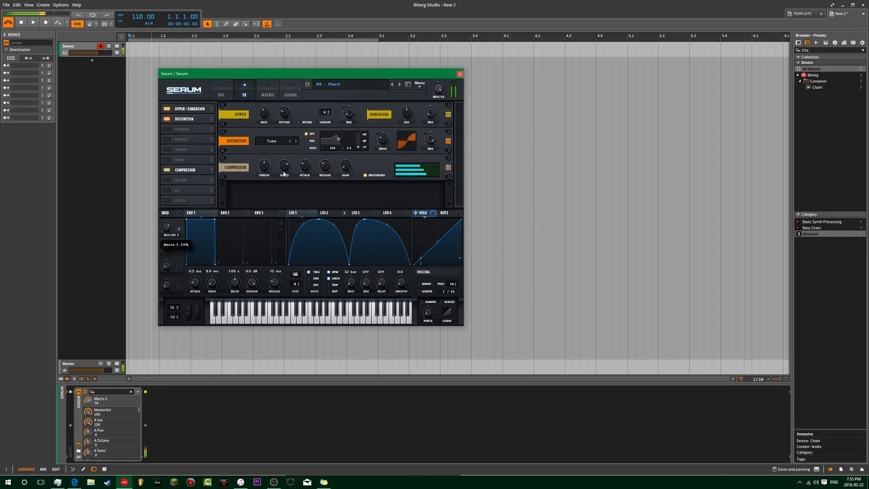
{"action": "left_click", "coordinate": [221, 95]}
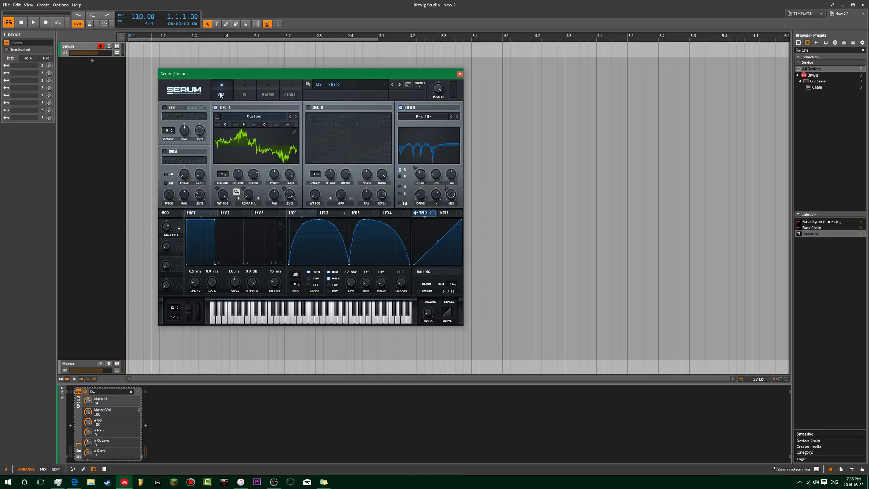
{"action": "left_click", "coordinate": [244, 88]}
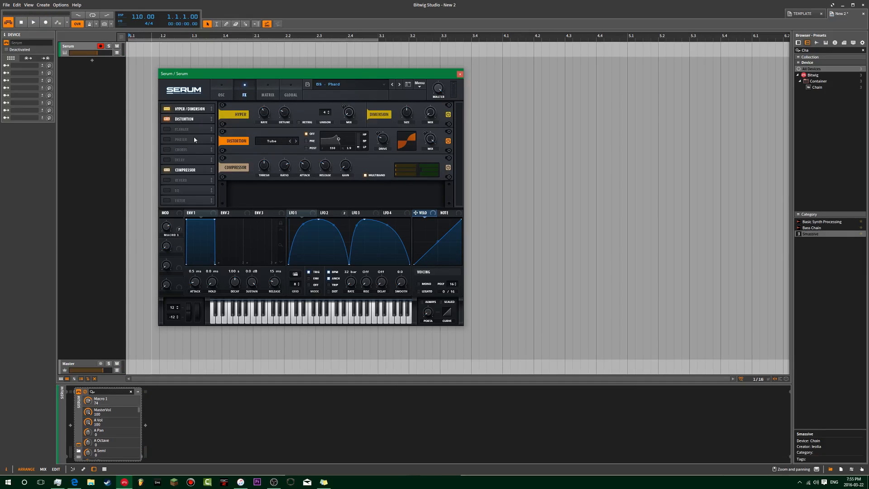
Step: Load the PD - Sinusodial preset from the All Mine folder, disable its Reverb effect, and reposition the Serum window
{"action": "left_click", "coordinate": [344, 84]}
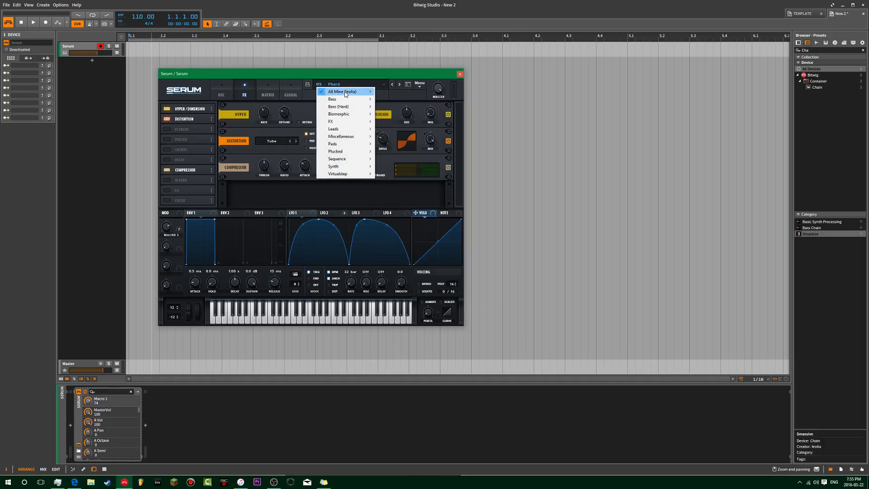
{"action": "mouse_move", "coordinate": [346, 93]}
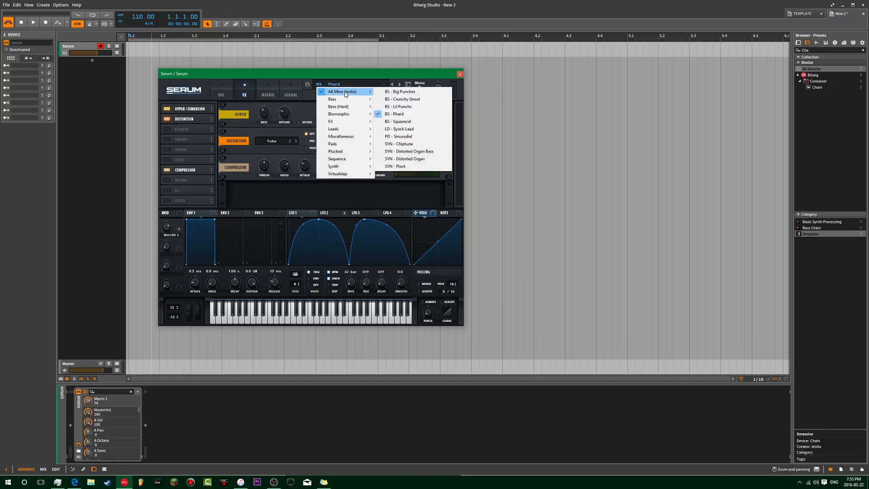
{"action": "left_click", "coordinate": [413, 139]}
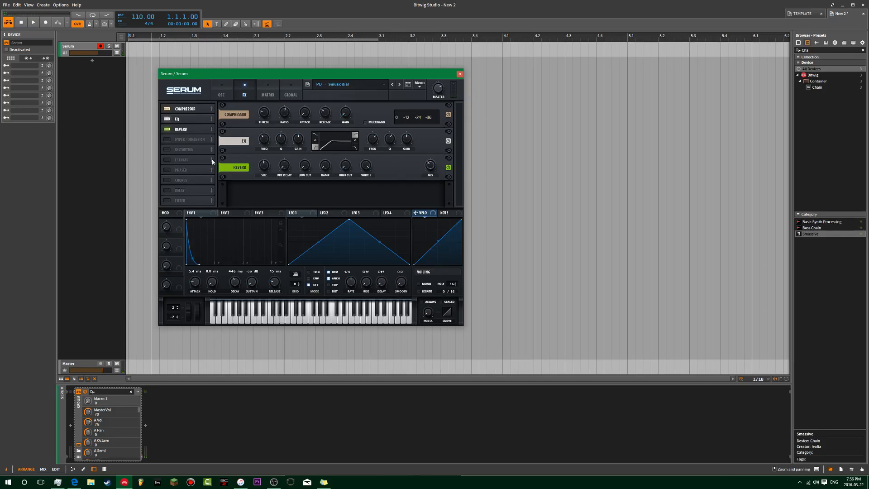
{"action": "left_click", "coordinate": [167, 129]}
{"action": "left_click", "coordinate": [168, 128]}
{"action": "left_click", "coordinate": [165, 129]}
{"action": "left_click_drag", "start_coordinate": [214, 77], "coordinate": [215, 90]}
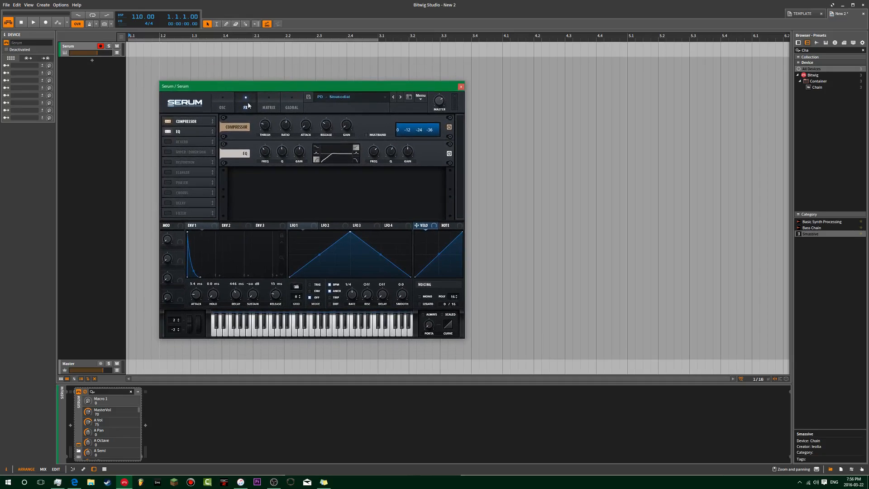
Step: Browse Serum's Biomorphic and All Mine preset folders, keeping PD - Sinusodial loaded
{"action": "left_click", "coordinate": [323, 96]}
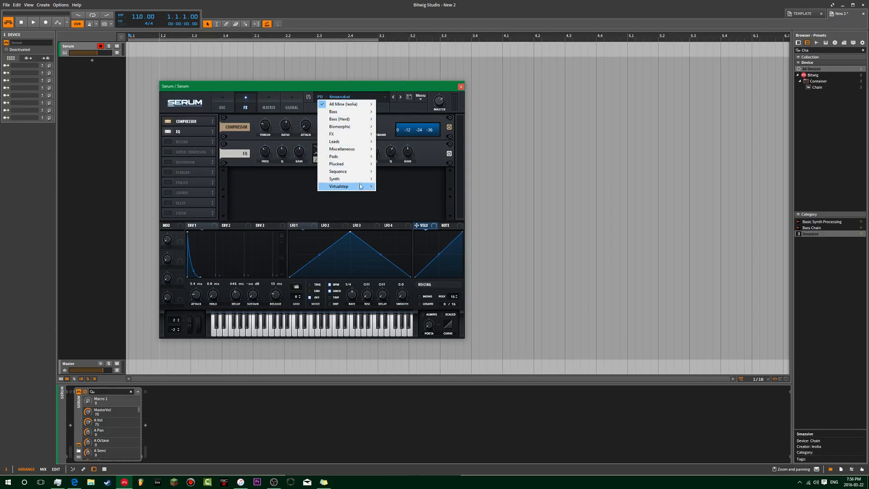
{"action": "mouse_move", "coordinate": [362, 128]}
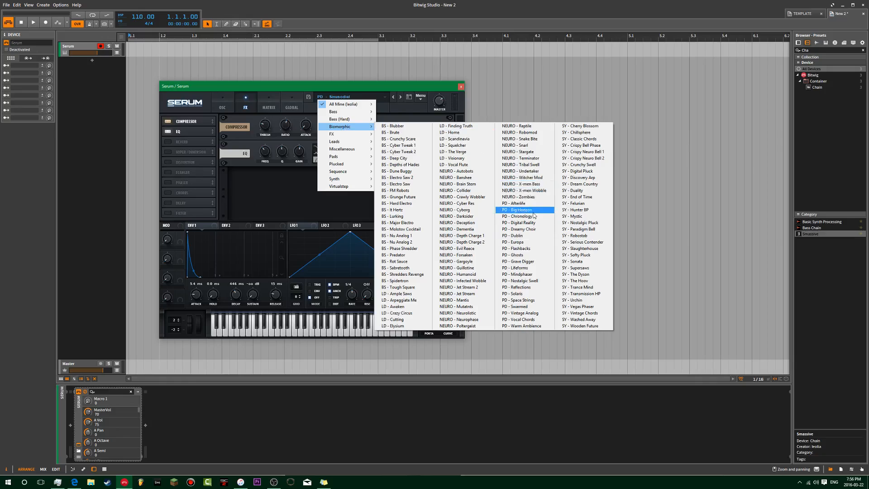
{"action": "left_click", "coordinate": [332, 87]}
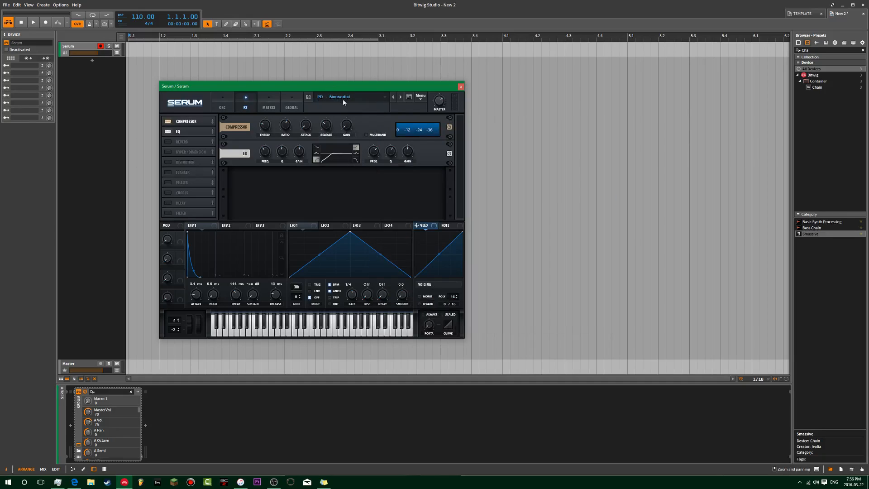
{"action": "left_click", "coordinate": [343, 100]}
{"action": "mouse_move", "coordinate": [365, 103]}
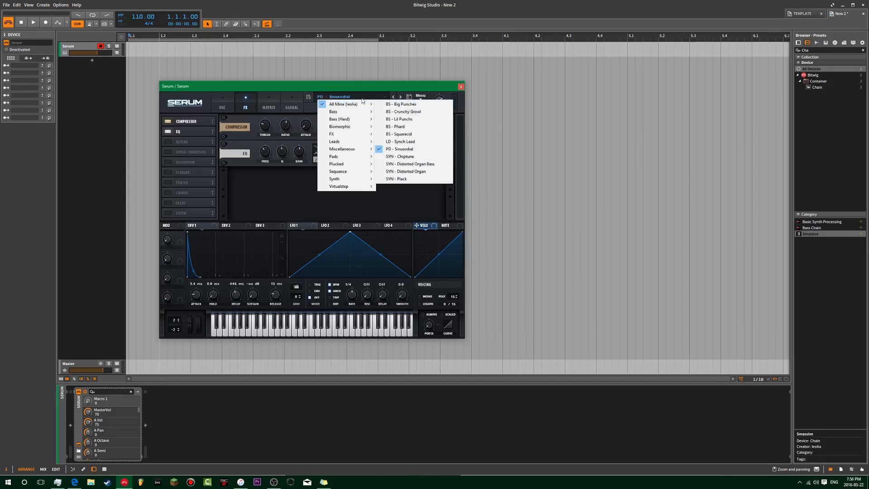
{"action": "left_click", "coordinate": [348, 78]}
Step: Insert an EQ-5 device after Serum in the device chain
{"action": "left_click", "coordinate": [145, 425]}
{"action": "left_click", "coordinate": [374, 240]}
{"action": "double_click", "coordinate": [449, 202]}
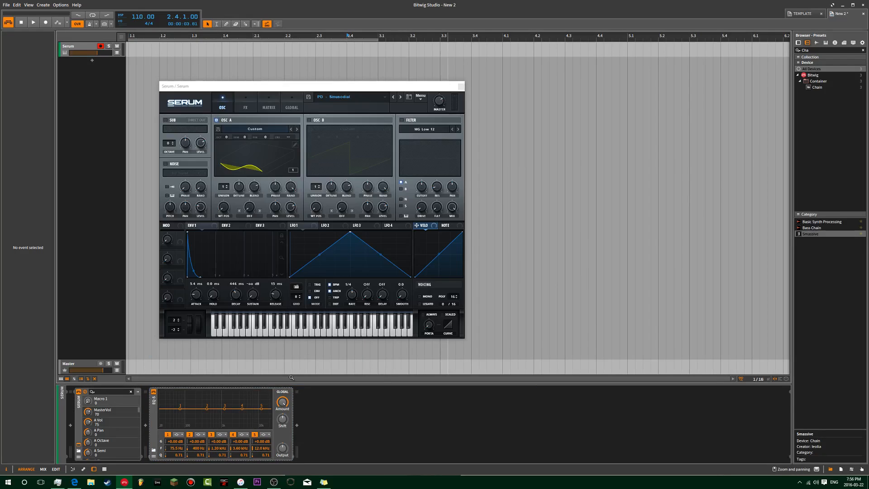
Step: Insert Bitwig's Compressor after the EQ-5 in the device chain
{"action": "left_click", "coordinate": [297, 425]}
{"action": "type", "text": "com"}
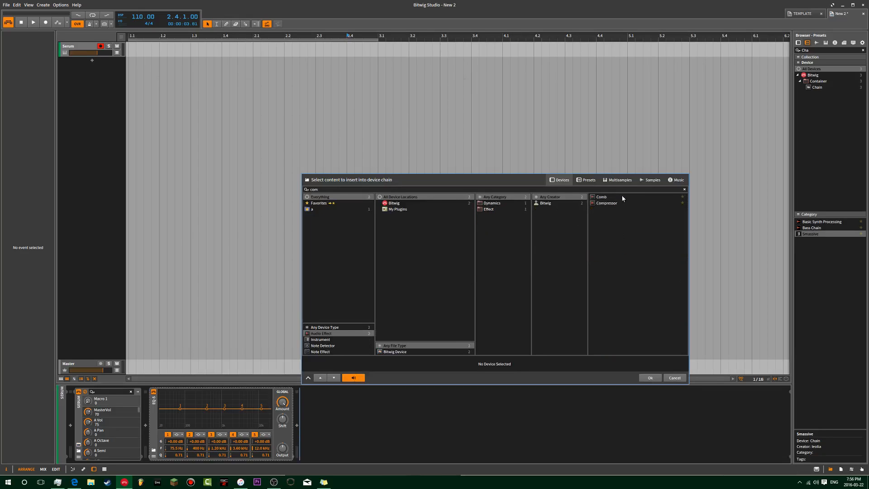
{"action": "double_click", "coordinate": [608, 203]}
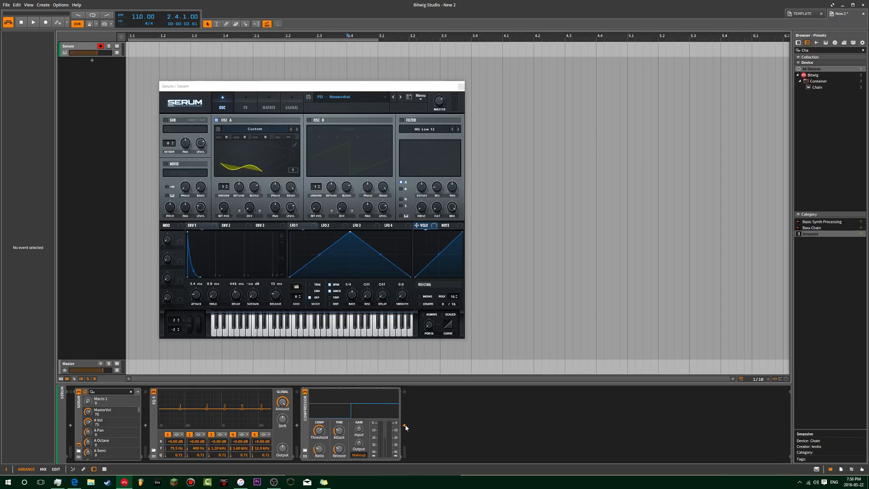
Step: Preview Reverb and other effects for the slot after the Compressor, and insert Delay-2 there
{"action": "left_click", "coordinate": [405, 426]}
{"action": "type", "text": "re"}
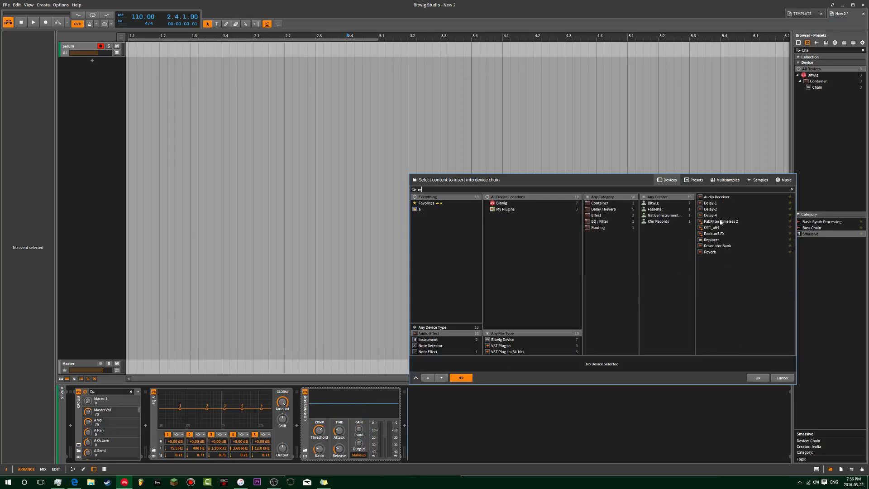
{"action": "left_click", "coordinate": [716, 210]}
{"action": "left_click", "coordinate": [723, 251]}
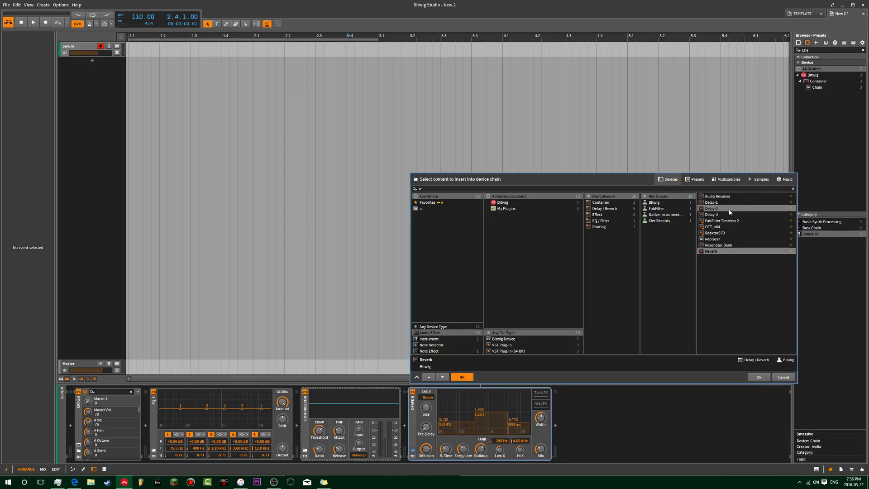
{"action": "left_click", "coordinate": [727, 244]}
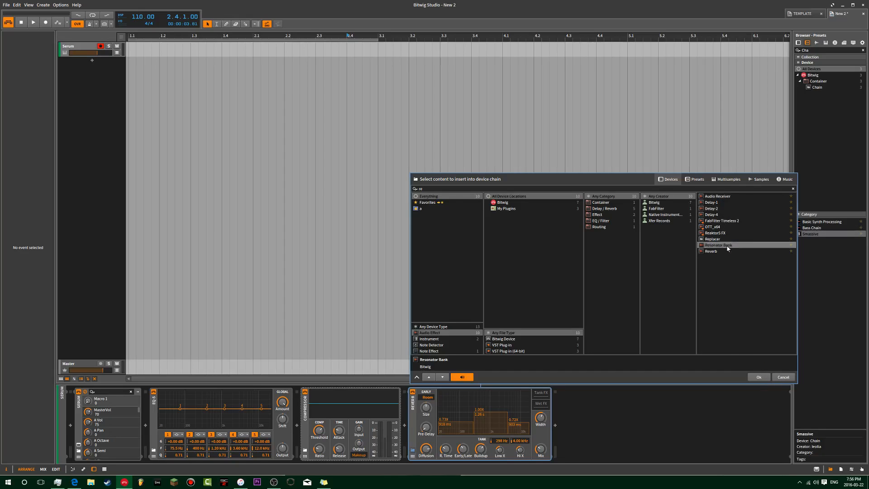
{"action": "left_click", "coordinate": [726, 227]}
{"action": "left_click", "coordinate": [725, 208]}
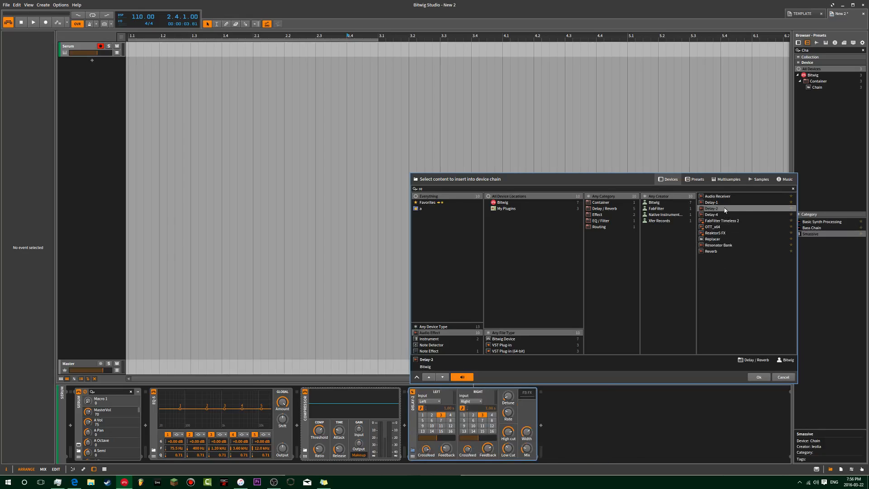
{"action": "left_click", "coordinate": [758, 375]}
Step: Insert Bitwig's Reverb after Delay-2 in the device chain
{"action": "left_click", "coordinate": [541, 425]}
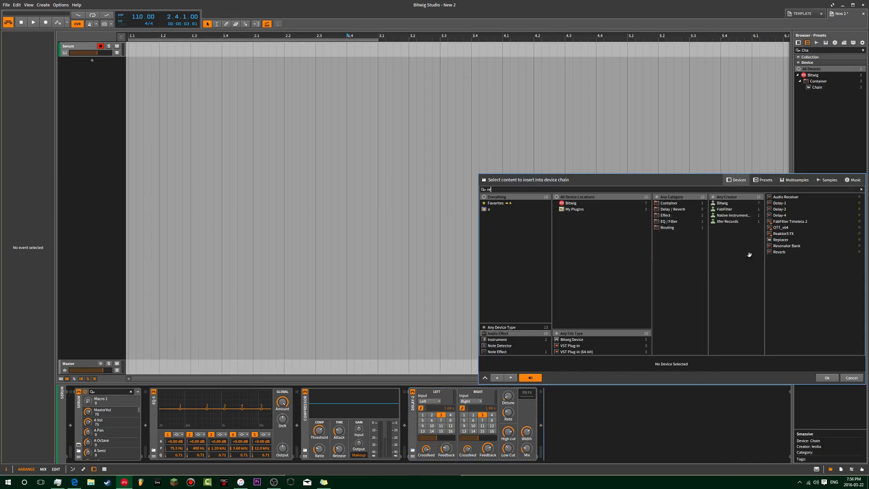
{"action": "left_click", "coordinate": [779, 253]}
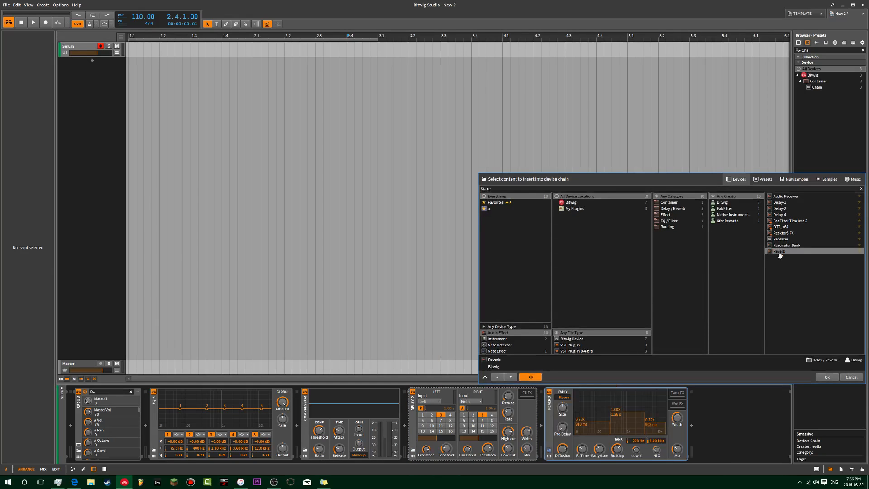
{"action": "left_click", "coordinate": [837, 377]}
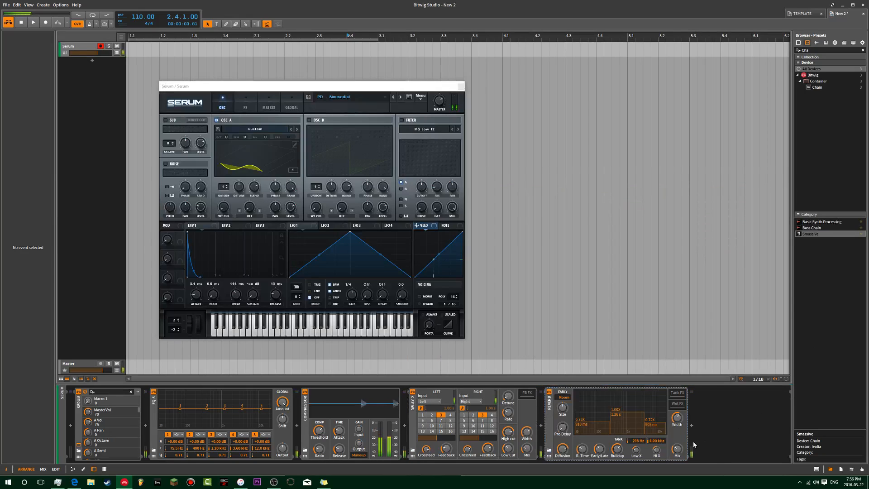
Step: Set Delay-2's synced delay times to 6 for the left channel and 8 for the right channel
{"action": "left_click", "coordinate": [431, 414]}
{"action": "left_click", "coordinate": [491, 414]}
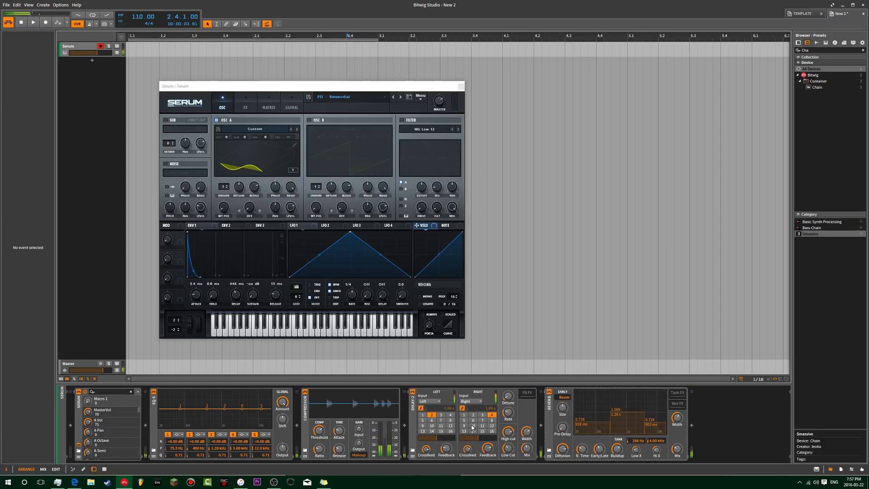
{"action": "left_click", "coordinate": [432, 420]}
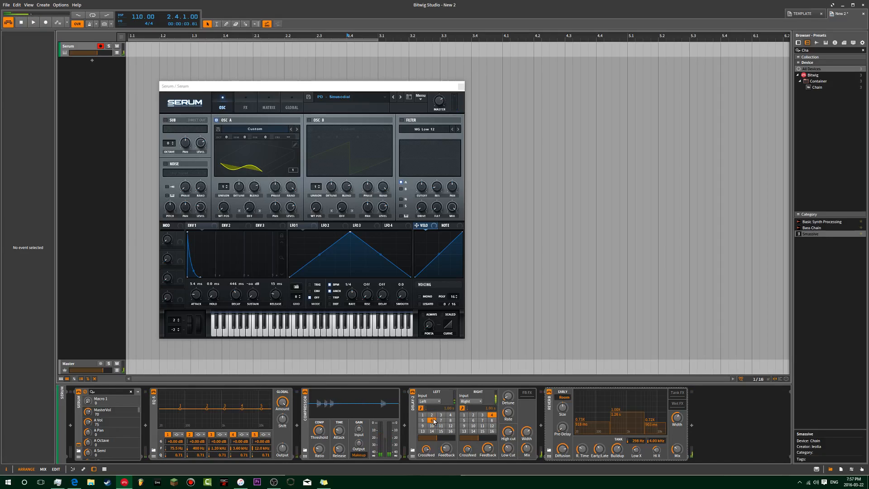
{"action": "left_click", "coordinate": [492, 420]}
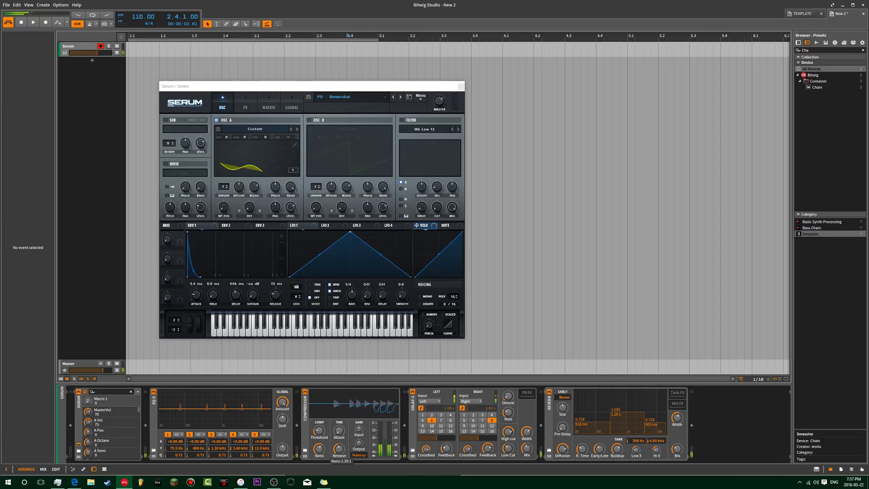
Step: Turn EQ-5's first band into a low cut and set its frequency to 250 Hz
{"action": "left_click", "coordinate": [176, 434]}
{"action": "left_click", "coordinate": [190, 447]}
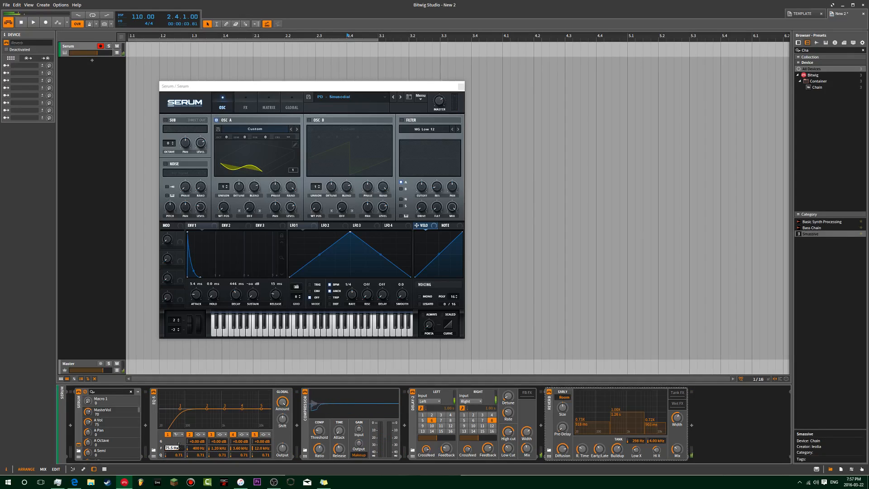
{"action": "type", "text": "250"}
{"action": "key", "text": "Return"}
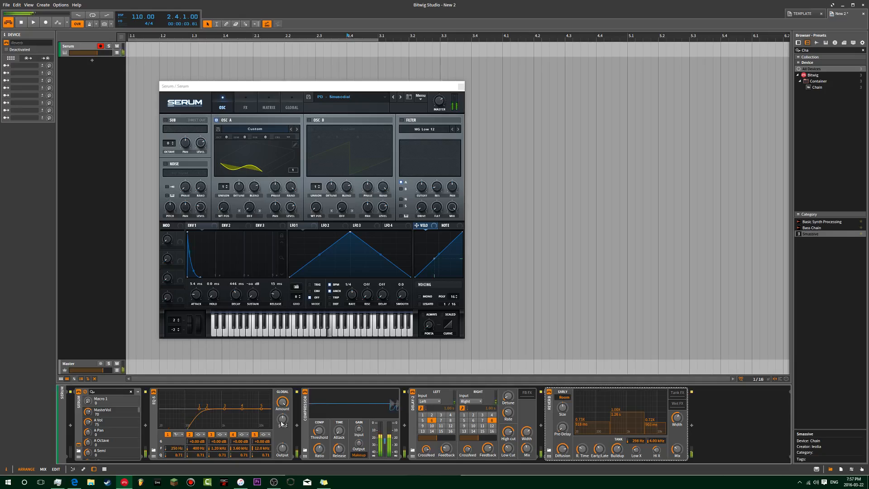
Step: Set Delay-2's synced delay times to 5 for the left channel and 7 for the right channel
{"action": "left_click", "coordinate": [414, 413]}
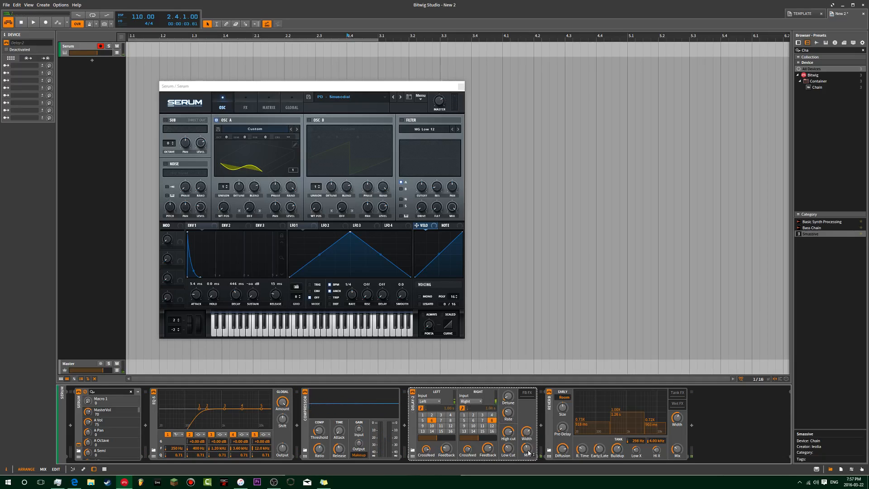
{"action": "left_click", "coordinate": [482, 420]}
{"action": "left_click", "coordinate": [422, 420]}
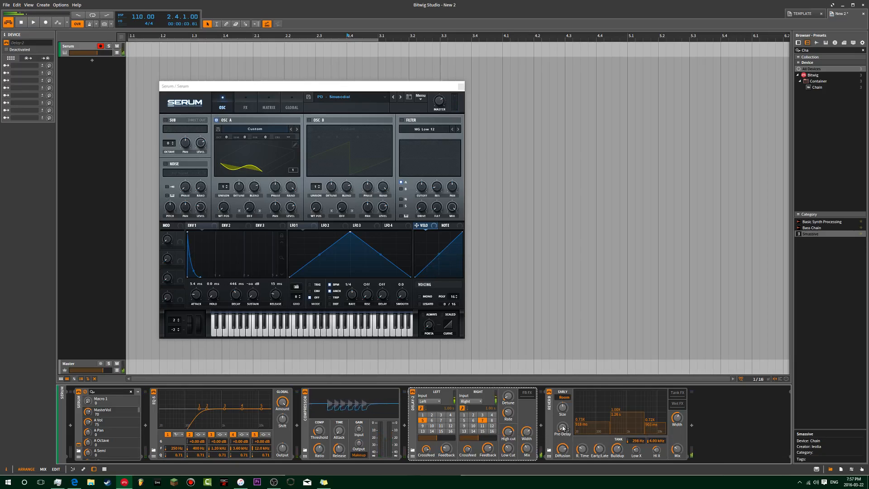
Step: Switch the Reverb's early reflections to Hall with a reverb time of about 2.4 s, and raise the Serum track's volume slightly
{"action": "left_click", "coordinate": [563, 398]}
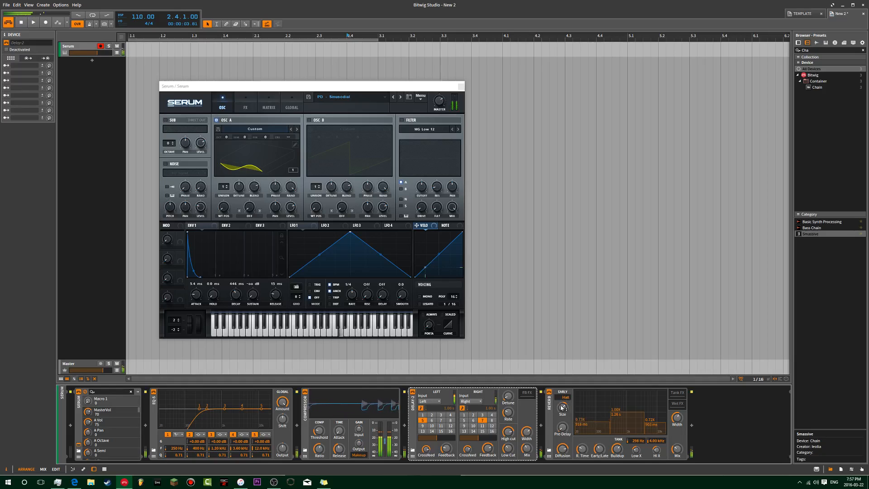
{"action": "left_click_drag", "start_coordinate": [585, 452], "coordinate": [584, 438]}
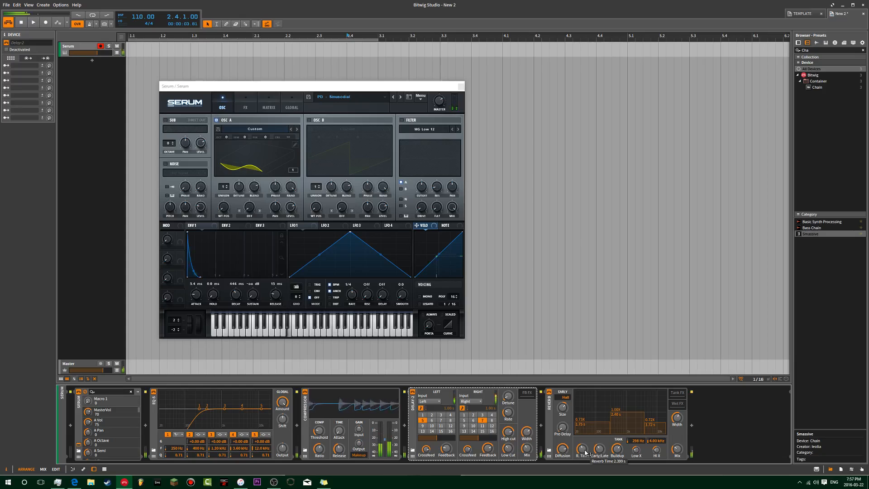
{"action": "left_click_drag", "start_coordinate": [100, 55], "coordinate": [105, 55]}
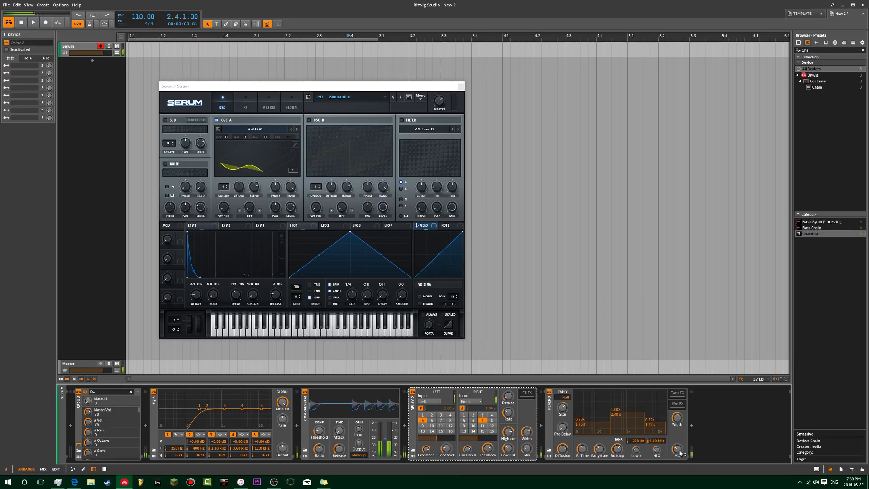
Step: Shape the Reverb's tank with a 240 Hz low crossover and a 1.40x high band, and set the mix to 31.5%
{"action": "left_click_drag", "start_coordinate": [658, 448], "coordinate": [657, 427]}
{"action": "left_click_drag", "start_coordinate": [605, 422], "coordinate": [602, 429]}
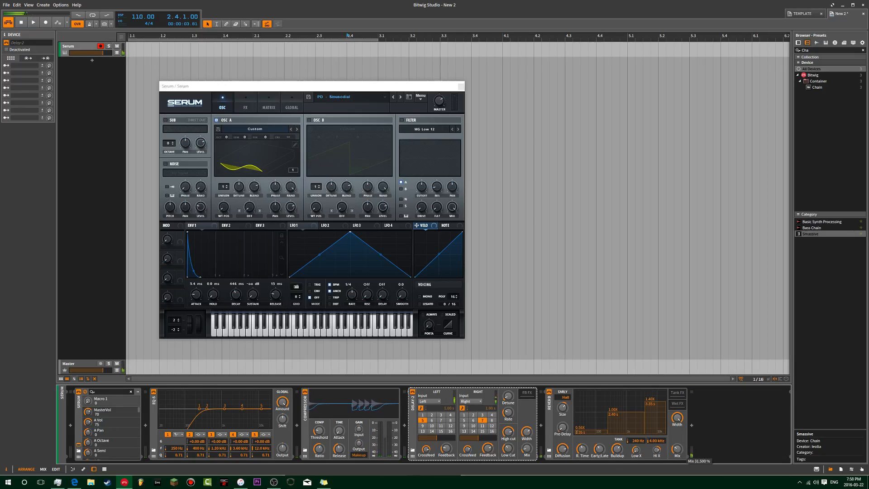
{"action": "mouse_move", "coordinate": [678, 450]}
Step: Close the Serum plugin window and boost EQ-5's fifth band by about 2.8 dB at 12.1 kHz
{"action": "left_click_drag", "start_coordinate": [346, 86], "coordinate": [409, 71]}
{"action": "left_click", "coordinate": [522, 71]}
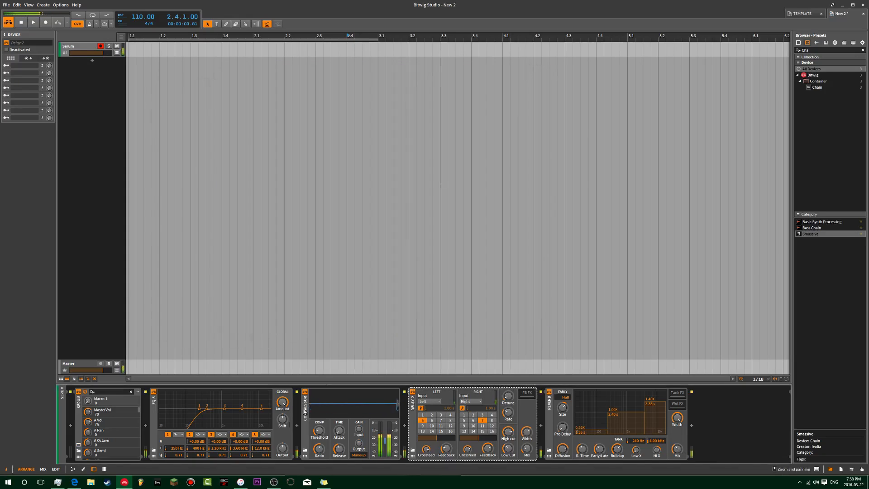
{"action": "left_click_drag", "start_coordinate": [261, 408], "coordinate": [262, 406]}
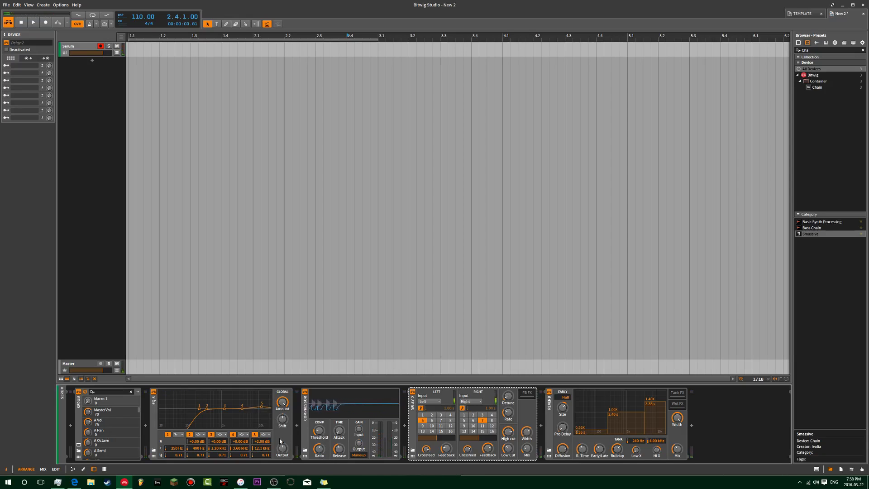
Step: Insert a Chain container after the Reverb and move it to the start of the device chain, before Serum
{"action": "left_click", "coordinate": [692, 425]}
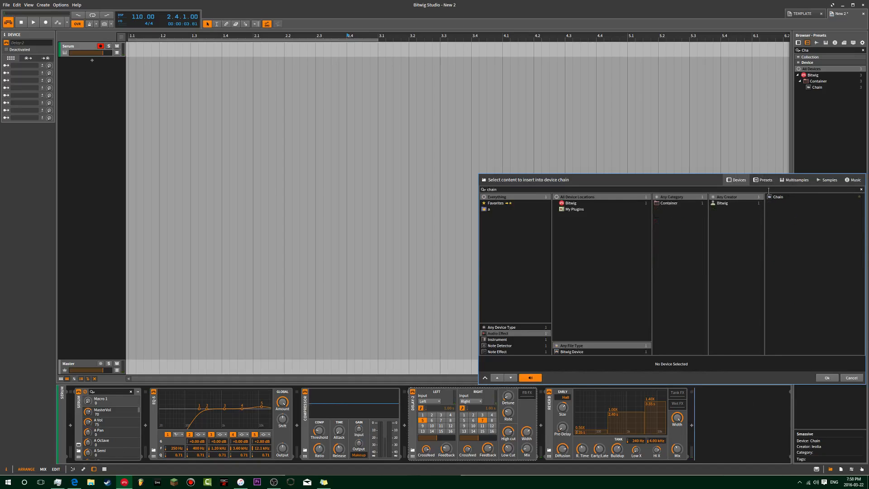
{"action": "left_click", "coordinate": [781, 199]}
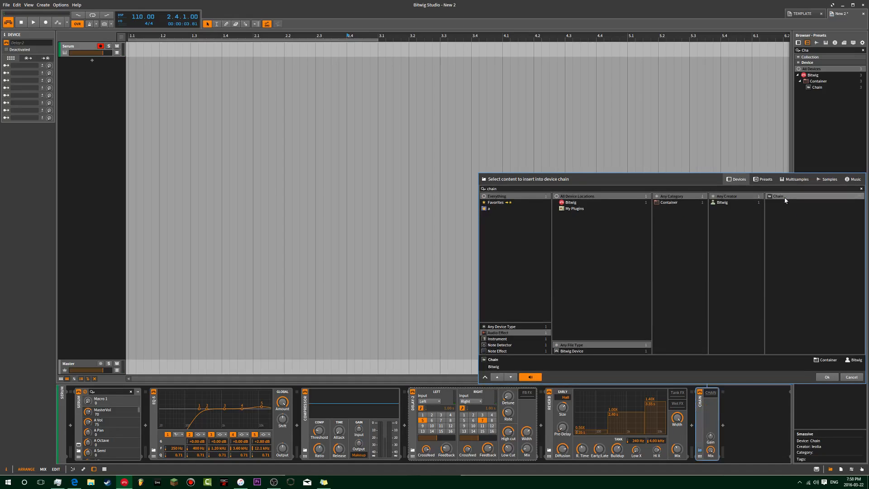
{"action": "left_click", "coordinate": [827, 377]}
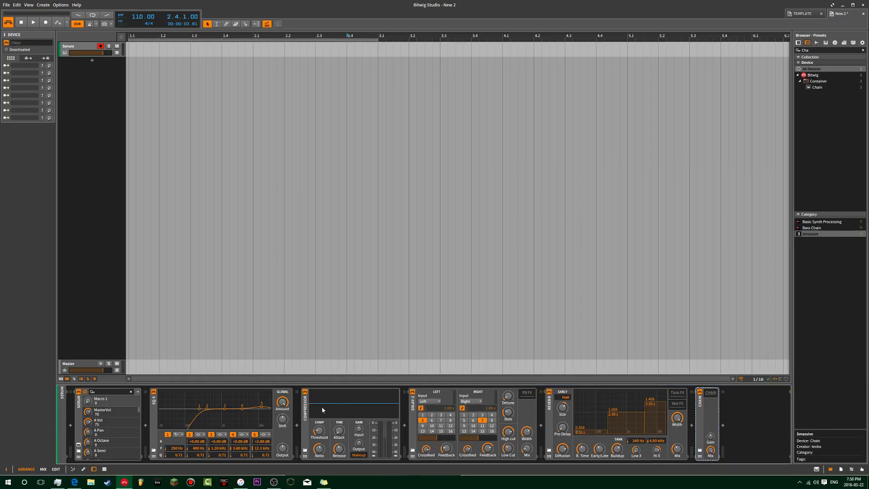
{"action": "left_click_drag", "start_coordinate": [702, 417], "coordinate": [89, 427]}
Step: Select all devices from Serum through Reverb and nest them inside the Chain container
{"action": "left_click", "coordinate": [112, 409]}
{"action": "left_click", "coordinate": [580, 408], "text": "shift"}
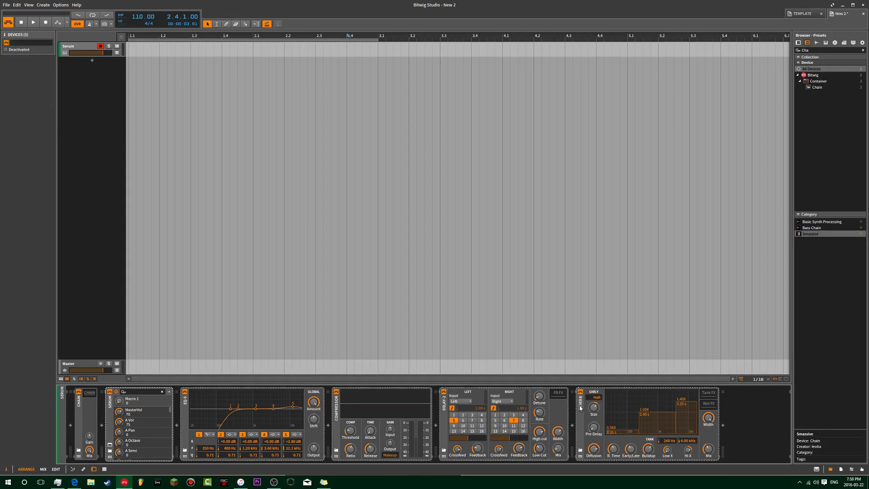
{"action": "left_click_drag", "start_coordinate": [109, 405], "coordinate": [94, 396]}
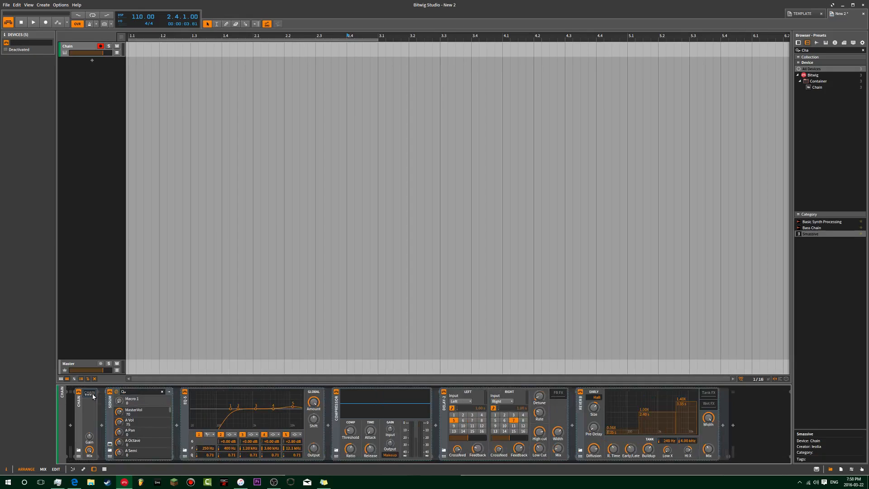
{"action": "left_click", "coordinate": [93, 396]}
{"action": "left_click", "coordinate": [83, 401]}
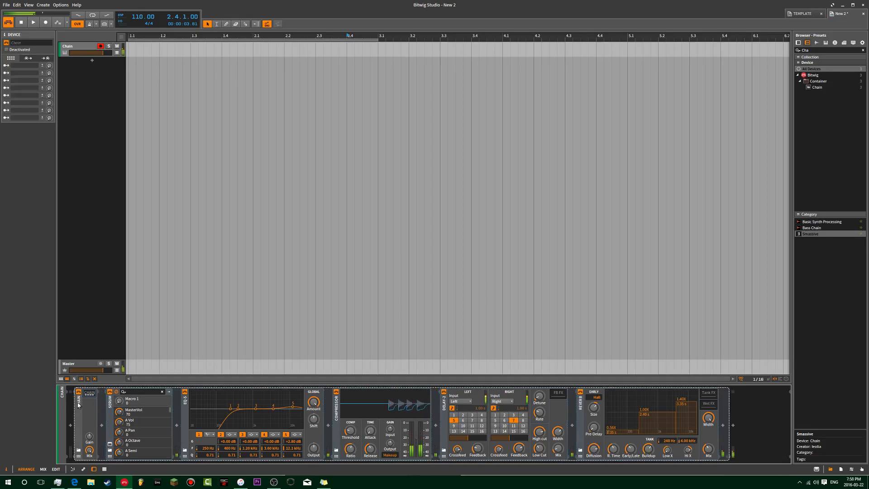
{"action": "left_click", "coordinate": [78, 404]}
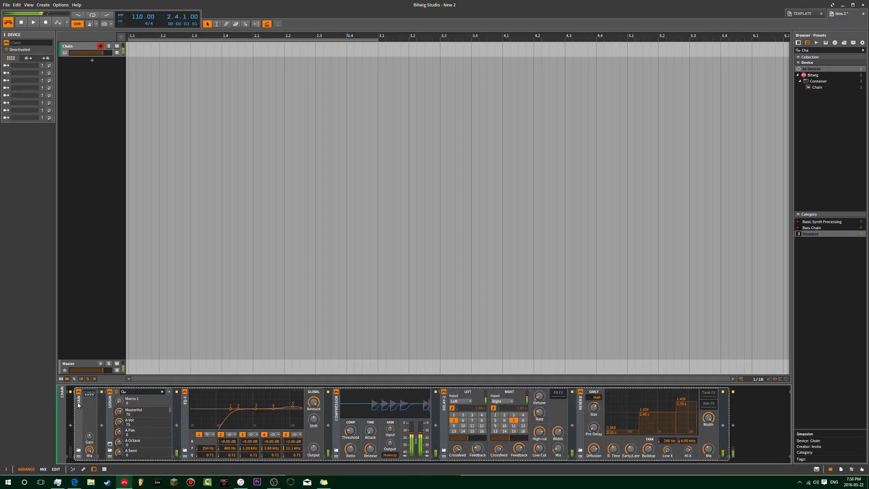
Step: Show the Chain's preset and macro section and start saving the Chain as a library preset
{"action": "left_click", "coordinate": [79, 451]}
{"action": "left_click", "coordinate": [78, 455]}
{"action": "left_click", "coordinate": [79, 456]}
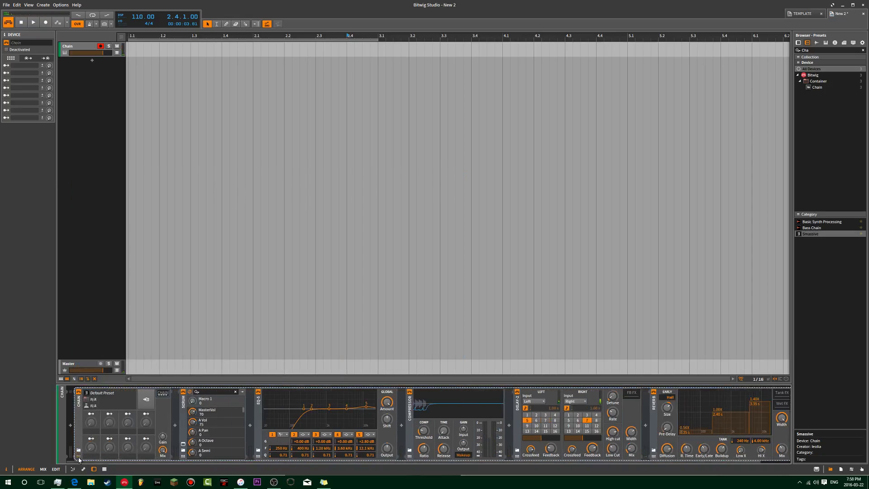
{"action": "left_click", "coordinate": [149, 402]}
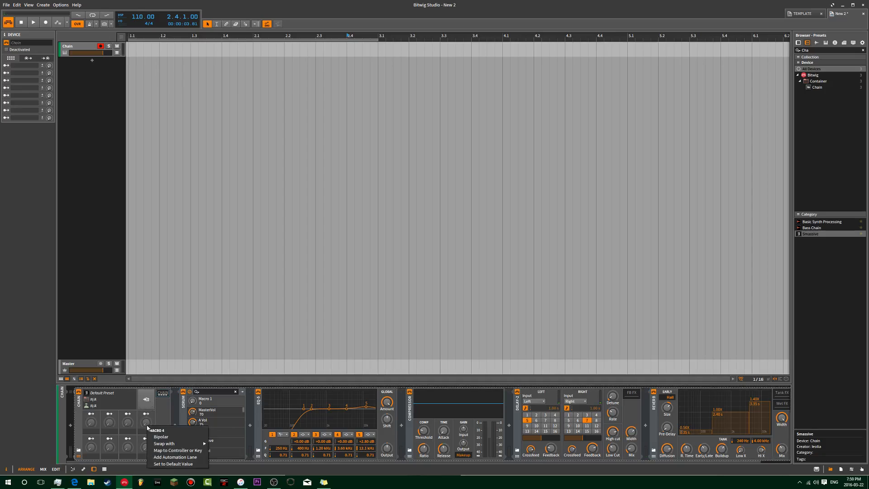
{"action": "left_click", "coordinate": [148, 404]}
{"action": "left_click", "coordinate": [148, 404]}
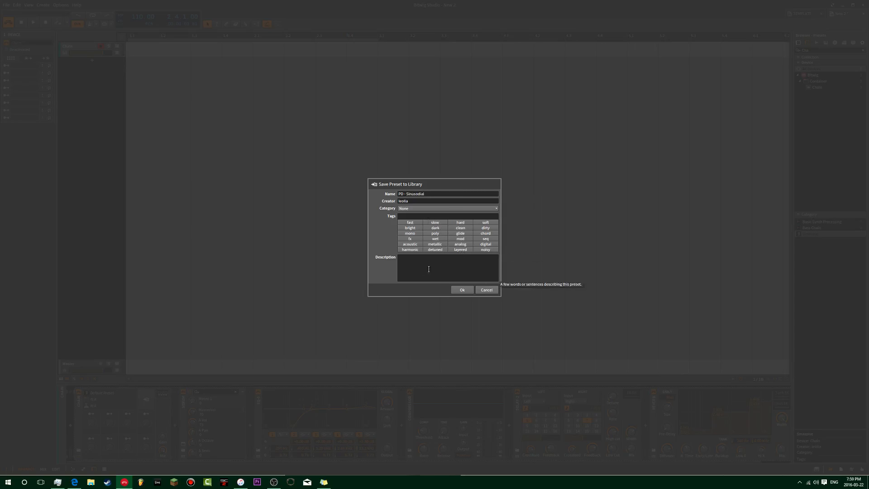
Step: Assign the category Pad to the preset "PD - Sinusodial" and save it to the library
{"action": "left_click", "coordinate": [413, 209]}
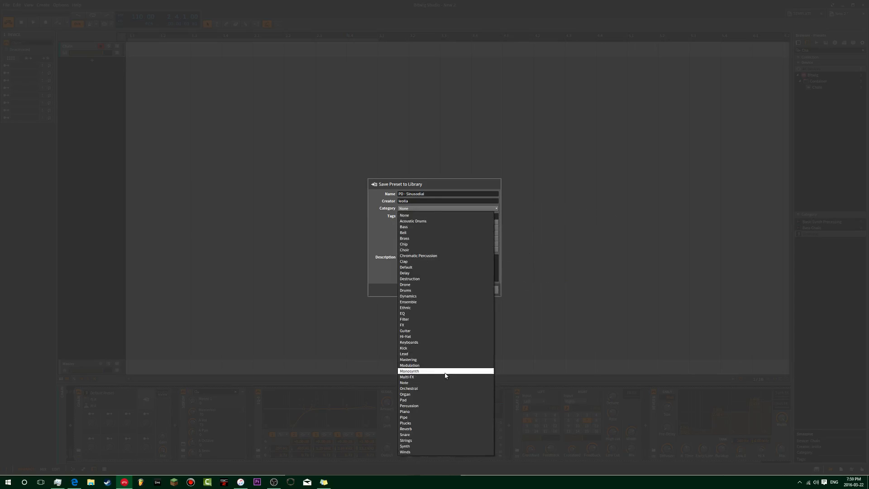
{"action": "left_click", "coordinate": [439, 400]}
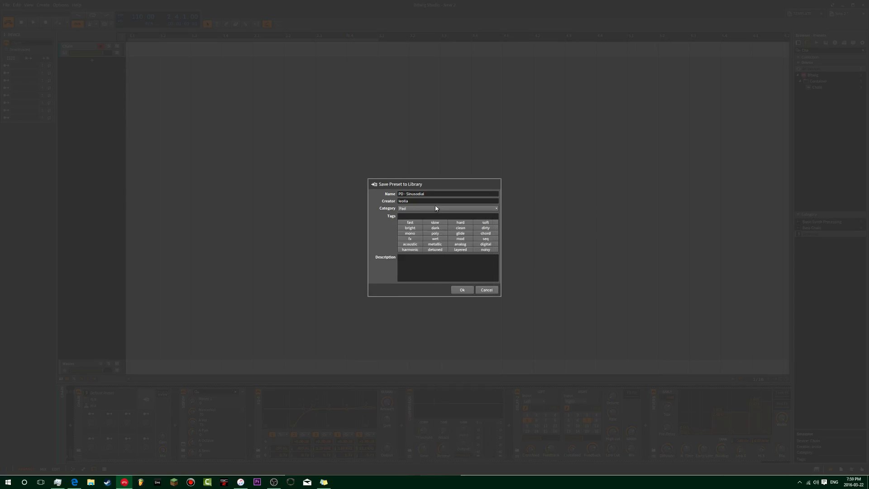
{"action": "left_click", "coordinate": [410, 233]}
{"action": "left_click", "coordinate": [485, 244]}
{"action": "left_click", "coordinate": [411, 216]}
{"action": "left_click", "coordinate": [412, 217]}
{"action": "left_click", "coordinate": [467, 290]}
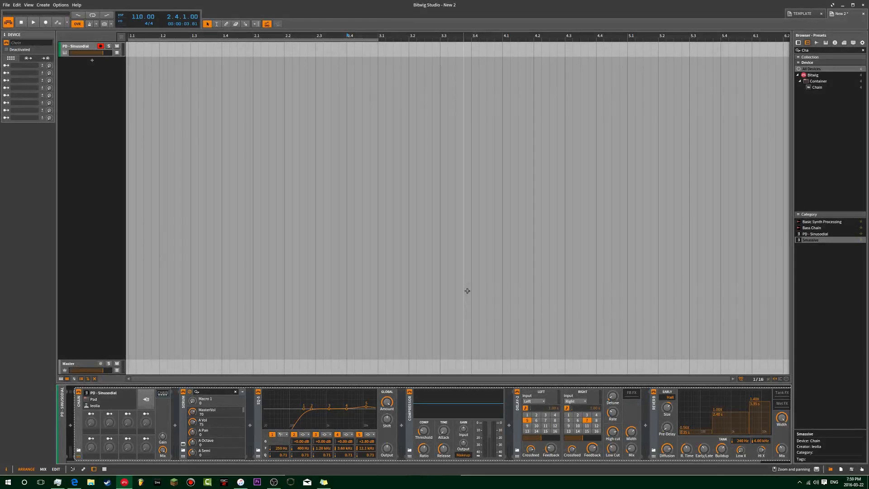
Step: Delete the existing PD - Sinusodial track and load the saved PD - Sinusodial preset from the library as a new track
{"action": "left_click", "coordinate": [813, 234]}
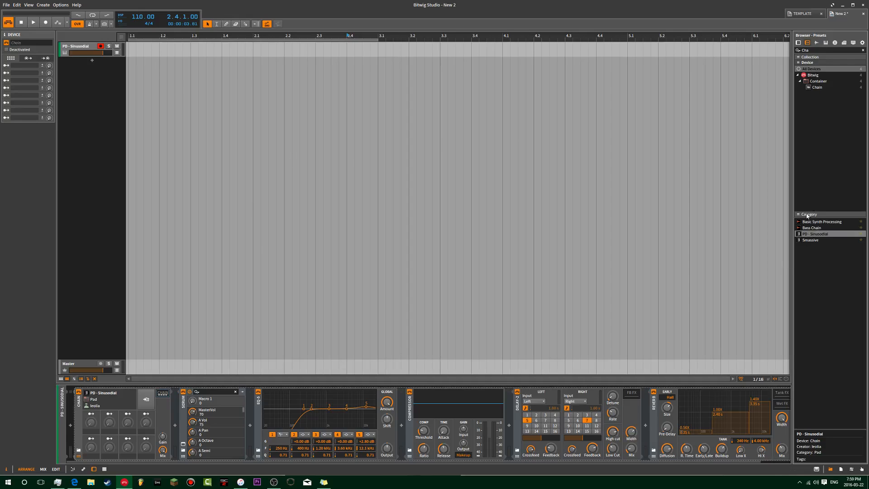
{"action": "left_click", "coordinate": [88, 48]}
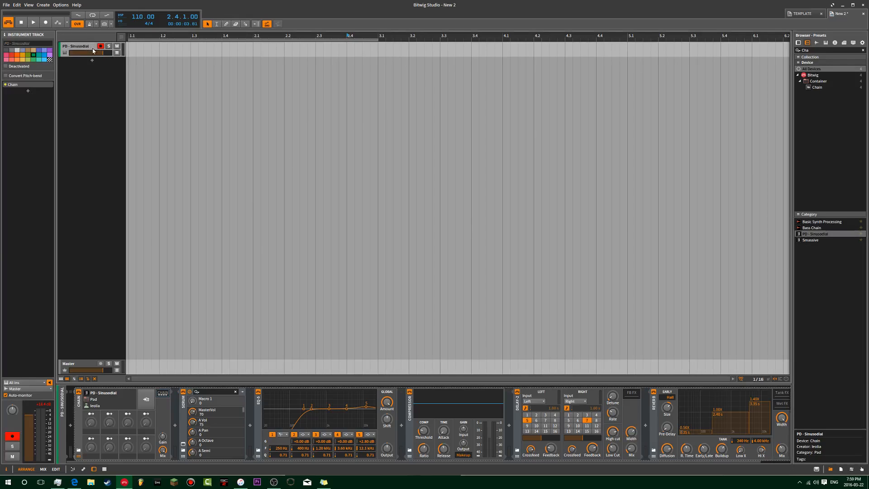
{"action": "key", "text": "Delete"}
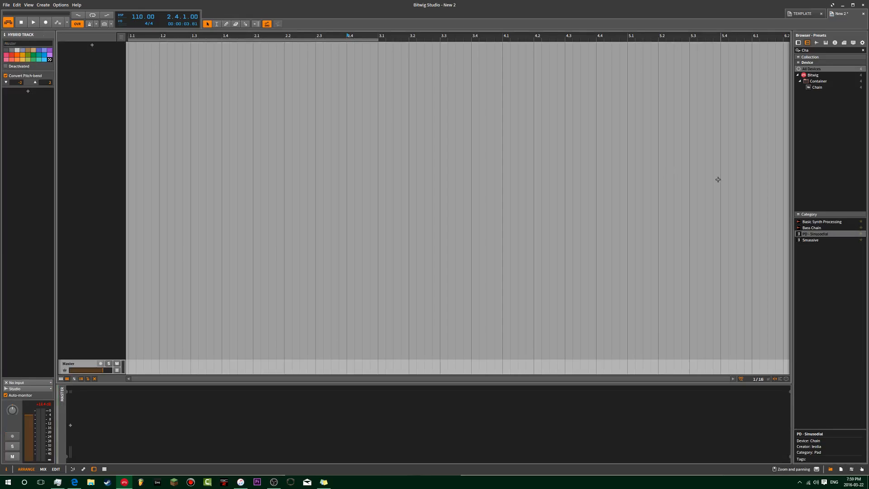
{"action": "left_click_drag", "start_coordinate": [818, 235], "coordinate": [68, 55]}
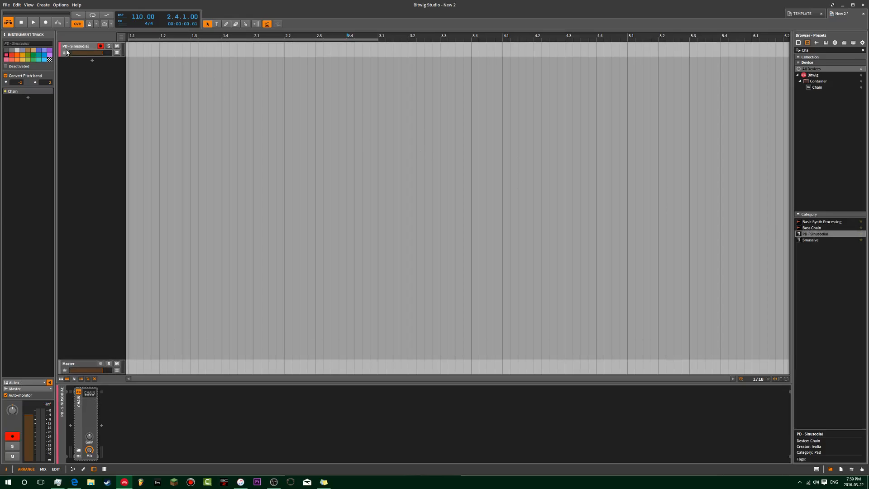
Step: Check the loaded Chain's preset and macro section, and expand the container to show its nested devices
{"action": "left_click", "coordinate": [33, 93]}
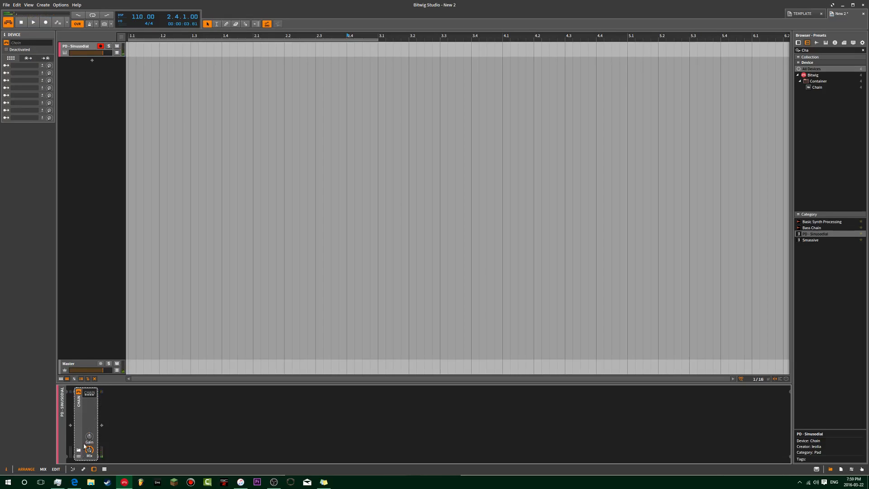
{"action": "left_click", "coordinate": [78, 457]}
{"action": "left_click", "coordinate": [78, 456]}
{"action": "key", "text": "Return"}
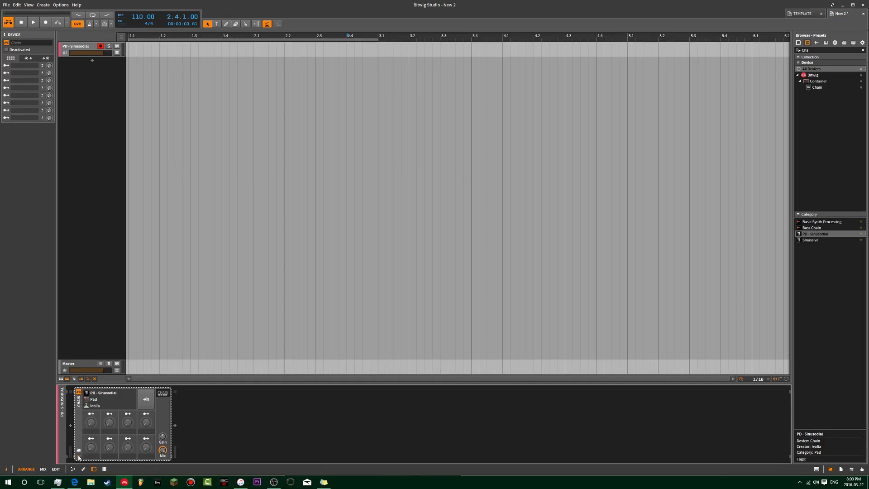
{"action": "left_click", "coordinate": [79, 456]}
{"action": "left_click", "coordinate": [90, 395]}
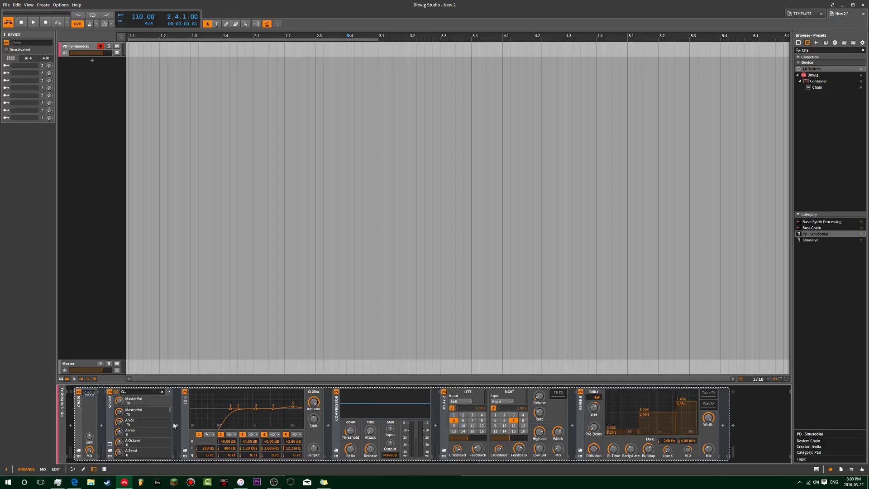
Step: Review the Serum, EQ-5, Delay-2 and Reverb devices inside the Chain, and show the Chain's macro controls
{"action": "left_click", "coordinate": [108, 417]}
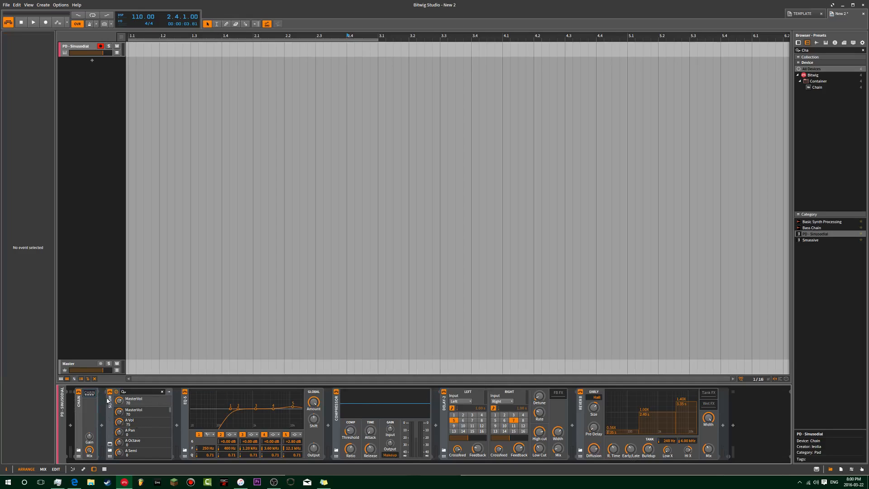
{"action": "left_click", "coordinate": [107, 400]}
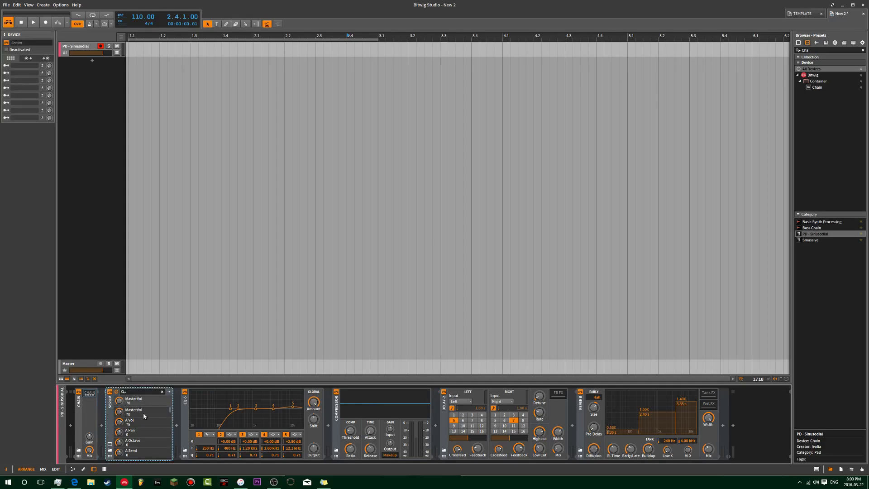
{"action": "left_click", "coordinate": [188, 407]}
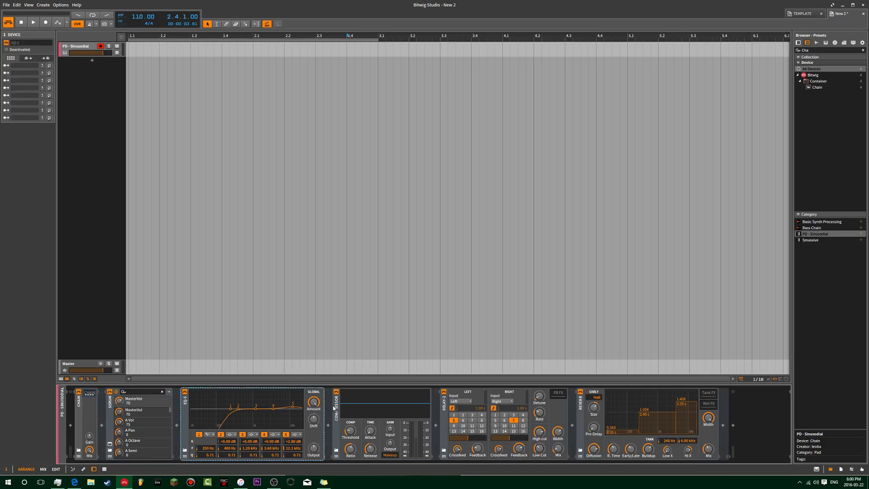
{"action": "left_click", "coordinate": [445, 421]}
{"action": "left_click", "coordinate": [582, 411]}
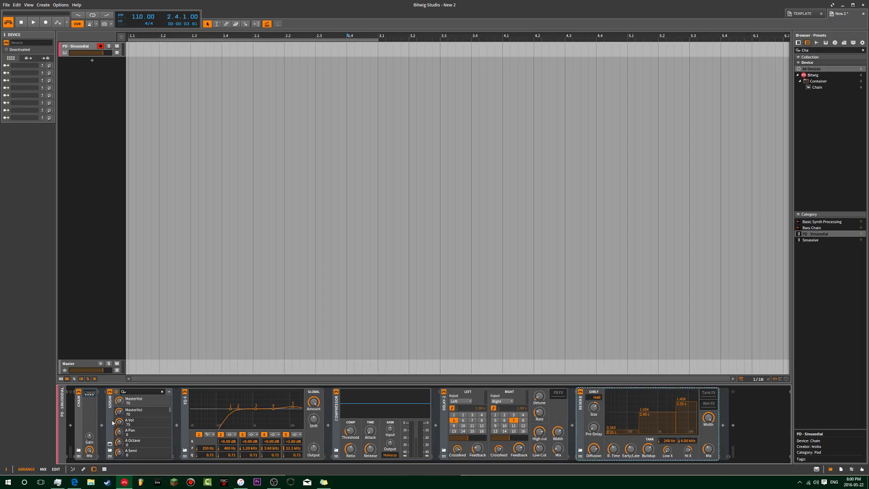
{"action": "left_click", "coordinate": [79, 459]}
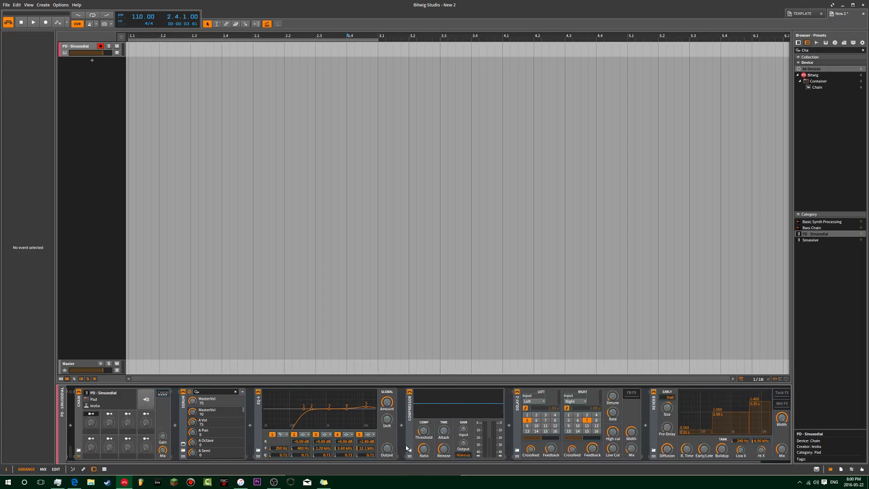
Step: Try to map the Chain's first macro to the Reverb device's Mix, and sweep the macro
{"action": "left_click", "coordinate": [91, 414]}
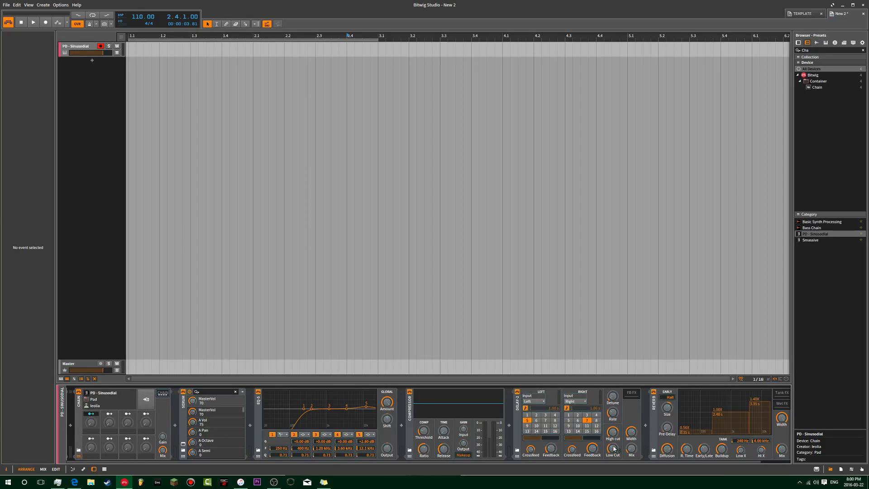
{"action": "left_click", "coordinate": [782, 449]}
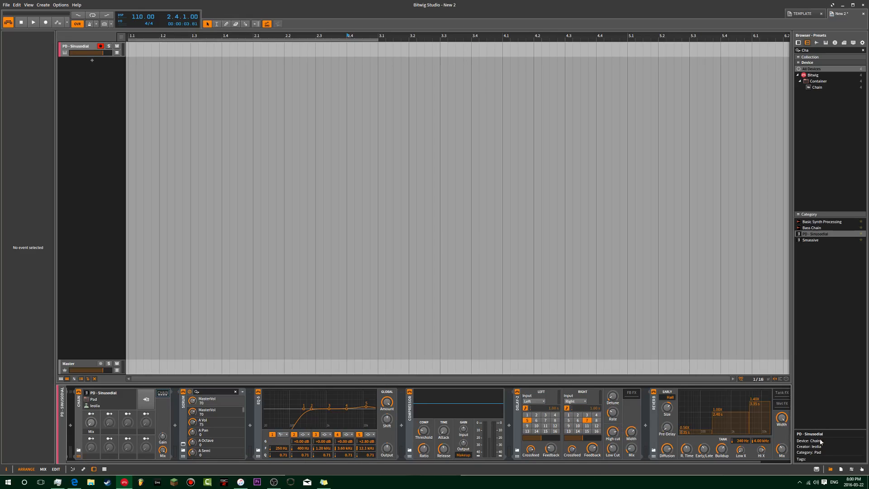
{"action": "left_click", "coordinate": [91, 413]}
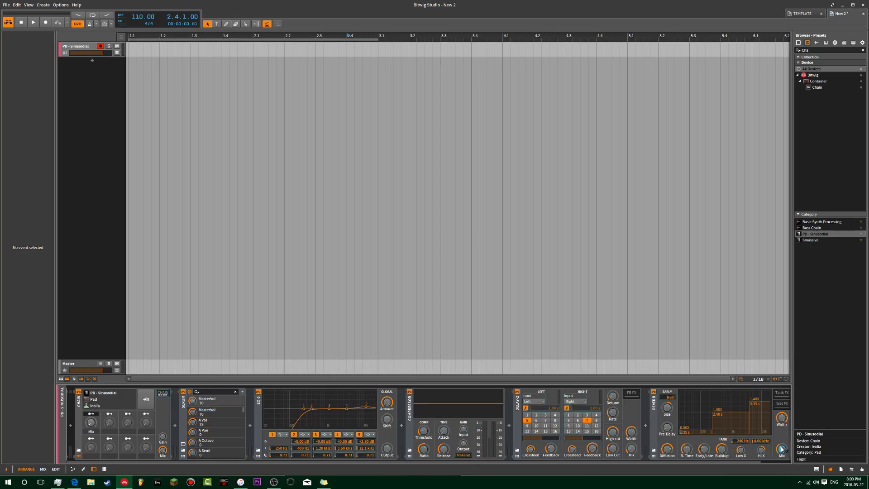
{"action": "left_click", "coordinate": [91, 413]}
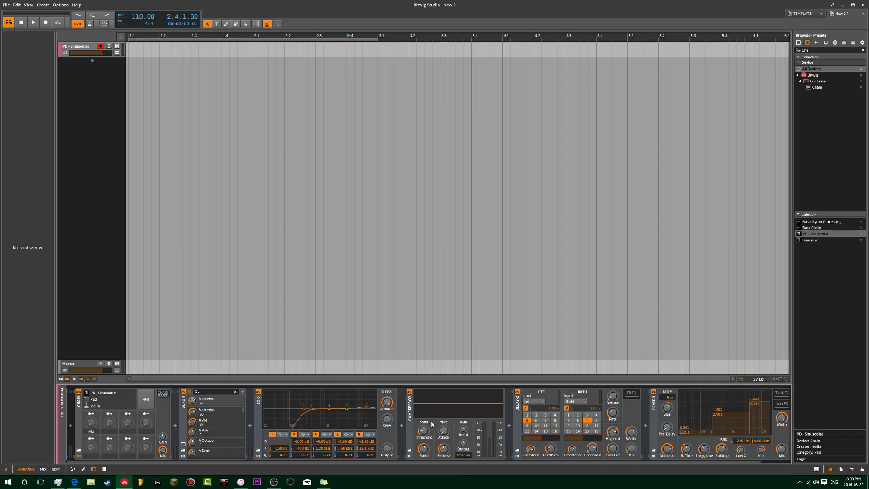
{"action": "left_click_drag", "start_coordinate": [92, 423], "coordinate": [91, 379]}
Step: Check the controller-mapping and automation options of the Chain's Mix macro
{"action": "right_click", "coordinate": [91, 422]}
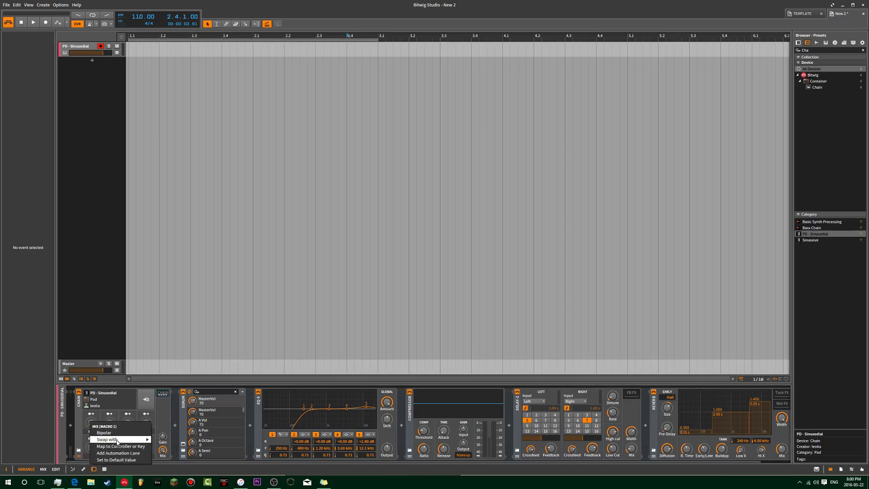
{"action": "left_click", "coordinate": [126, 452]}
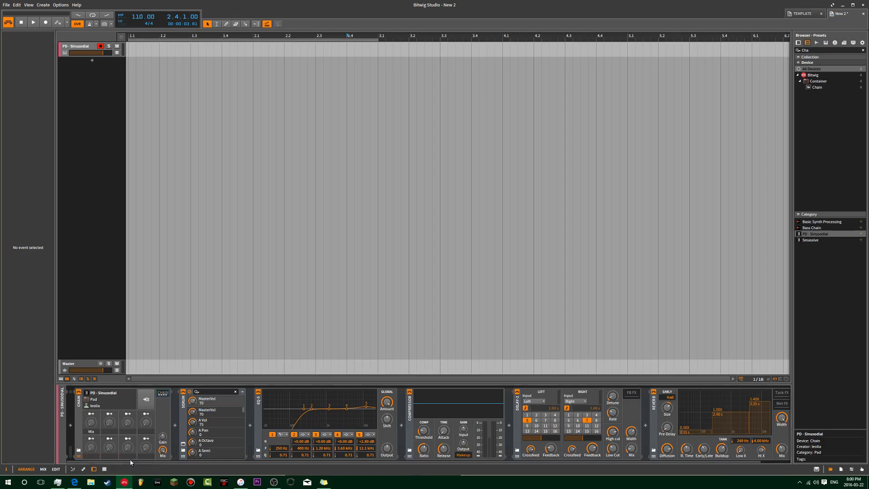
{"action": "left_click", "coordinate": [93, 417]}
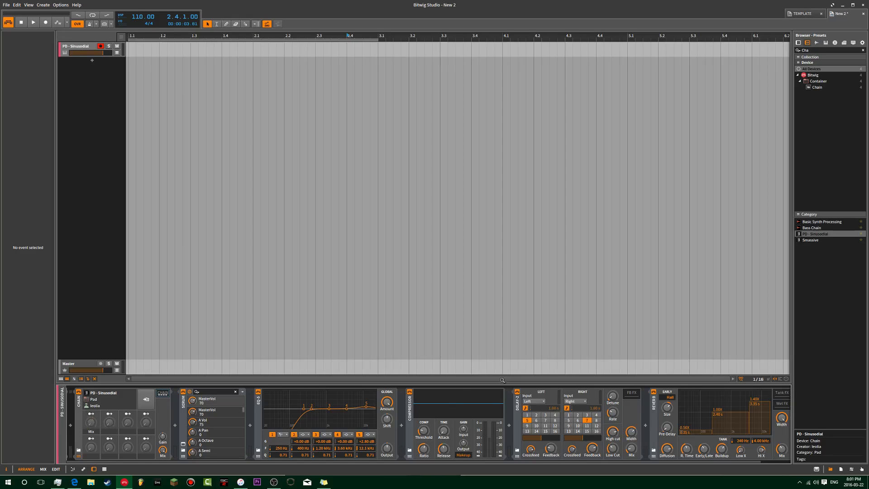
Step: Add a new instrument track and insert Serum as its device
{"action": "double_click", "coordinate": [95, 90]}
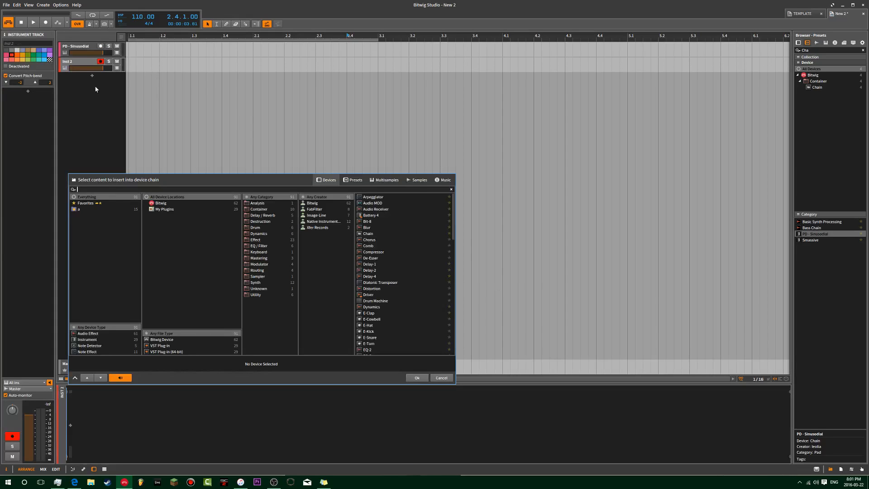
{"action": "type", "text": "ser"}
{"action": "double_click", "coordinate": [381, 196]}
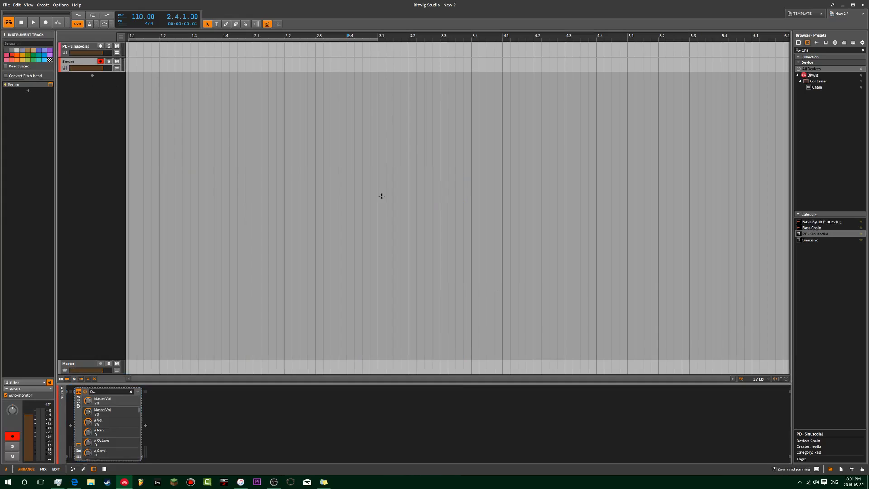
Step: Load the preset "LD - Synth Lead" in Serum, raise its first macro to 100, and close the plug-in window
{"action": "left_click", "coordinate": [527, 95]}
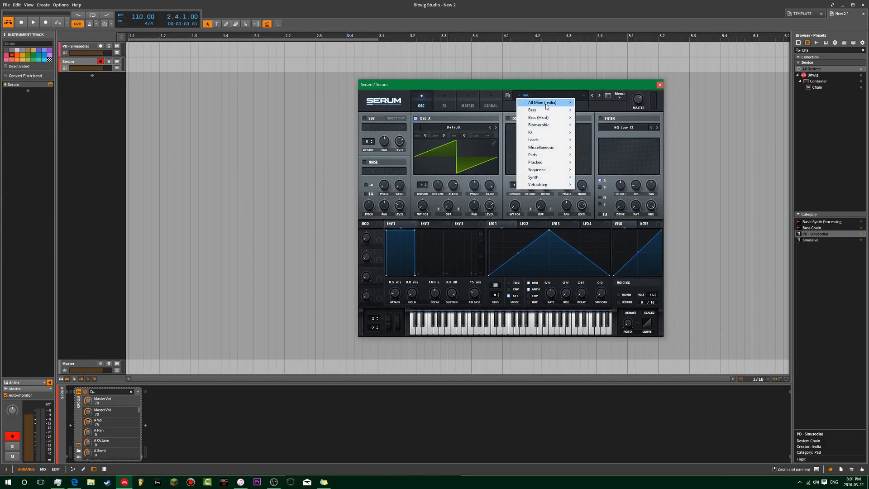
{"action": "mouse_move", "coordinate": [548, 106]}
{"action": "left_click", "coordinate": [598, 140]}
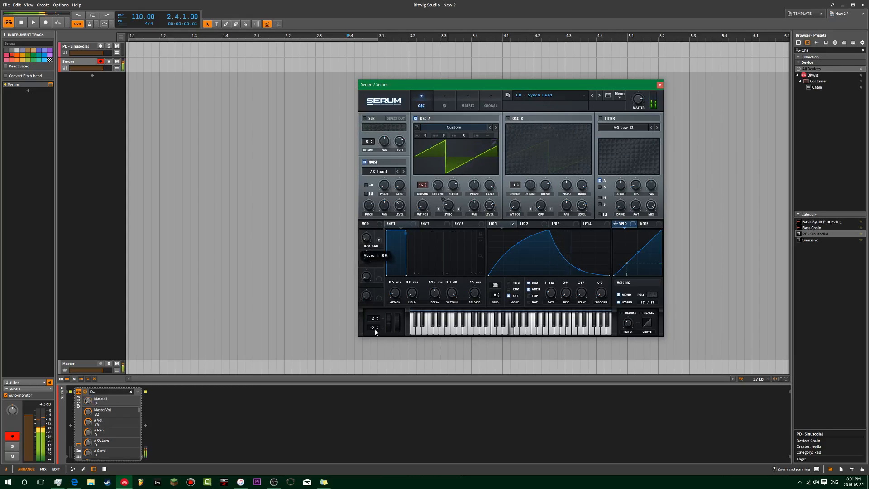
{"action": "left_click_drag", "start_coordinate": [376, 332], "coordinate": [369, 238]}
{"action": "left_click", "coordinate": [660, 85]}
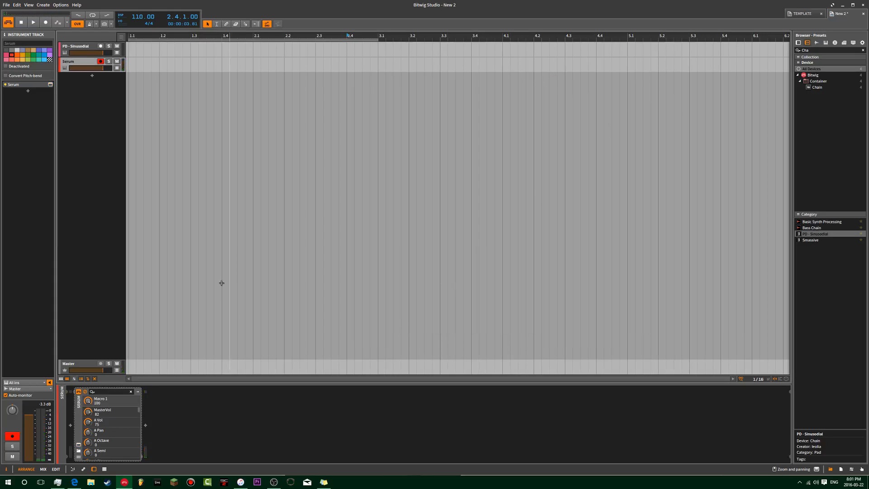
Step: Compare the device chains of the PD - Sinusodial and Serum tracks
{"action": "left_click", "coordinate": [81, 45]}
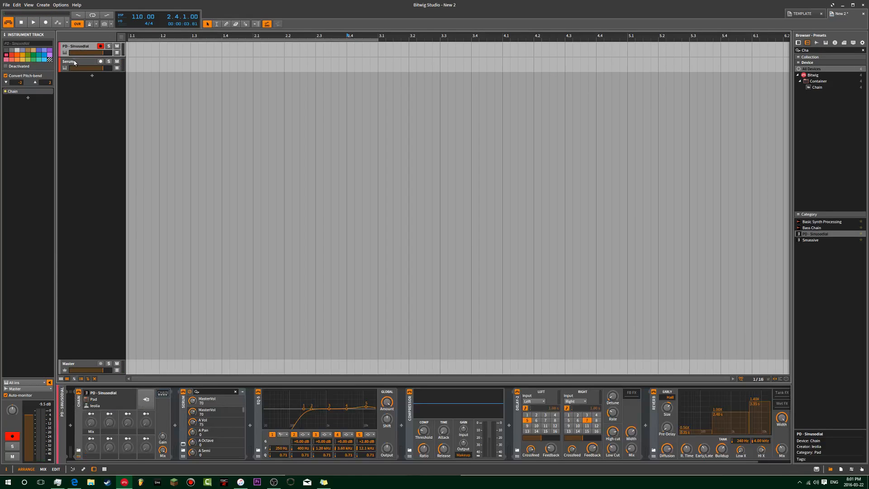
{"action": "left_click", "coordinate": [76, 62]}
{"action": "left_click", "coordinate": [71, 46]}
{"action": "left_click", "coordinate": [66, 63]}
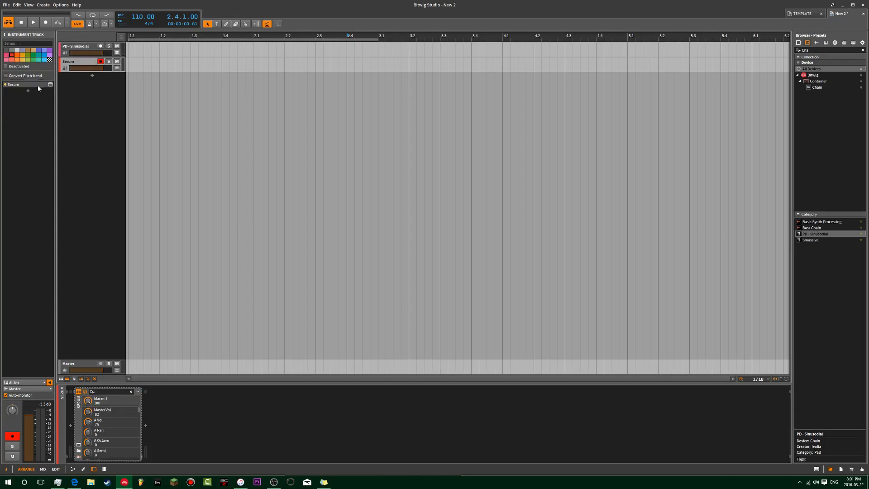
Step: Review Serum's FX and OSC pages while auditioning its first macro, and close the plug-in window
{"action": "left_click", "coordinate": [50, 84]}
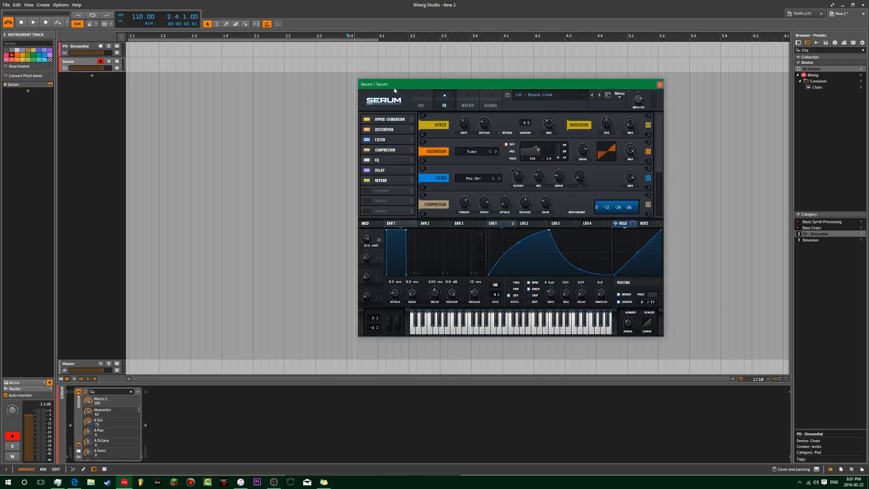
{"action": "left_click", "coordinate": [345, 92]}
{"action": "double_click", "coordinate": [284, 226]}
{"action": "left_click", "coordinate": [358, 93]}
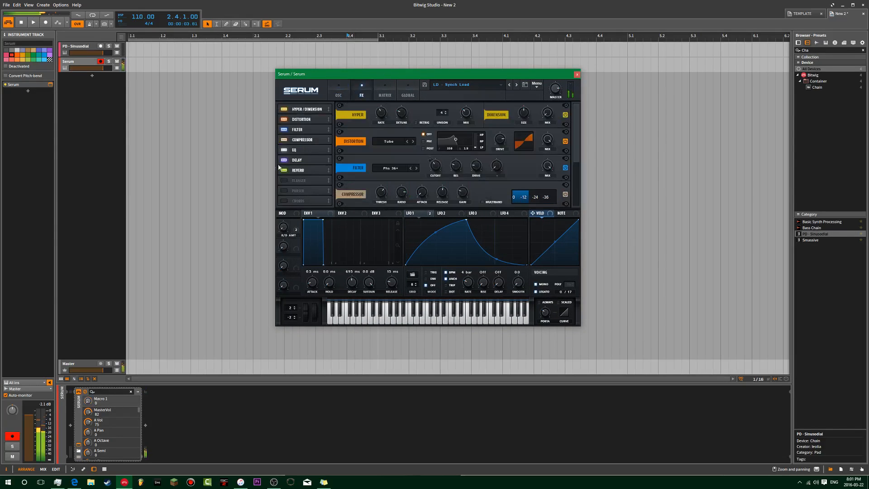
{"action": "left_click", "coordinate": [347, 90]}
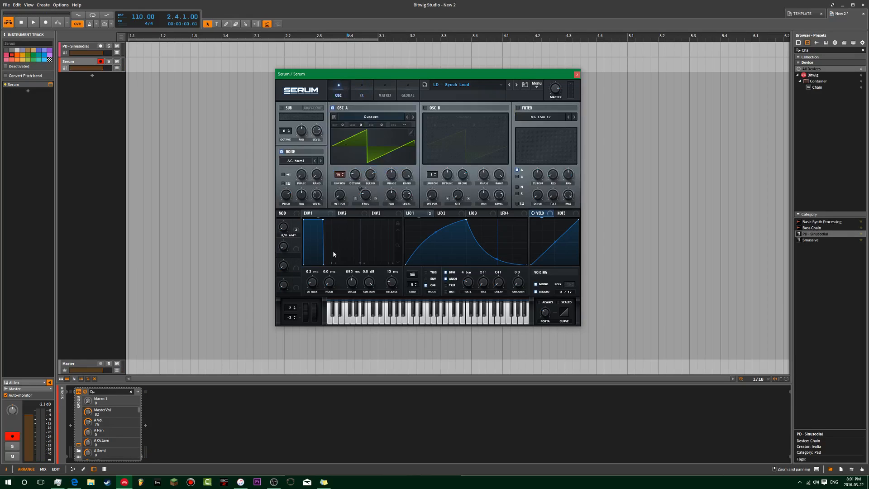
{"action": "double_click", "coordinate": [291, 233]}
{"action": "left_click", "coordinate": [361, 91]}
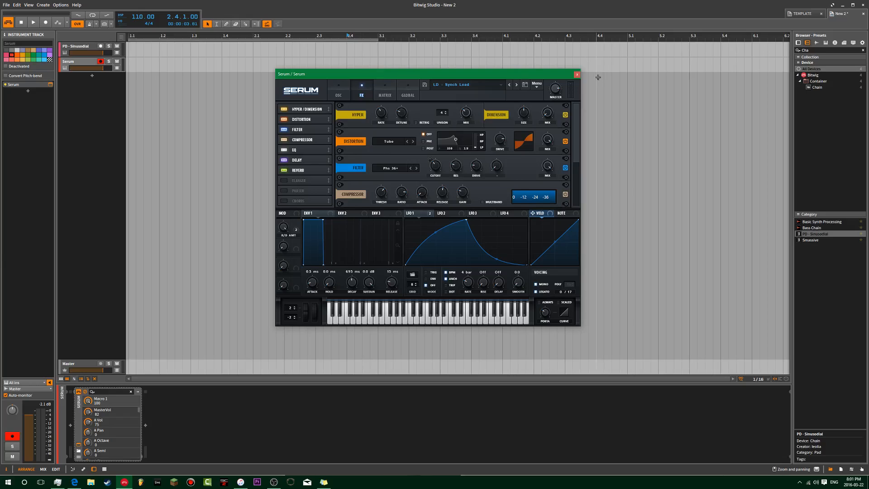
{"action": "left_click", "coordinate": [577, 74]}
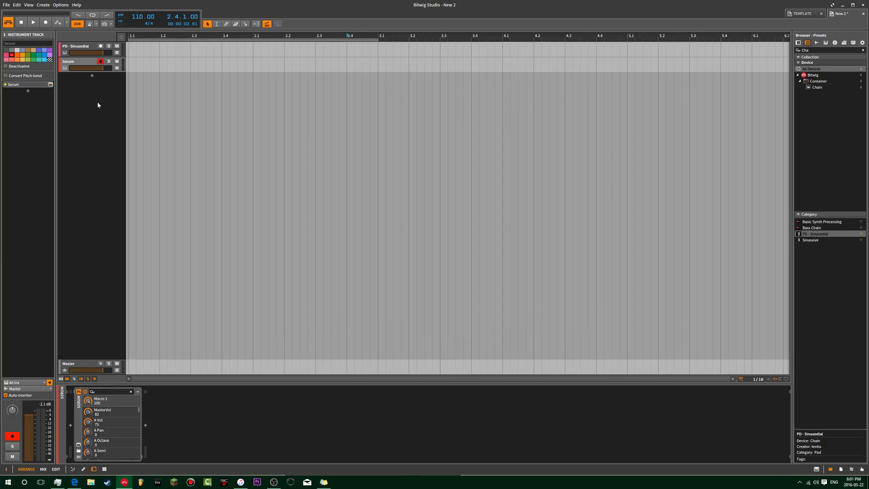
Step: Rename the first two macros of the PD - Sinusodial track's Chain to Delay and Reverb
{"action": "left_click", "coordinate": [84, 49]}
{"action": "left_click_drag", "start_coordinate": [91, 425], "coordinate": [91, 380]}
{"action": "left_click_drag", "start_coordinate": [92, 412], "coordinate": [92, 426]}
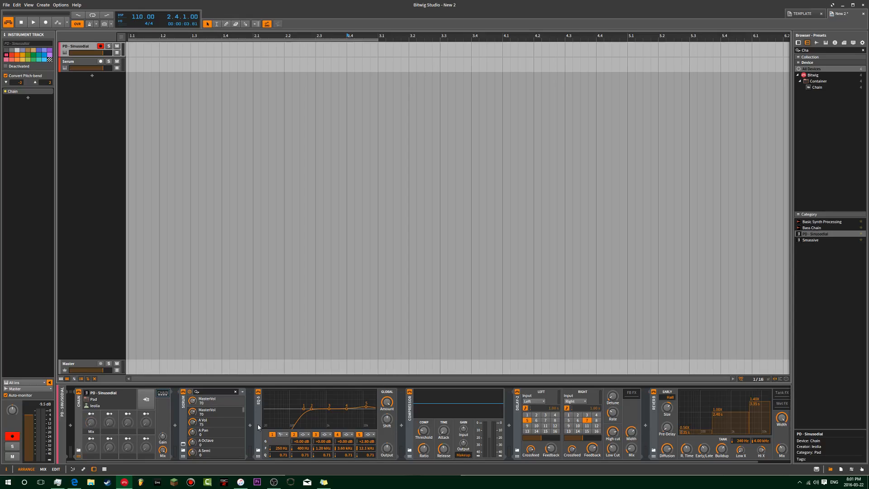
{"action": "double_click", "coordinate": [90, 431]}
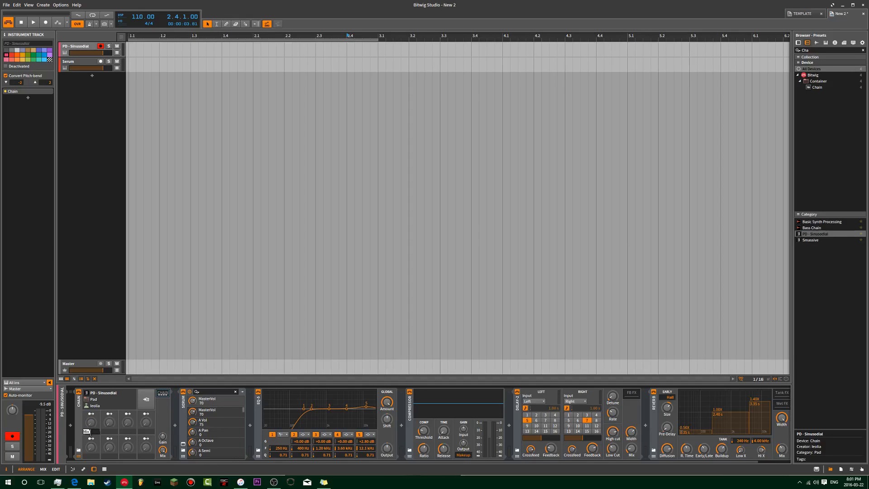
{"action": "key", "text": "Return"}
{"action": "left_click", "coordinate": [100, 435]}
{"action": "double_click", "coordinate": [109, 431]}
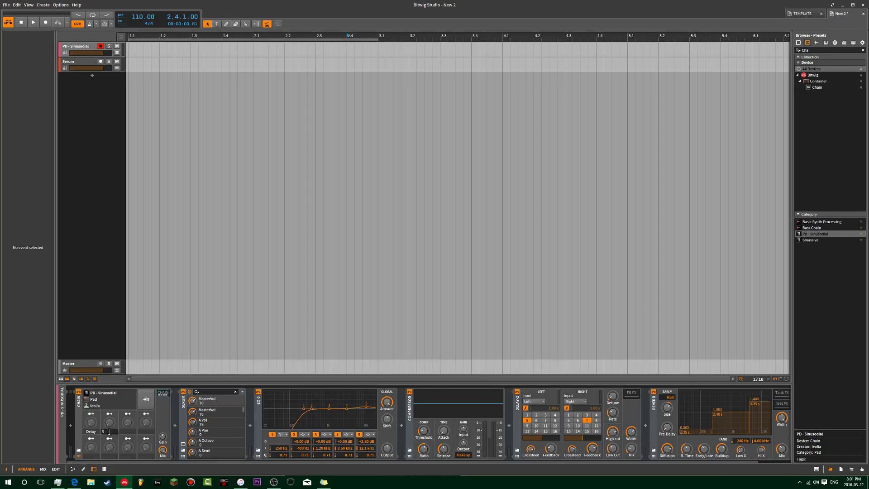
{"action": "key", "text": "Return"}
Step: Map the Delay macro to Delay-2's Mix with a modulation amount of +0.18, and sweep the macro
{"action": "left_click", "coordinate": [90, 413]}
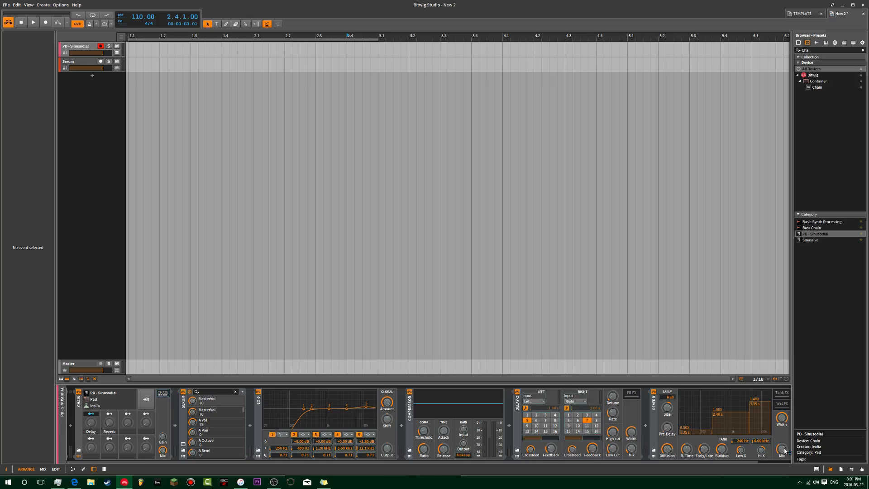
{"action": "left_click", "coordinate": [93, 414]}
{"action": "left_click_drag", "start_coordinate": [632, 450], "coordinate": [632, 449]}
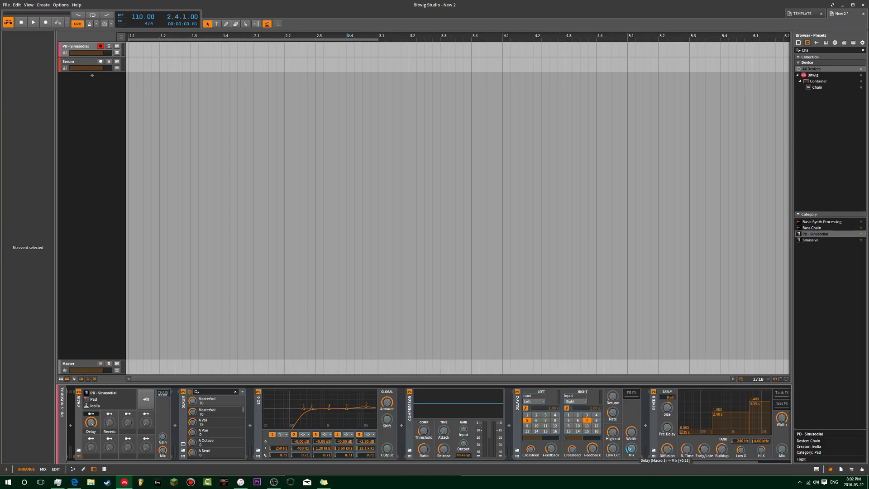
{"action": "left_click_drag", "start_coordinate": [632, 449], "coordinate": [630, 448]}
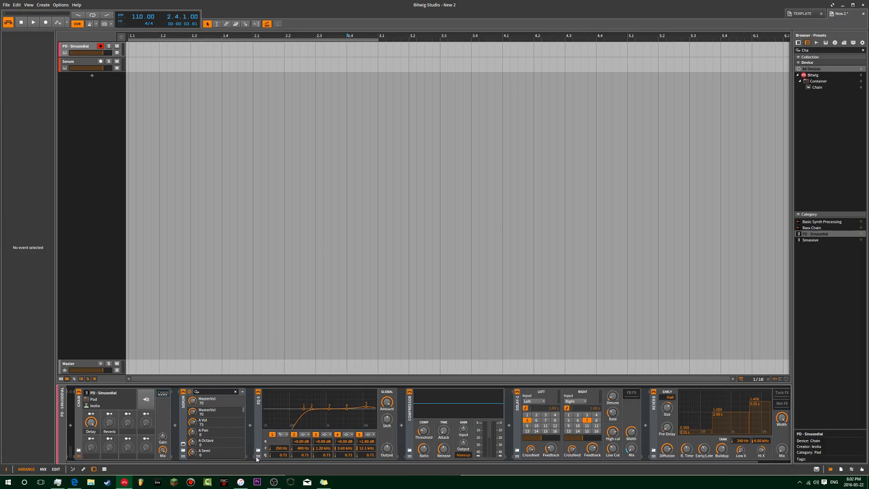
{"action": "left_click_drag", "start_coordinate": [91, 422], "coordinate": [92, 405]}
Step: Add an automation lane for the Delay macro and show it under the PD - Sinusodial track
{"action": "right_click", "coordinate": [92, 427]}
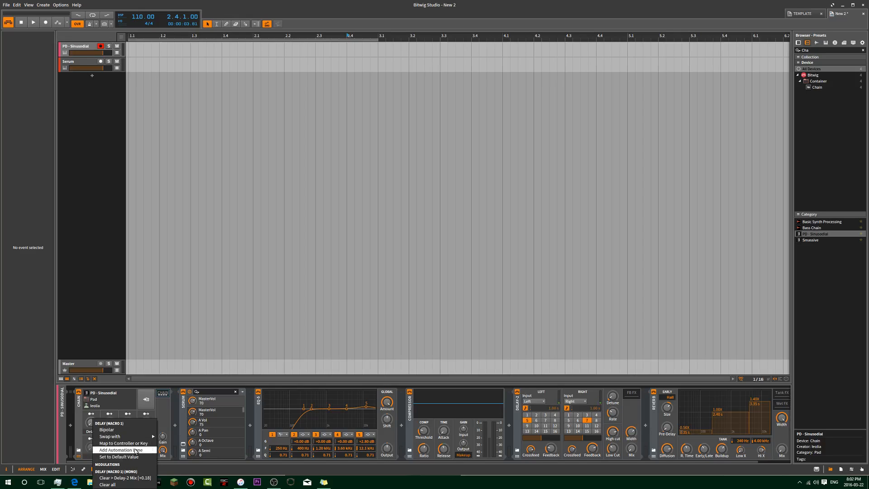
{"action": "left_click", "coordinate": [121, 449]}
{"action": "left_click", "coordinate": [119, 53]}
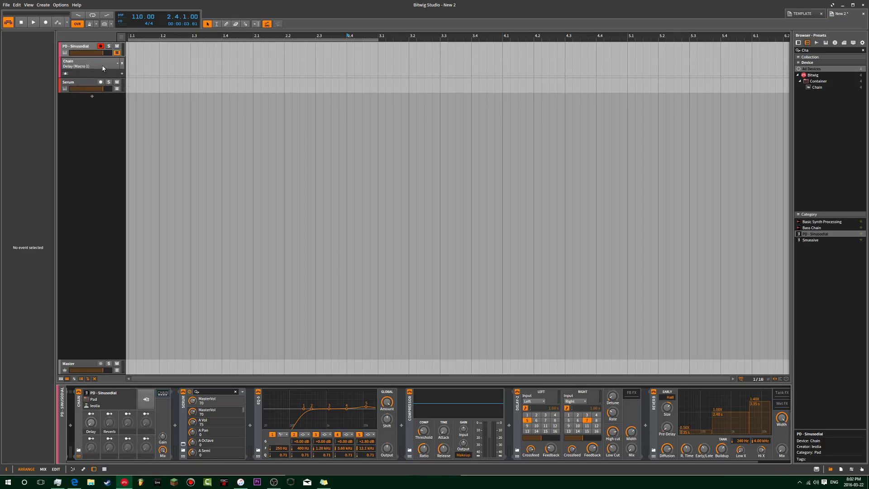
Step: Place trial automation points in the Delay macro's lane and delete them
{"action": "left_click", "coordinate": [158, 74]}
{"action": "left_click_drag", "start_coordinate": [175, 78], "coordinate": [139, 105]}
{"action": "left_click_drag", "start_coordinate": [199, 80], "coordinate": [186, 60]}
{"action": "double_click", "coordinate": [191, 65]}
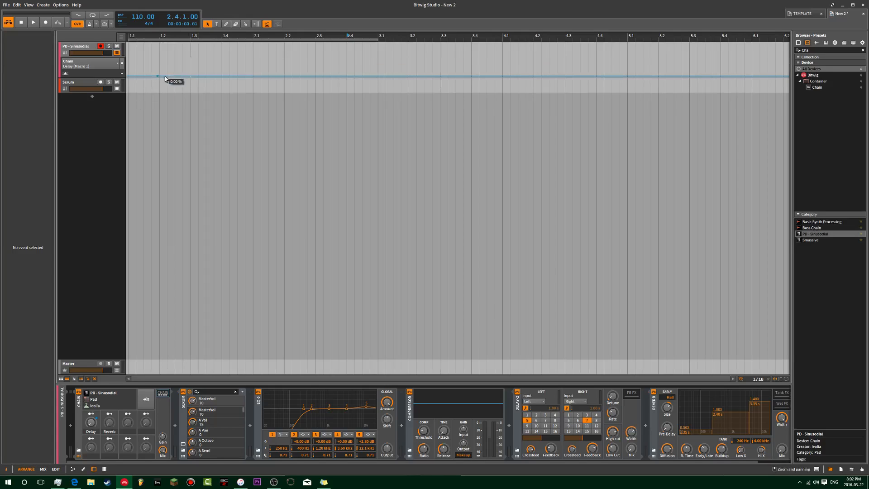
{"action": "double_click", "coordinate": [158, 76]}
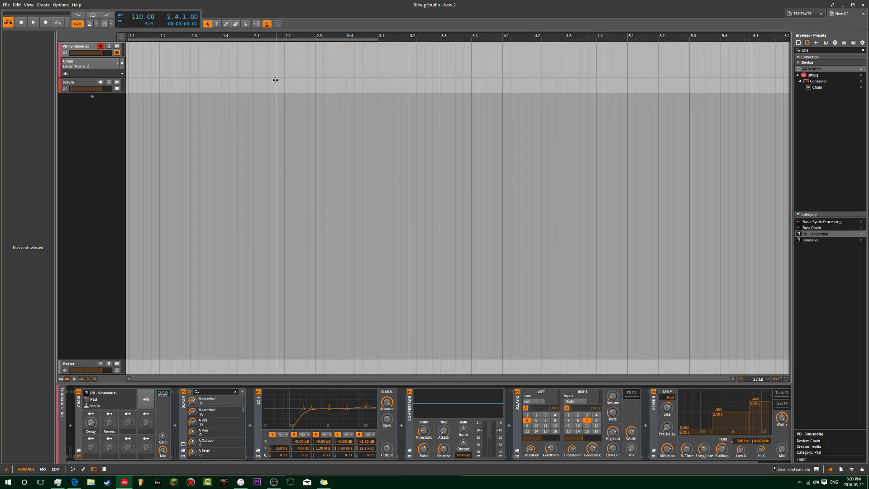
Step: Map the Reverb macro to the Reverb device's Mix with a modulation amount of +0.42, and check the macro's options
{"action": "left_click", "coordinate": [109, 413]}
{"action": "left_click", "coordinate": [782, 453]}
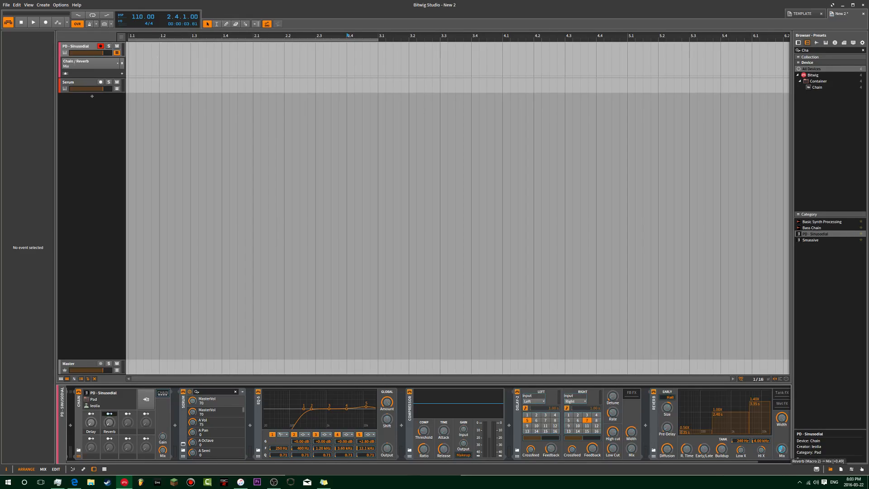
{"action": "left_click", "coordinate": [110, 414]}
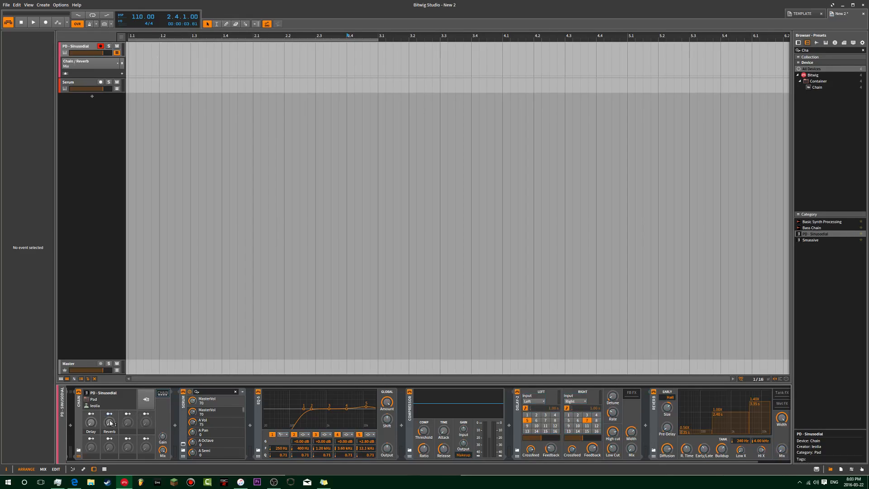
{"action": "left_click", "coordinate": [110, 413]}
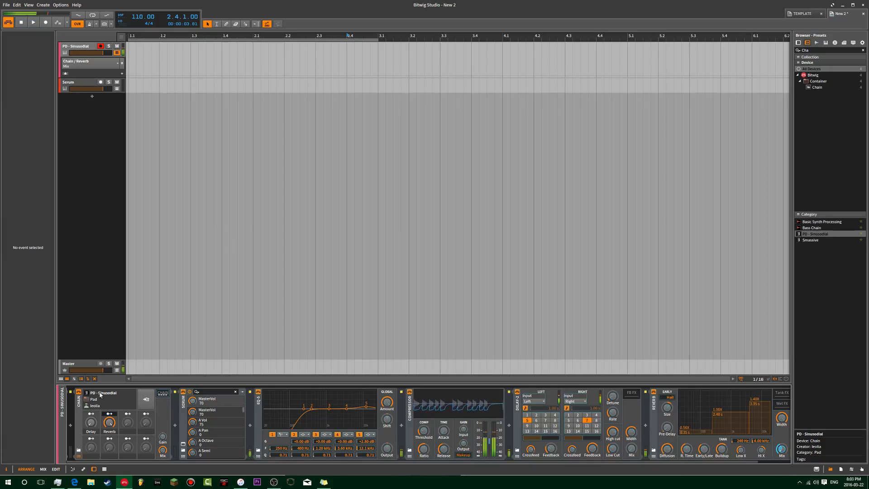
{"action": "left_click", "coordinate": [110, 413]}
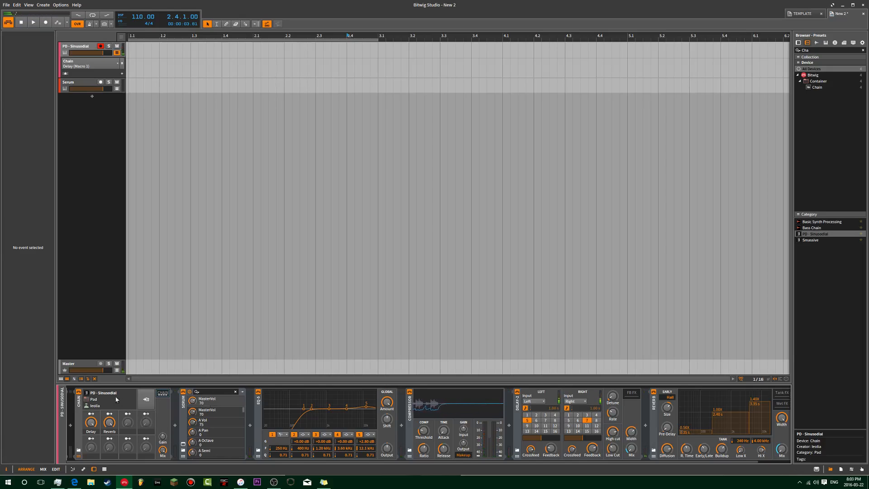
{"action": "right_click", "coordinate": [112, 426]}
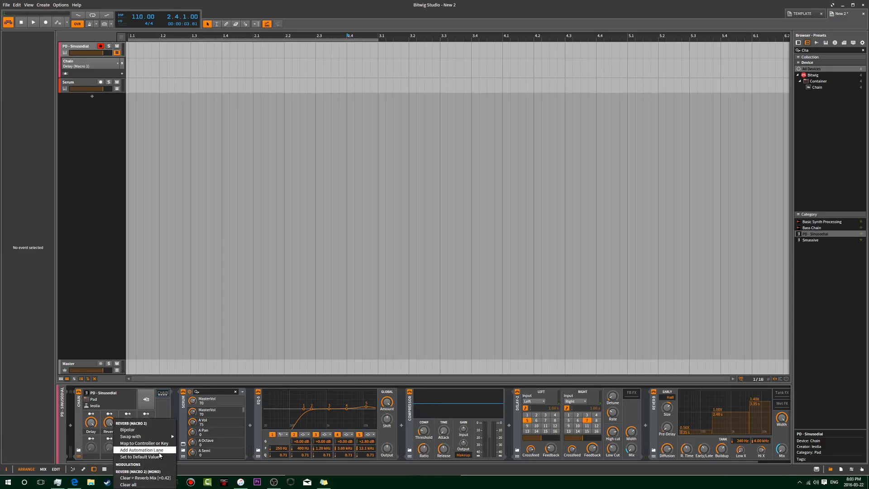
{"action": "key", "text": "Escape"}
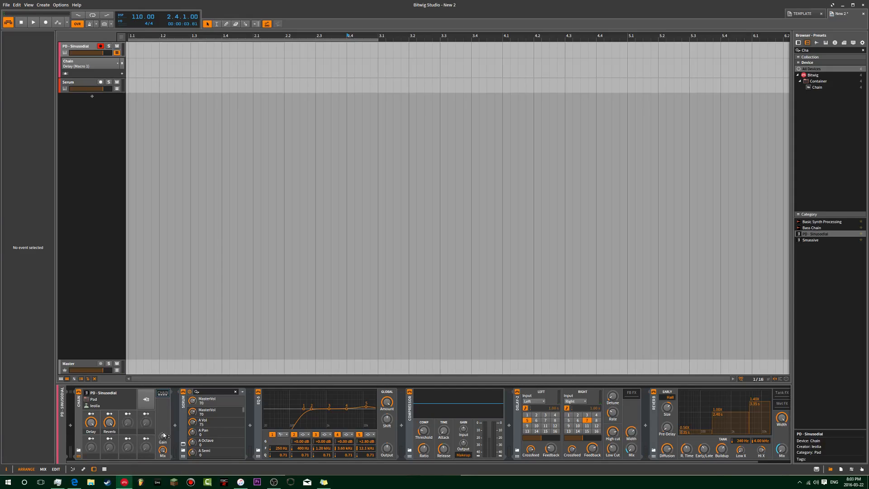
Step: Sweep the Reverb macro up and down through its range, and set the Reverb device's Mix to 50%
{"action": "left_click", "coordinate": [110, 422]}
{"action": "left_click_drag", "start_coordinate": [109, 422], "coordinate": [109, 441]}
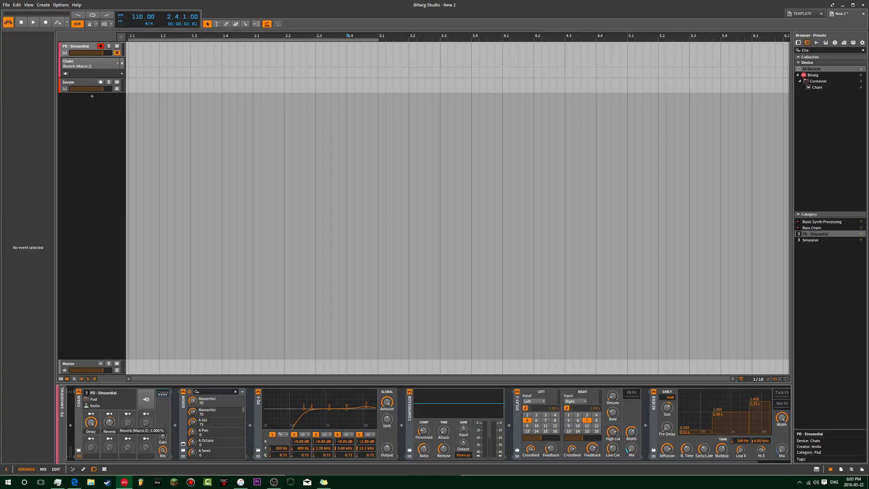
{"action": "left_click_drag", "start_coordinate": [110, 422], "coordinate": [110, 362]}
{"action": "left_click_drag", "start_coordinate": [111, 422], "coordinate": [111, 462]}
{"action": "left_click_drag", "start_coordinate": [115, 425], "coordinate": [115, 387]}
{"action": "left_click", "coordinate": [781, 448]}
{"action": "left_click_drag", "start_coordinate": [782, 448], "coordinate": [782, 444]}
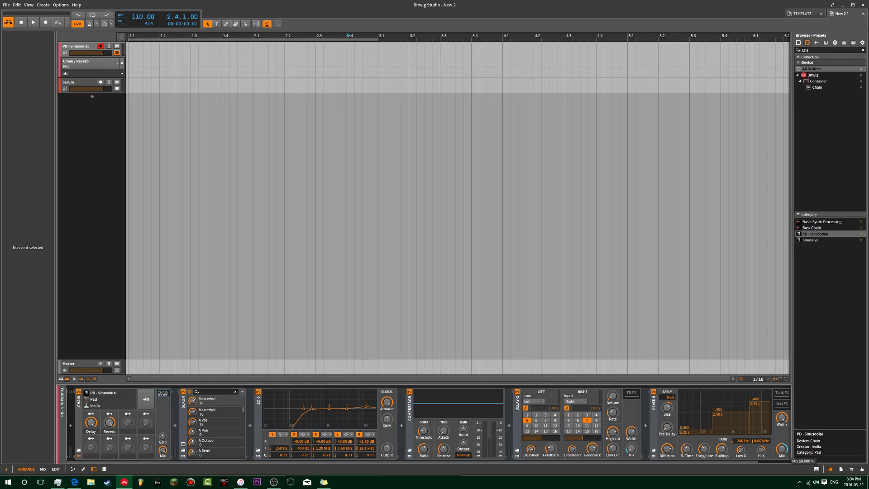
Step: Turn the Reverb macro to -100% and turn the Delay macro down
{"action": "left_click", "coordinate": [109, 421]}
{"action": "mouse_move", "coordinate": [109, 422]}
{"action": "left_mouse_down"}
{"action": "mouse_move", "coordinate": [109, 430]}
{"action": "mouse_move", "coordinate": [109, 413]}
{"action": "left_mouse_up"}
{"action": "left_click", "coordinate": [781, 449]}
{"action": "left_click", "coordinate": [112, 425]}
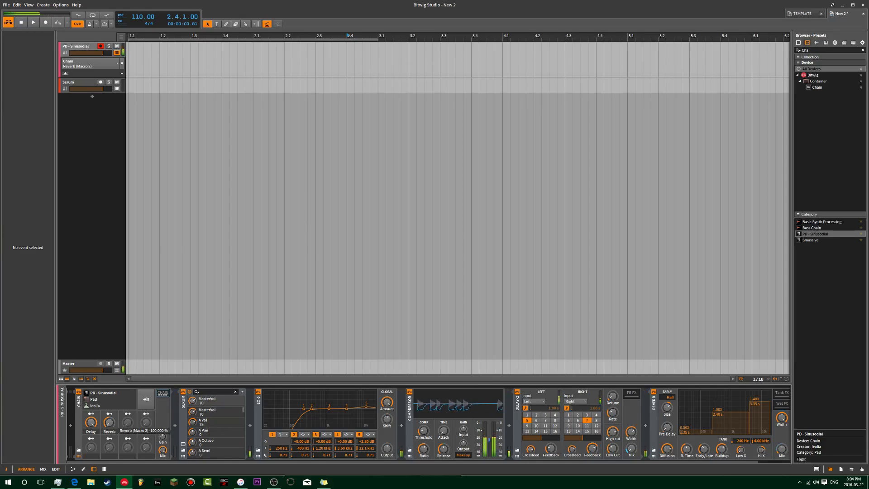
{"action": "left_click", "coordinate": [93, 423]}
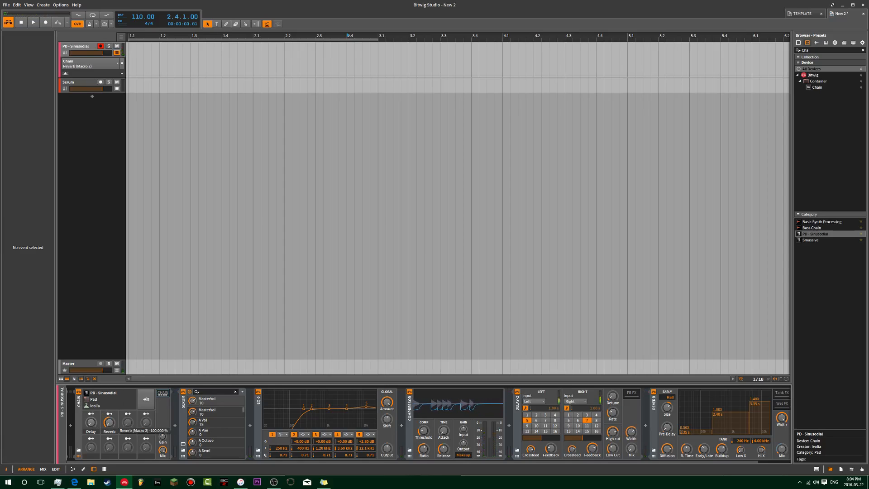
Step: Swap the Reverb macro with Macro 3, and swap it back with Macro 2
{"action": "right_click", "coordinate": [109, 422]}
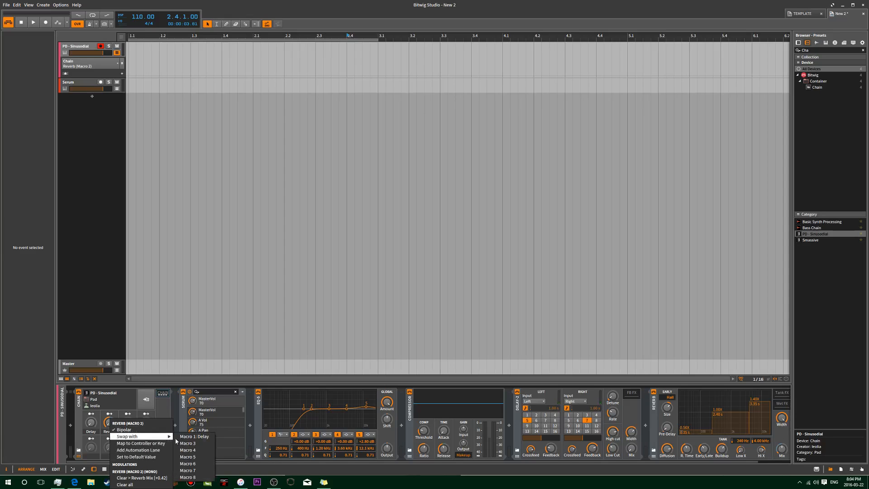
{"action": "left_click", "coordinate": [196, 445]}
{"action": "right_click", "coordinate": [126, 423]}
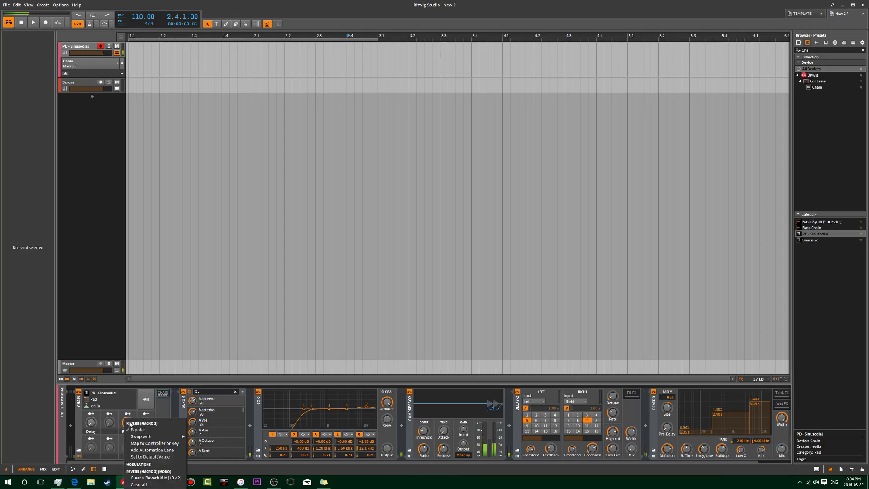
{"action": "mouse_move", "coordinate": [159, 438]}
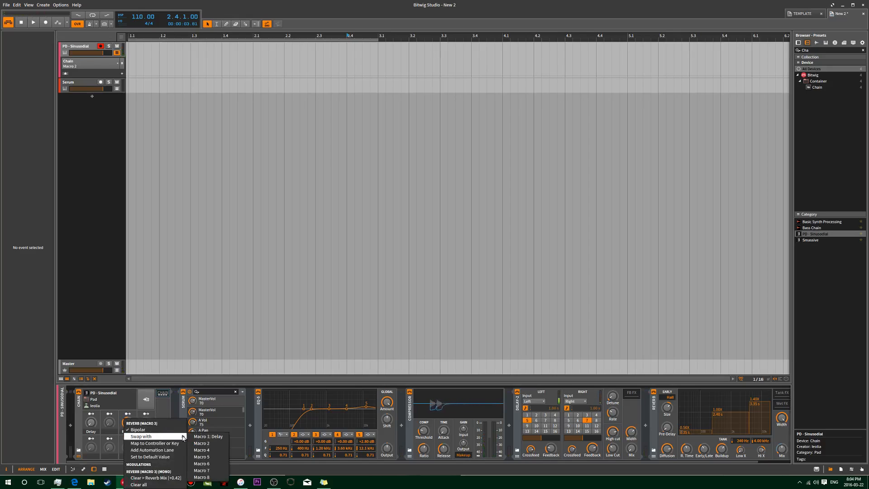
{"action": "left_click", "coordinate": [203, 443]}
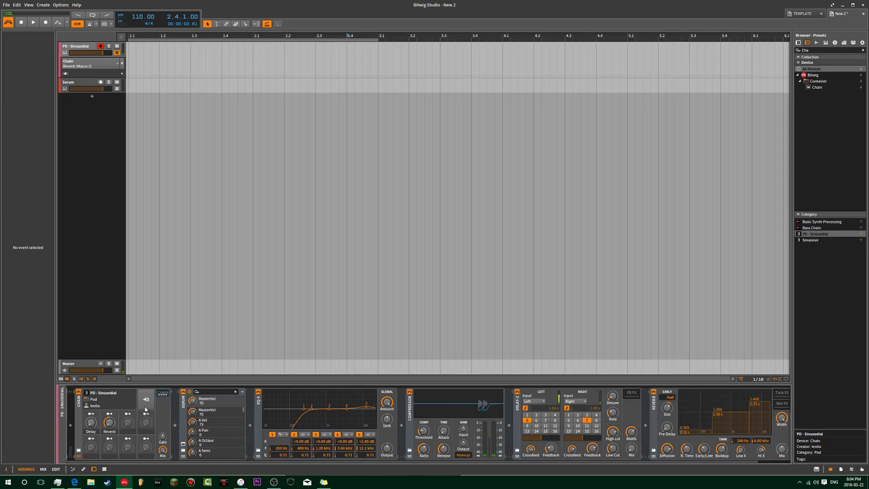
Step: Turn off bipolar mode for the Reverb macro and open the chain's preset-saving dialog
{"action": "right_click", "coordinate": [110, 425]}
{"action": "left_click", "coordinate": [138, 430]}
{"action": "left_click", "coordinate": [145, 400]}
Step: Browse the Chain presets for hotswapping, compare the Pad and Unknown categories in a widened browser, and leave without swapping
{"action": "left_click", "coordinate": [79, 451]}
{"action": "left_click", "coordinate": [78, 452]}
{"action": "left_click", "coordinate": [79, 451]}
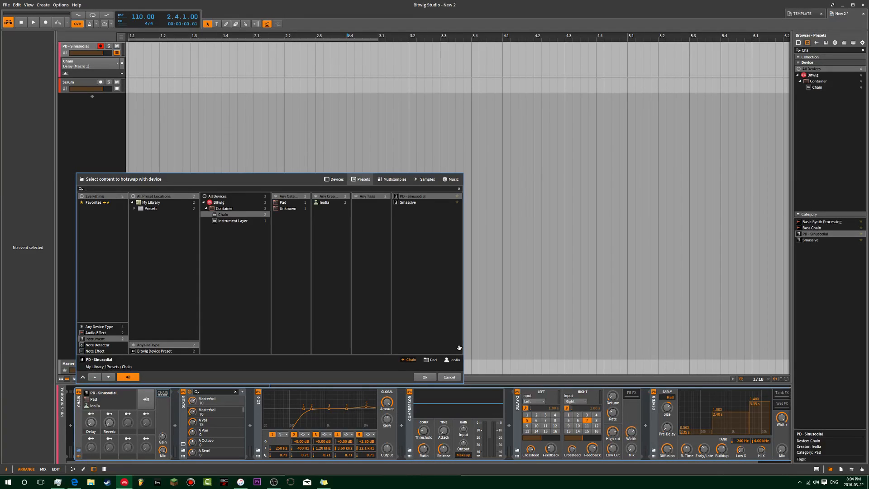
{"action": "left_click", "coordinate": [431, 360]}
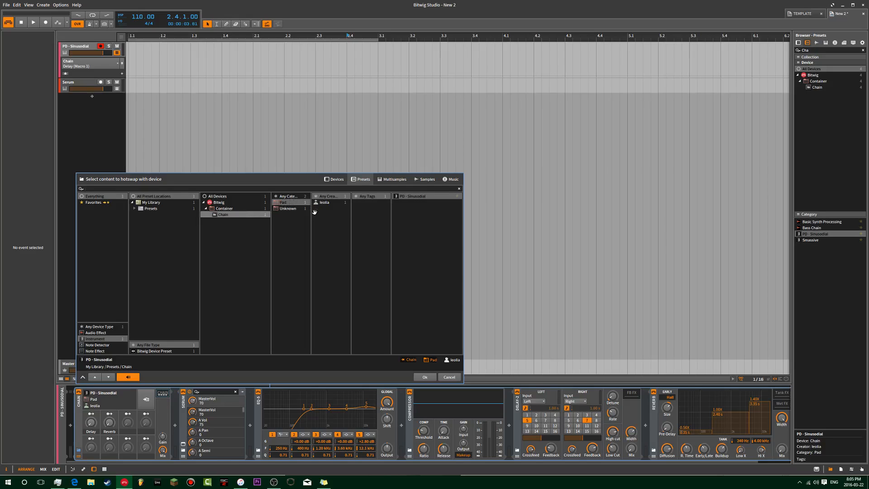
{"action": "left_click_drag", "start_coordinate": [321, 214], "coordinate": [322, 205]}
{"action": "left_click_drag", "start_coordinate": [464, 224], "coordinate": [552, 244]}
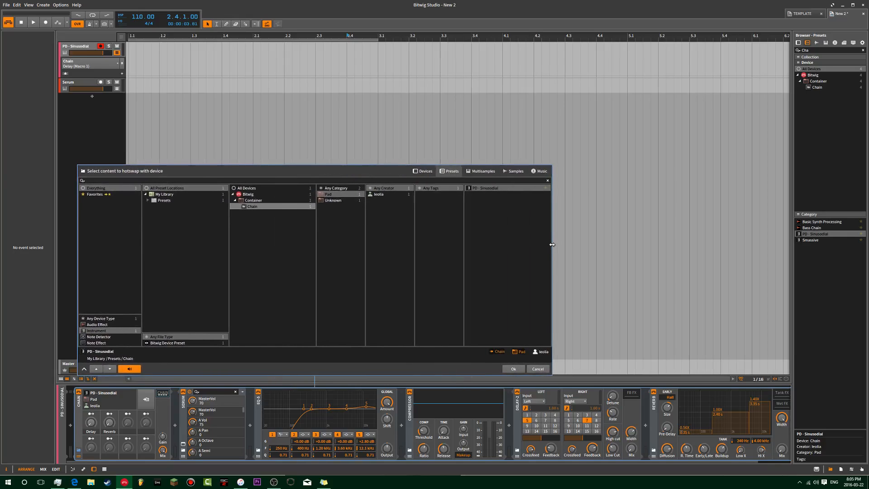
{"action": "left_click", "coordinate": [338, 200]}
{"action": "left_click", "coordinate": [338, 194]}
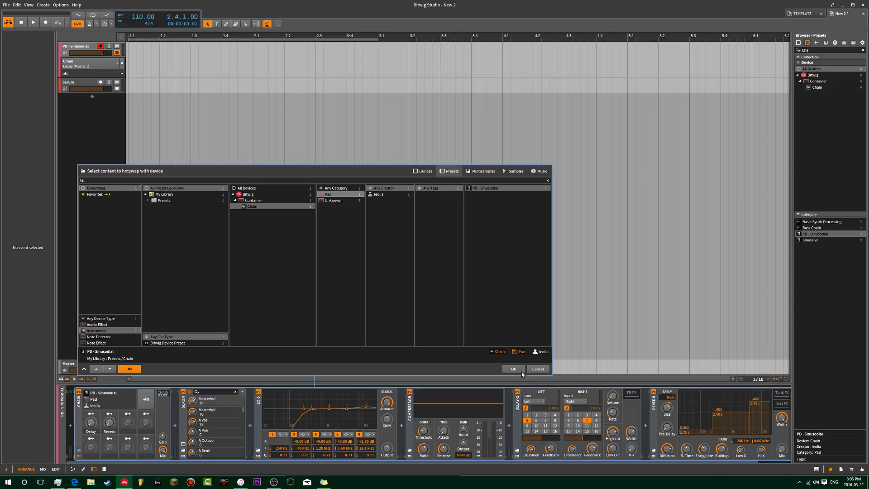
{"action": "left_click", "coordinate": [544, 369]}
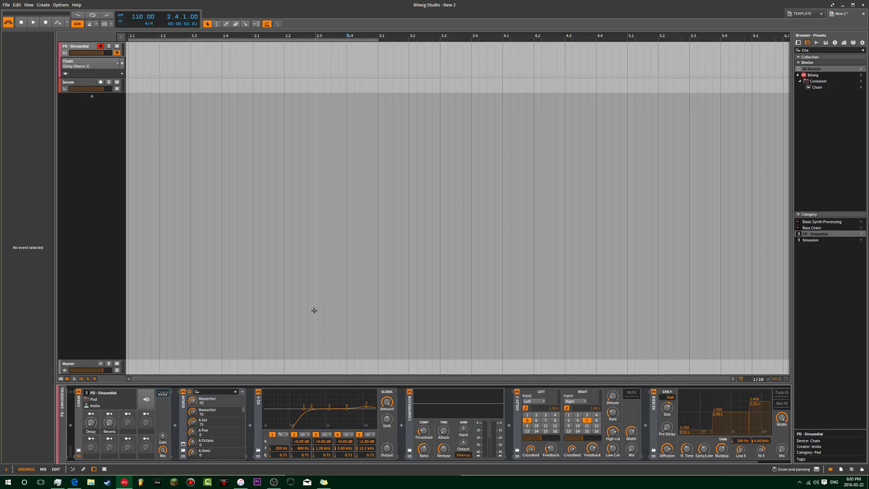
Step: Add a new instrument track and load the Smassive chain preset onto it
{"action": "double_click", "coordinate": [74, 108]}
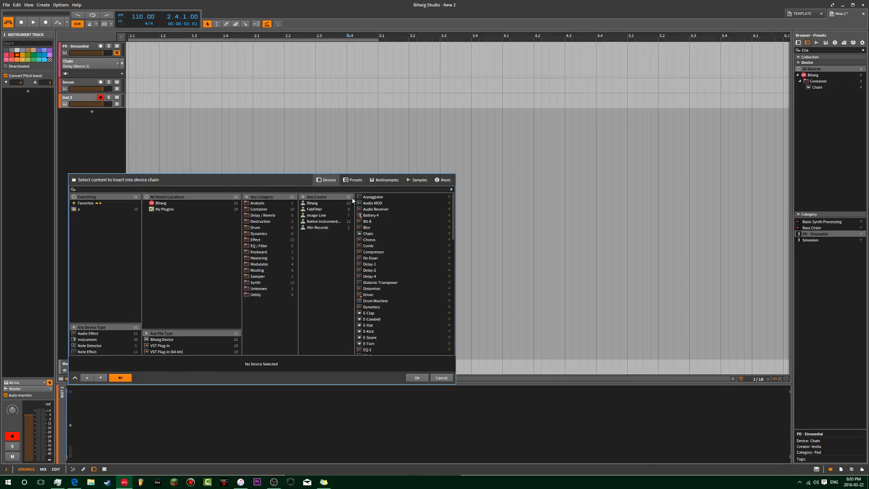
{"action": "left_click", "coordinate": [347, 181]}
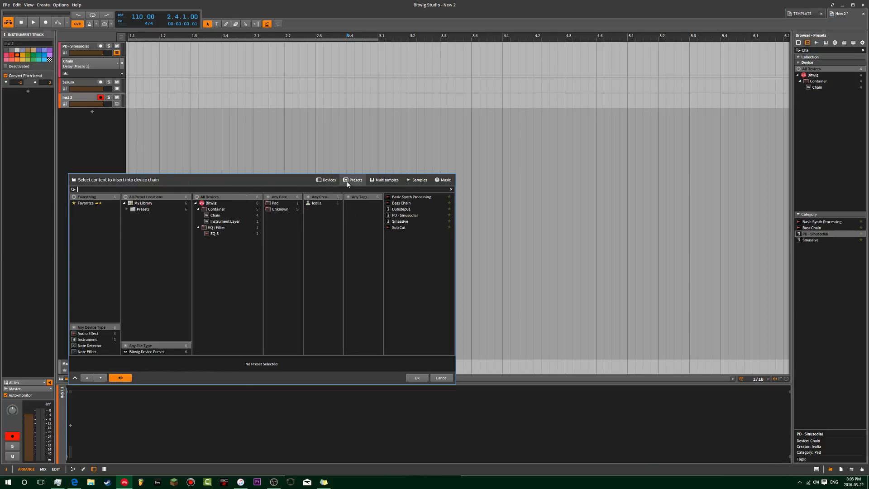
{"action": "left_click", "coordinate": [407, 221]}
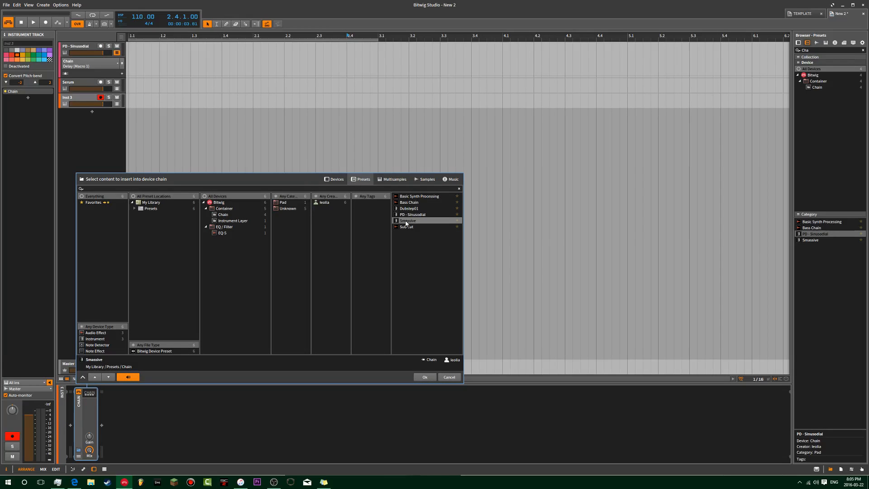
{"action": "left_click", "coordinate": [424, 378]}
{"action": "left_click", "coordinate": [96, 392]}
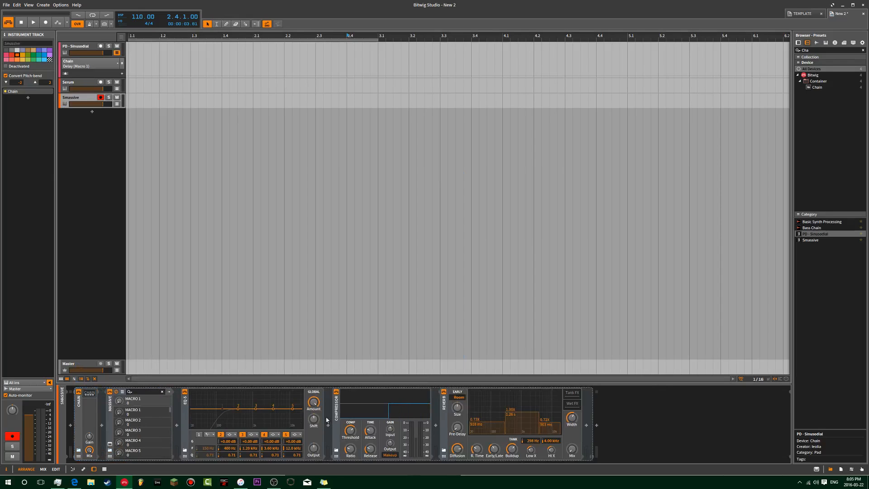
Step: Examine the Massive, EQ-5, Compressor and Reverb devices inside the Smassive chain
{"action": "left_click", "coordinate": [111, 407]}
{"action": "left_click", "coordinate": [184, 406]}
{"action": "left_click", "coordinate": [340, 404]}
{"action": "left_click", "coordinate": [447, 399]}
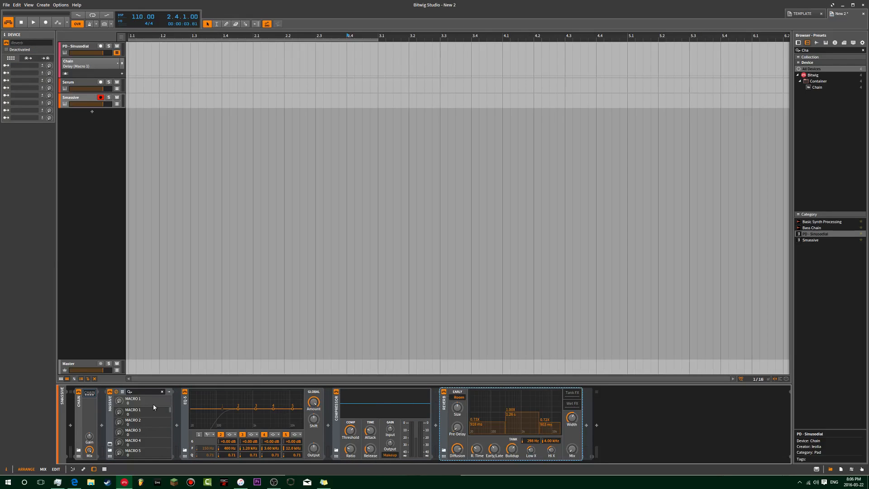
{"action": "left_click", "coordinate": [109, 413]}
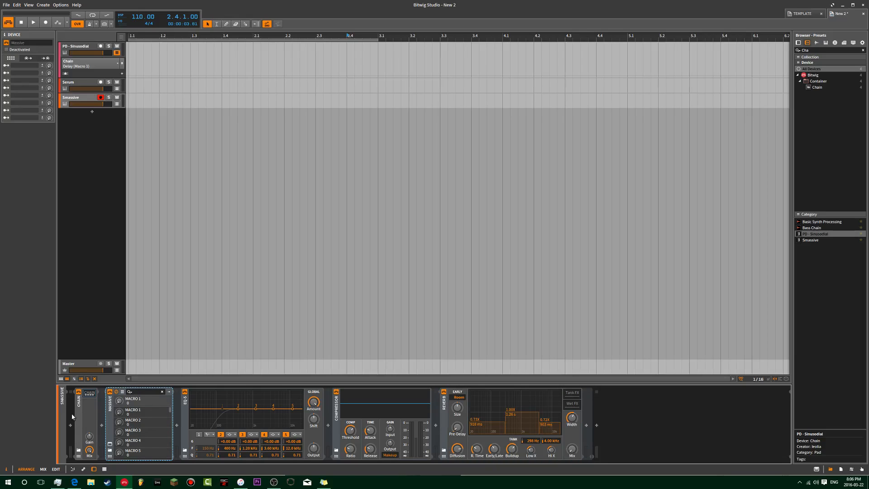
Step: Show the Smassive chain's macro controls, and open its preset-saving dialog and cancel it
{"action": "left_click", "coordinate": [79, 458]}
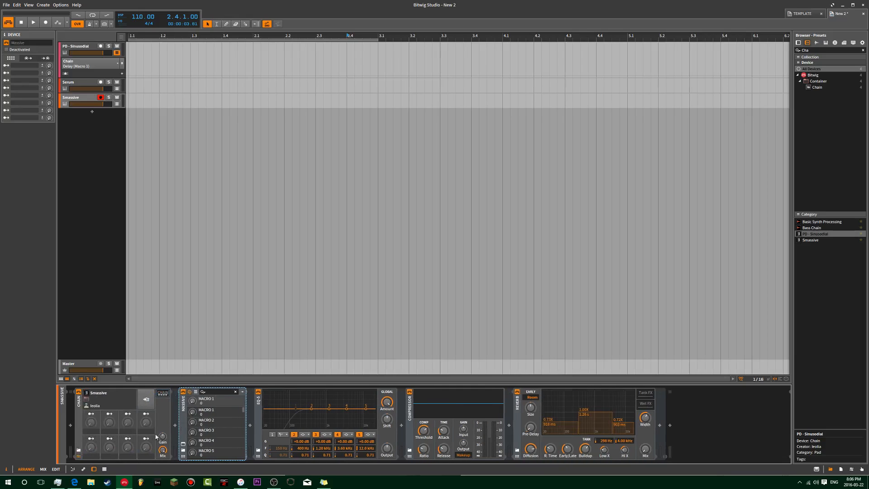
{"action": "left_click", "coordinate": [145, 403]}
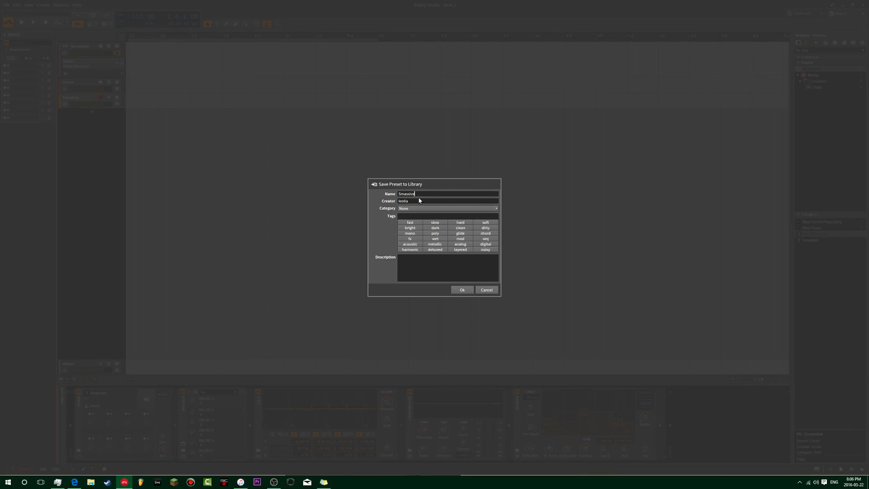
{"action": "left_click", "coordinate": [487, 290]}
Step: Delete the Smassive track and select the PD - Sinusodial track
{"action": "left_click", "coordinate": [72, 102]}
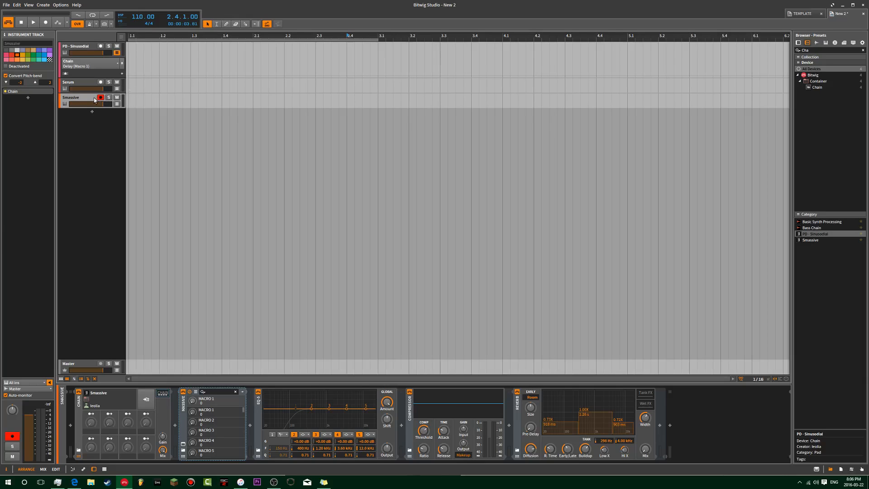
{"action": "key", "text": "Delete"}
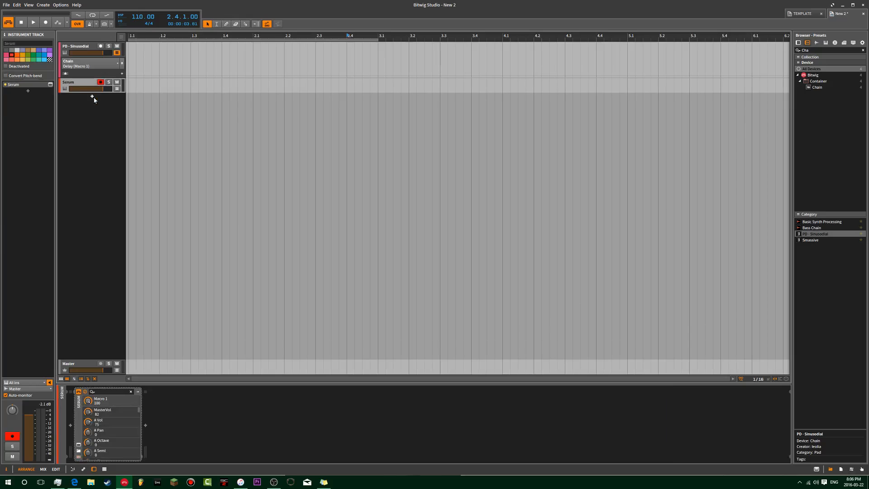
{"action": "left_click", "coordinate": [80, 47]}
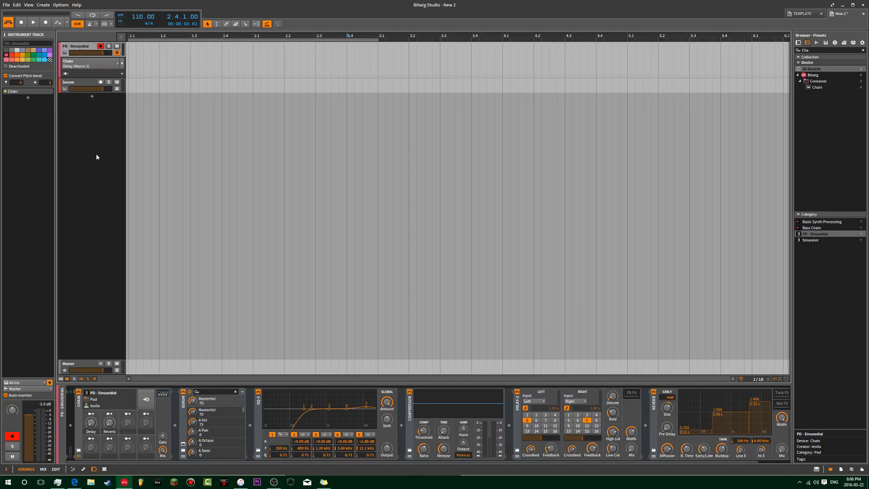
Step: Select the PD - Sinusodial track's Chain device and examine its macro mappings and modulation views in the inspector
{"action": "left_click", "coordinate": [80, 402]}
{"action": "left_click", "coordinate": [79, 402]}
{"action": "left_click_drag", "start_coordinate": [177, 462], "coordinate": [90, 414]}
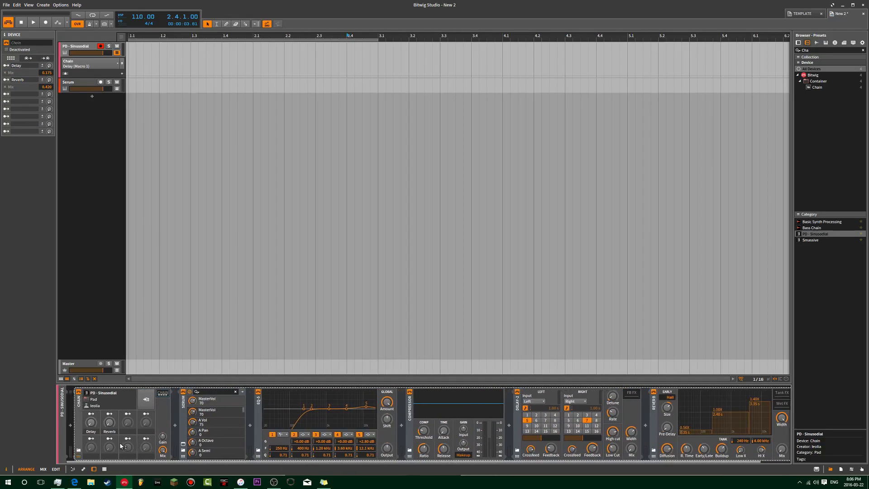
{"action": "left_click", "coordinate": [80, 405]}
{"action": "left_click", "coordinate": [80, 405]}
{"action": "scroll", "coordinate": [143, 462], "scroll_direction": "right", "scroll_amount": 1}
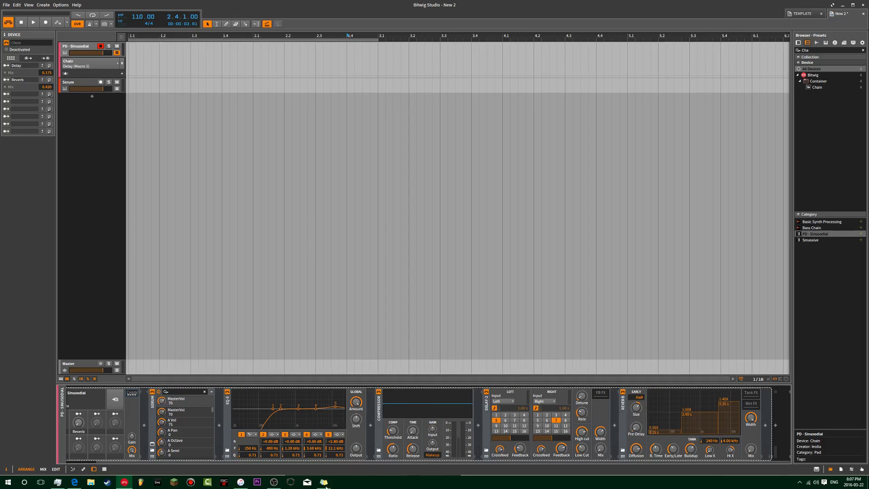
{"action": "scroll", "coordinate": [195, 464], "scroll_direction": "left", "scroll_amount": 1}
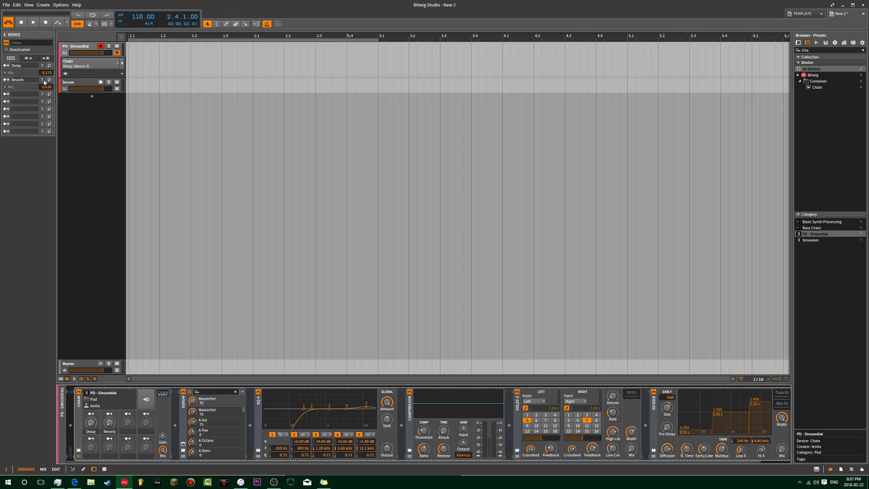
{"action": "left_click", "coordinate": [46, 58]}
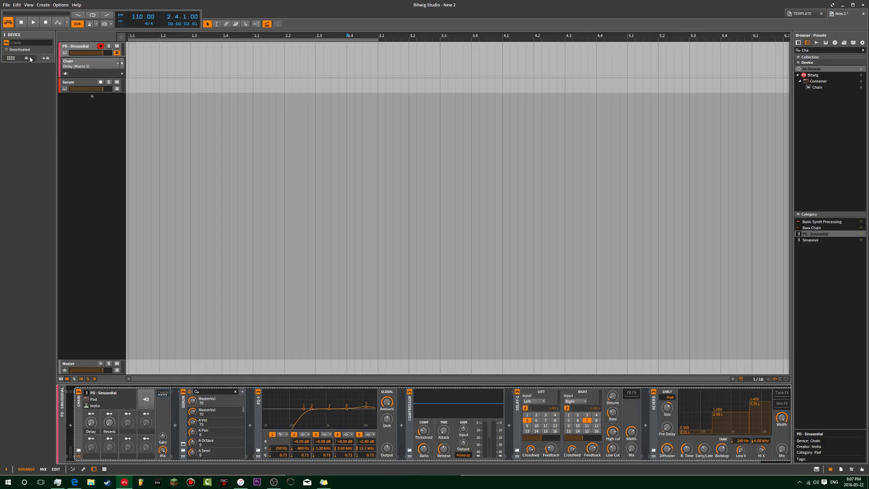
{"action": "left_click", "coordinate": [29, 58]}
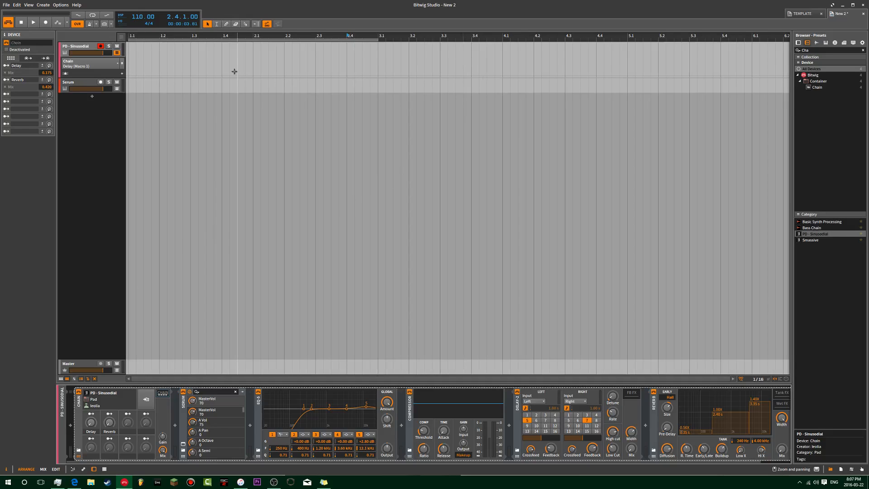
{"action": "left_click_drag", "start_coordinate": [129, 47], "coordinate": [129, 67]}
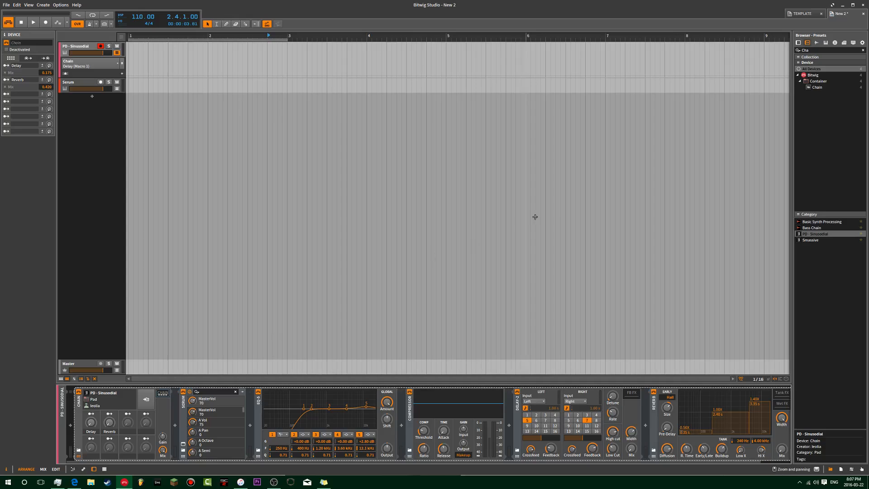
Step: Browse to the bass folder in the personal sample library and preview several Basso Täyttää samples
{"action": "left_click", "coordinate": [817, 42]}
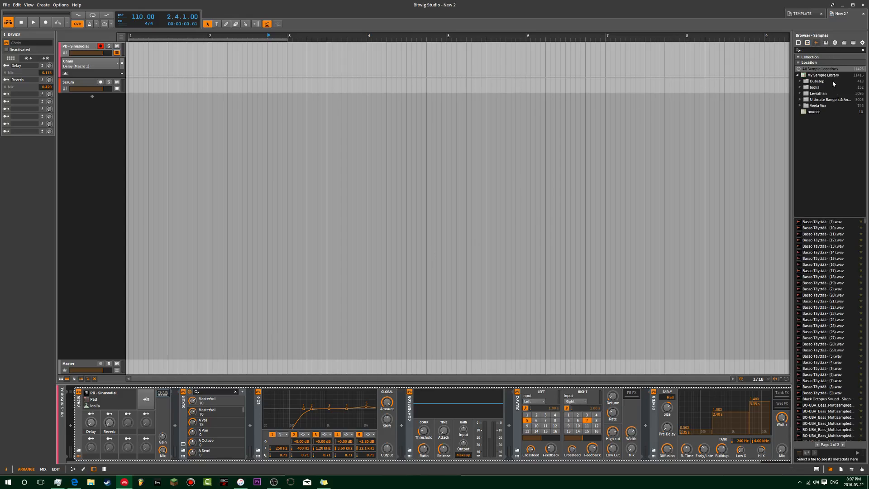
{"action": "left_click", "coordinate": [797, 87]}
{"action": "left_click", "coordinate": [800, 87]}
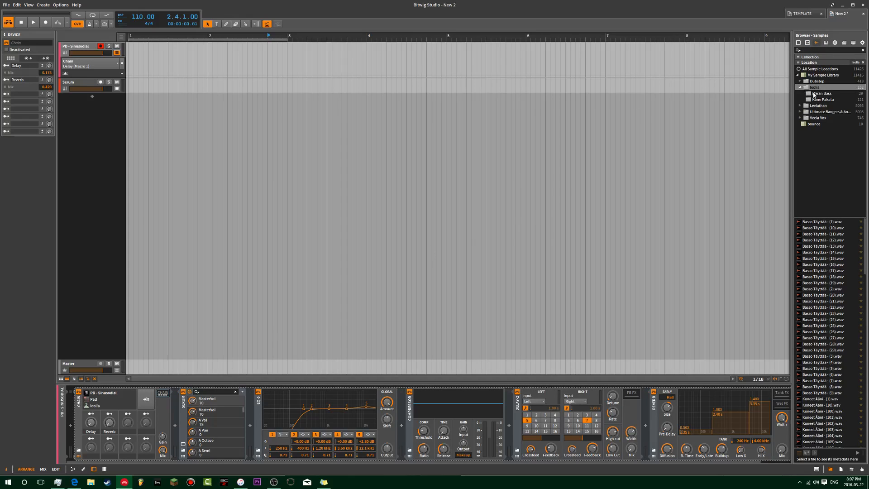
{"action": "left_click", "coordinate": [814, 94]}
{"action": "left_click", "coordinate": [854, 221]}
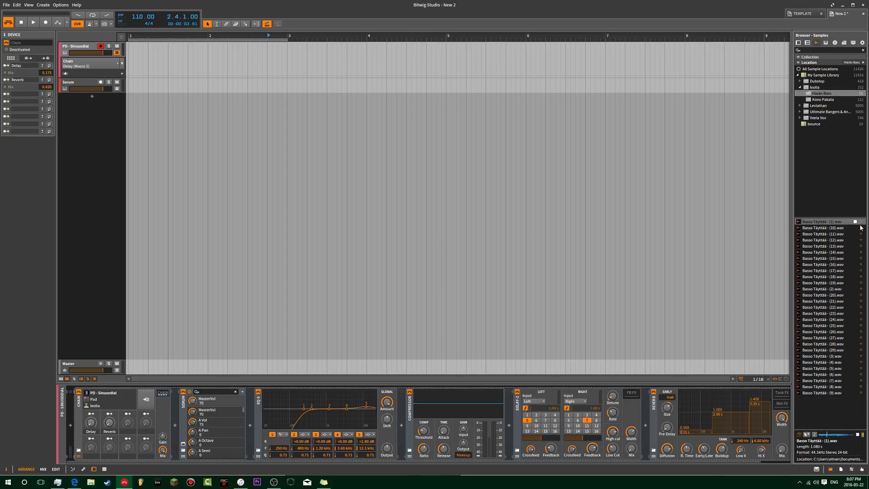
{"action": "left_click", "coordinate": [854, 240]}
{"action": "left_click", "coordinate": [856, 258]}
{"action": "left_click", "coordinate": [856, 289]}
{"action": "left_click", "coordinate": [856, 307]}
{"action": "left_click", "coordinate": [856, 325]}
{"action": "left_click", "coordinate": [855, 349]}
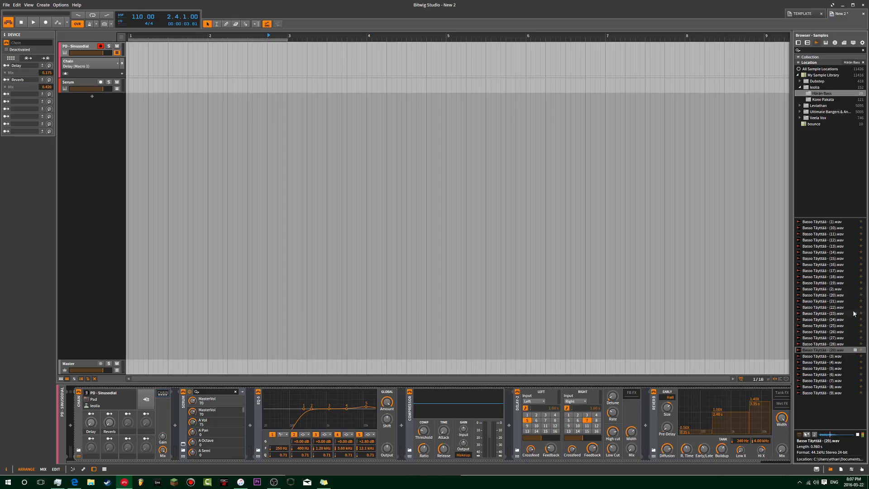
Step: Open the Kone Pakata sample folder and preview several Koneet Ääni samples
{"action": "left_click", "coordinate": [838, 99]}
{"action": "left_click", "coordinate": [856, 307]}
{"action": "left_click", "coordinate": [855, 289]}
{"action": "left_click", "coordinate": [855, 264]}
{"action": "left_click", "coordinate": [855, 301]}
{"action": "left_click", "coordinate": [854, 343]}
{"action": "left_click", "coordinate": [853, 356]}
{"action": "left_click", "coordinate": [853, 234]}
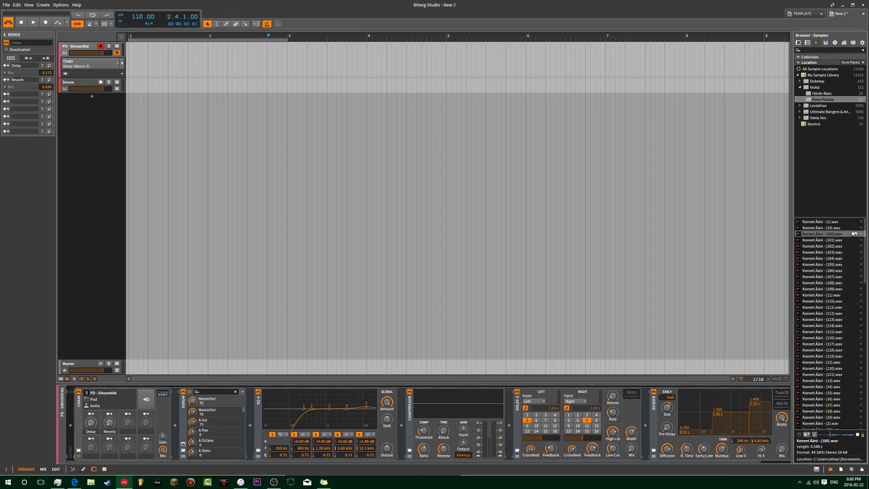
Step: Preview further Koneet Ääni samples in the Kone Pakata folder, including numbers 44 and 46
{"action": "left_click", "coordinate": [844, 296]}
{"action": "scroll", "coordinate": [845, 299], "scroll_direction": "down", "scroll_amount": 10}
{"action": "left_click", "coordinate": [855, 313]}
{"action": "left_click", "coordinate": [855, 343]}
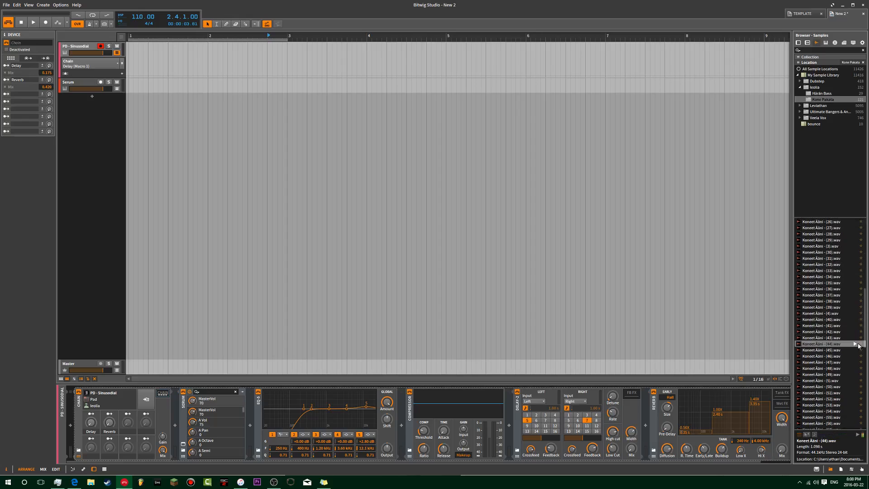
{"action": "left_click", "coordinate": [855, 356]}
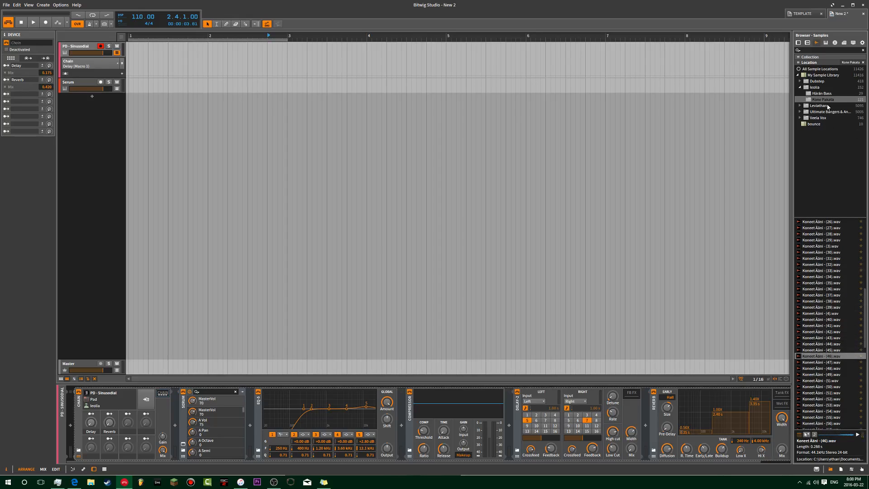
Step: Select the creator's personal folder in My Sample Library and collapse its subfolders
{"action": "left_click", "coordinate": [813, 87]}
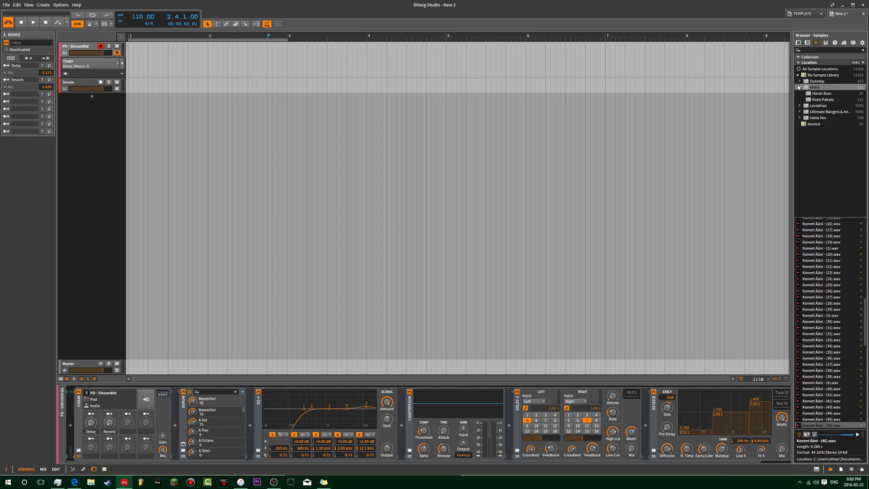
{"action": "left_click", "coordinate": [816, 93]}
{"action": "left_click", "coordinate": [819, 99]}
{"action": "left_click", "coordinate": [800, 87]}
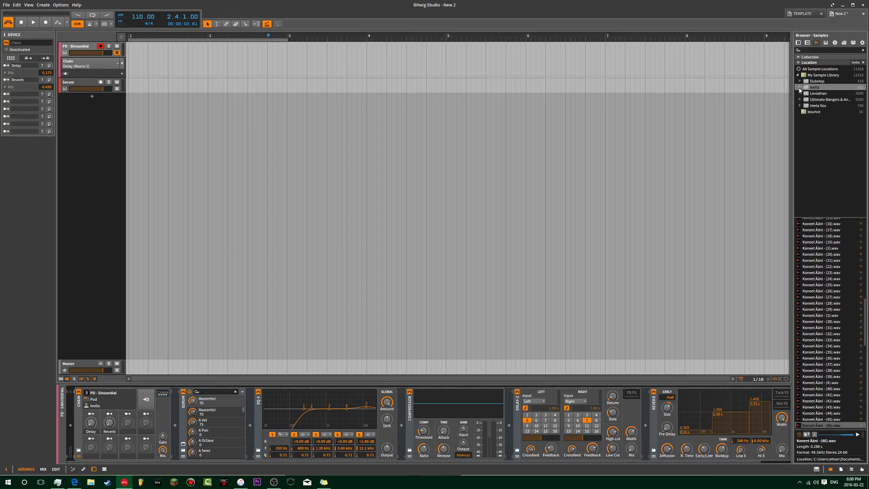
Step: View the TEMPLATE project briefly, return to New 2 and select the Chain device
{"action": "left_click", "coordinate": [801, 13]}
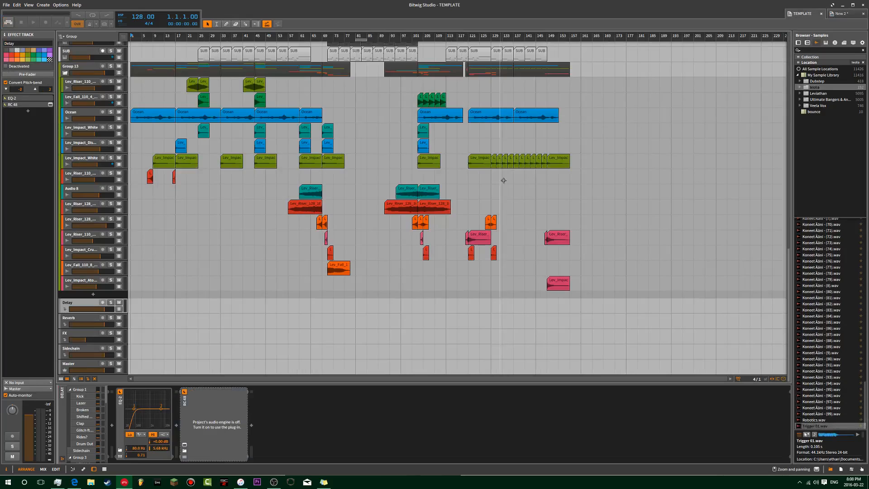
{"action": "left_click", "coordinate": [838, 14]}
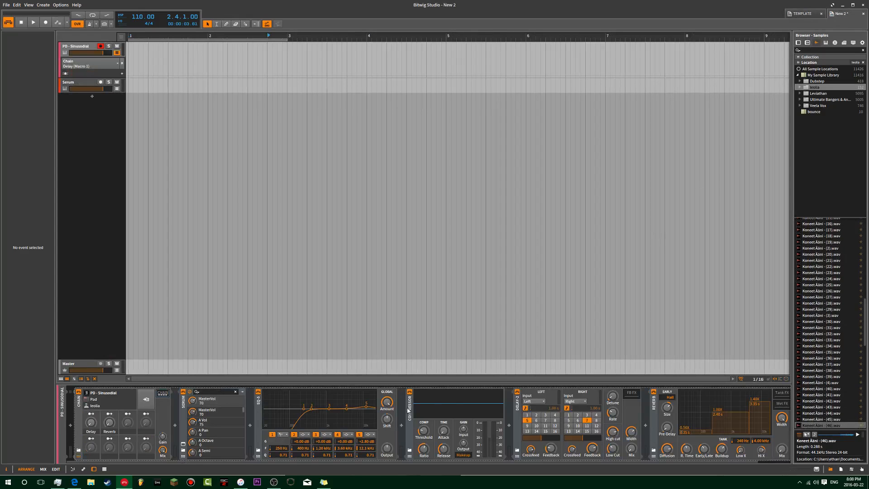
{"action": "left_click", "coordinate": [76, 406]}
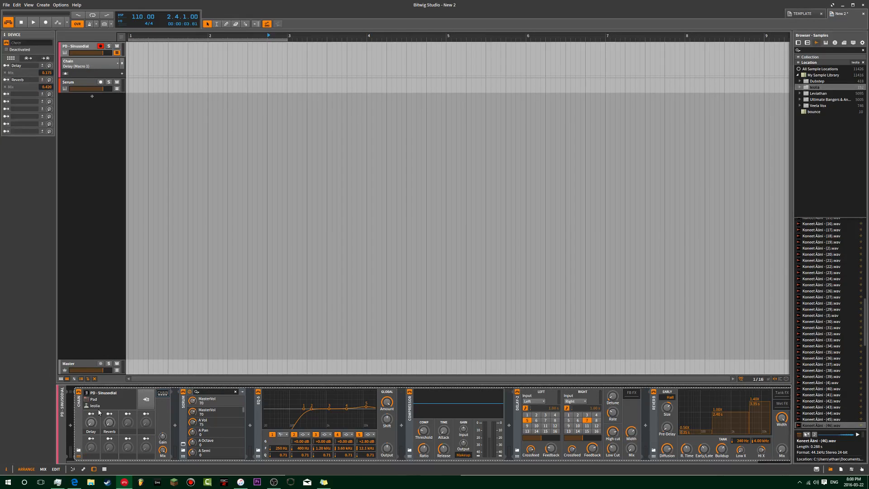
{"action": "left_click_drag", "start_coordinate": [158, 463], "coordinate": [130, 455]}
Step: Check which plug-ins the project uses and return to the sample browser
{"action": "left_click", "coordinate": [840, 471]}
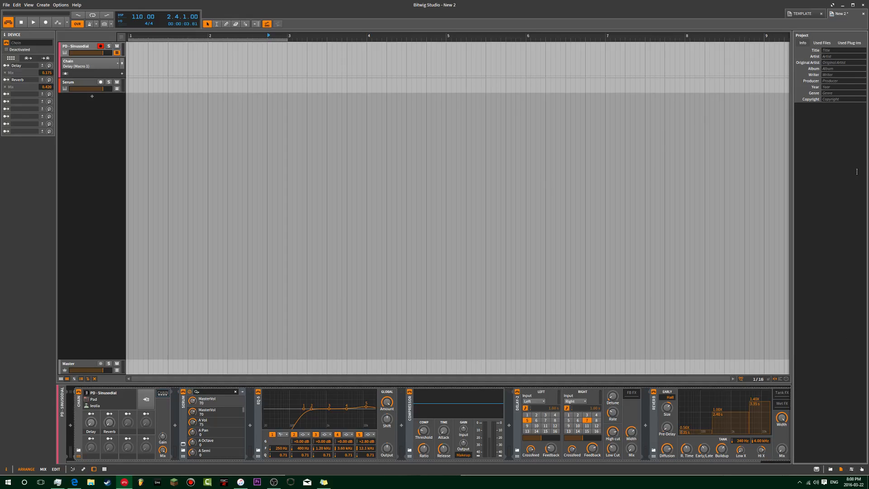
{"action": "left_click", "coordinate": [850, 43]}
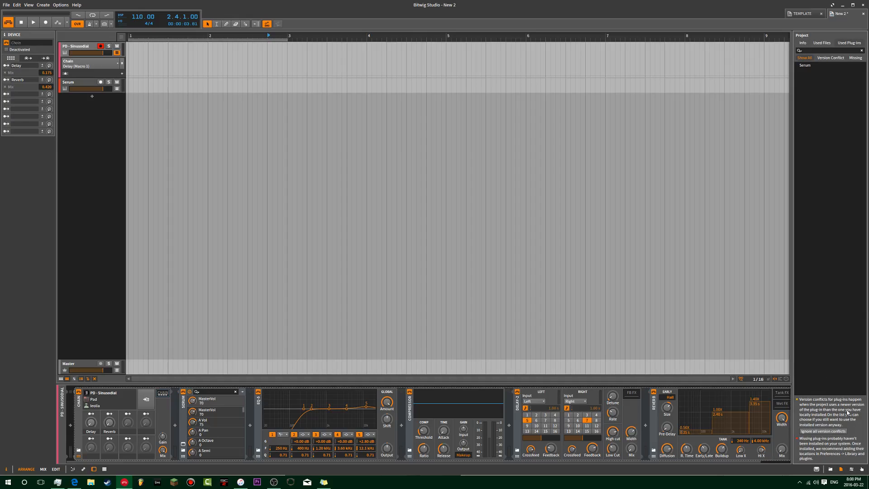
{"action": "left_click", "coordinate": [831, 469]}
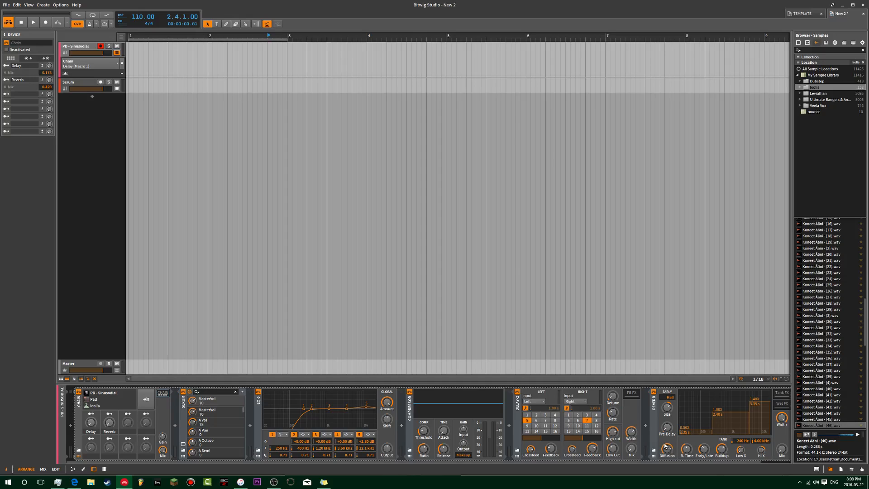
Step: Look through the Chain's nested devices and its replacement presets, closing the preset chooser without swapping
{"action": "left_click_drag", "start_coordinate": [294, 462], "coordinate": [332, 462]}
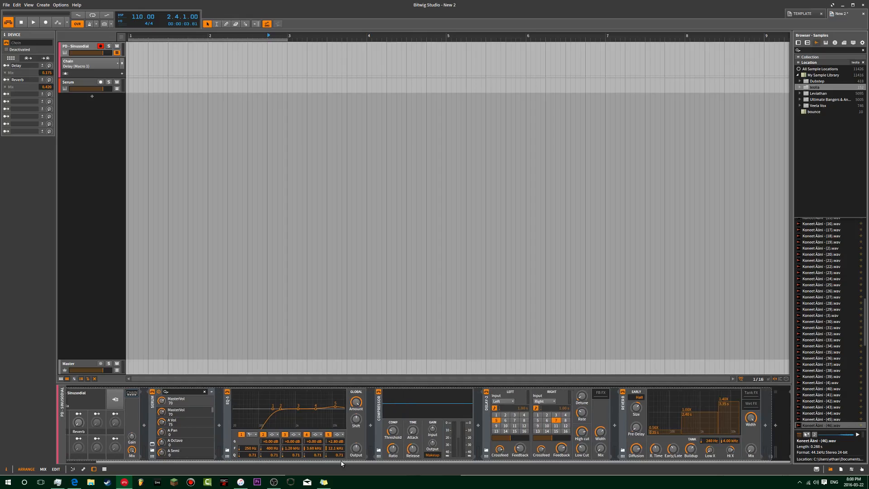
{"action": "left_click_drag", "start_coordinate": [320, 462], "coordinate": [290, 458]}
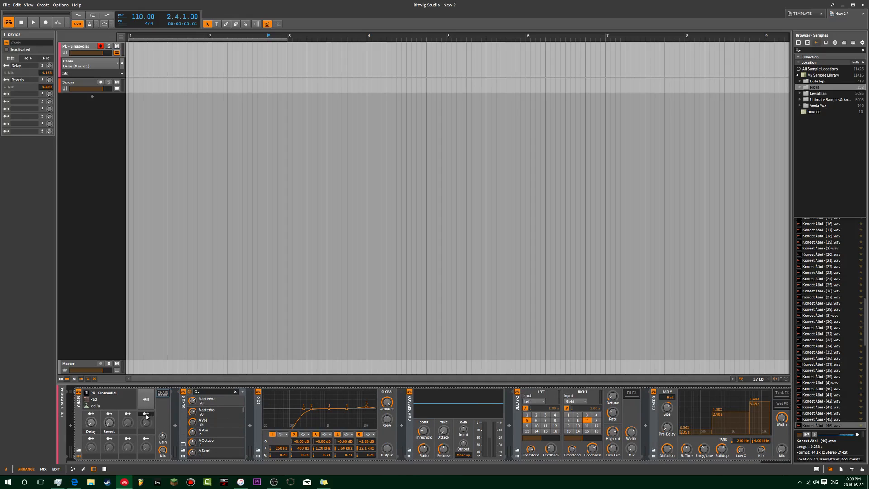
{"action": "left_click", "coordinate": [112, 405]}
{"action": "left_click", "coordinate": [86, 403]}
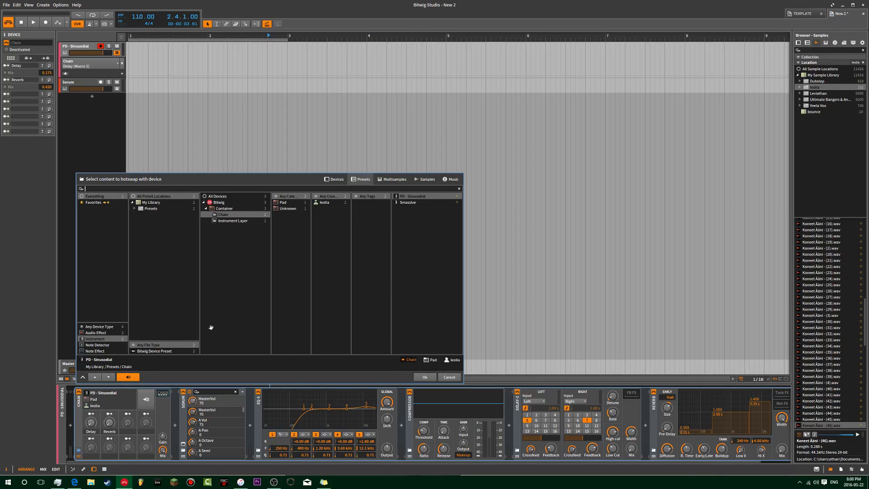
{"action": "left_click", "coordinate": [448, 377]}
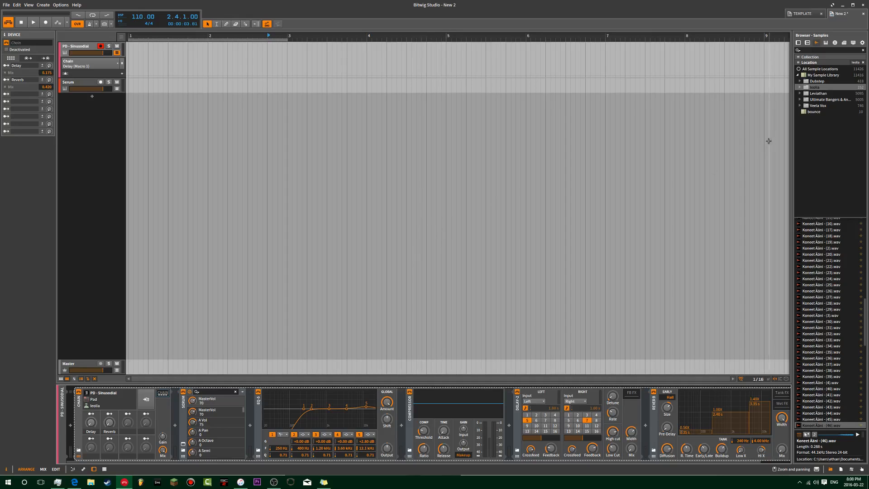
Step: Show the saved Chain presets in the browser, enlarge the results list and select the Smassive preset
{"action": "left_click", "coordinate": [808, 42]}
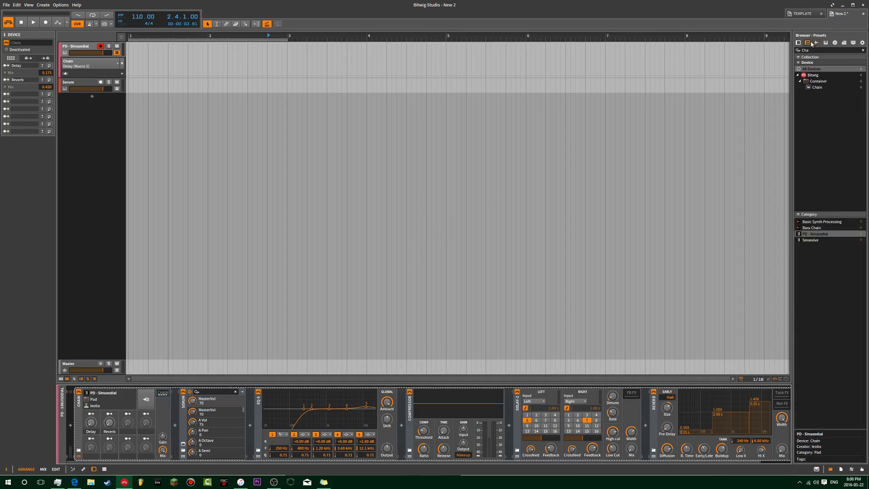
{"action": "left_click", "coordinate": [815, 44]}
{"action": "left_click", "coordinate": [810, 43]}
{"action": "left_click_drag", "start_coordinate": [823, 217], "coordinate": [823, 108]}
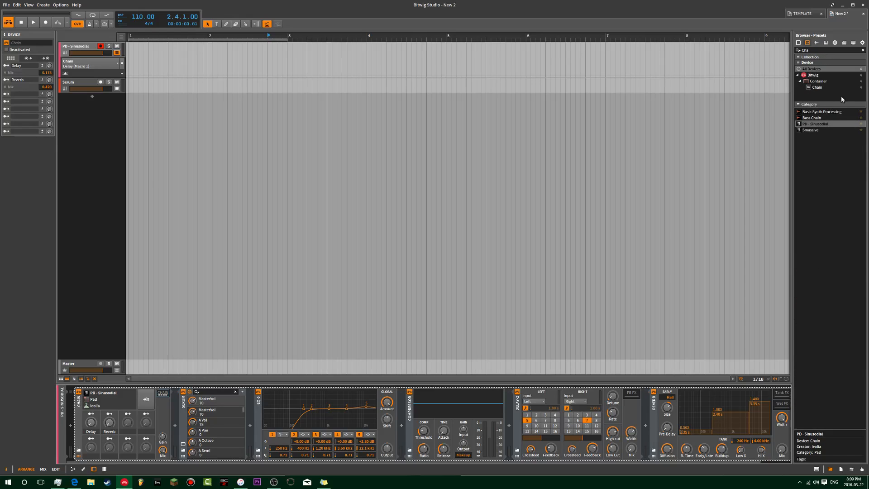
{"action": "left_click", "coordinate": [826, 129]}
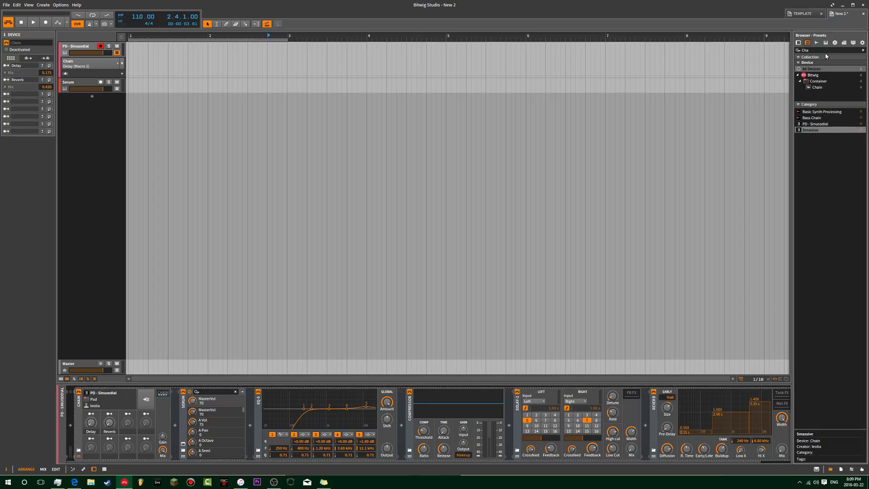
Step: Search the presets for "ser" and filter them by the Serum_x64 plug-in
{"action": "left_click", "coordinate": [808, 50]}
{"action": "type", "text": "sy"}
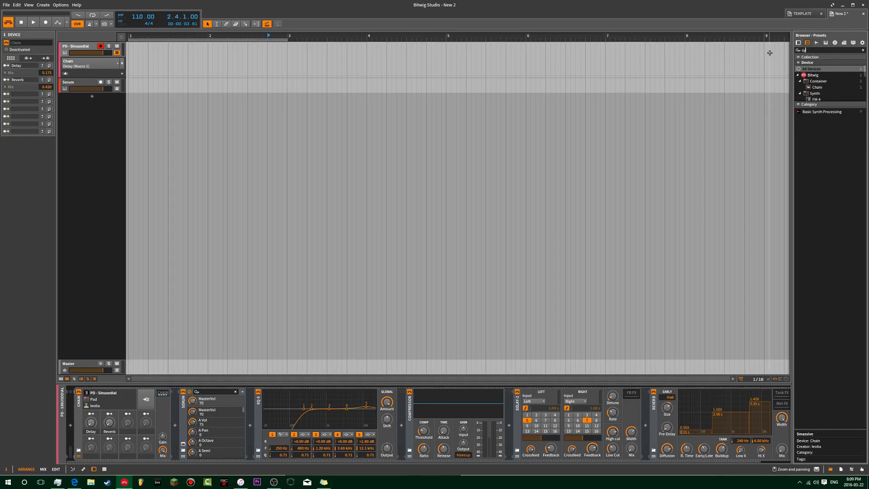
{"action": "key", "text": "BackSpace"}
{"action": "type", "text": "er"}
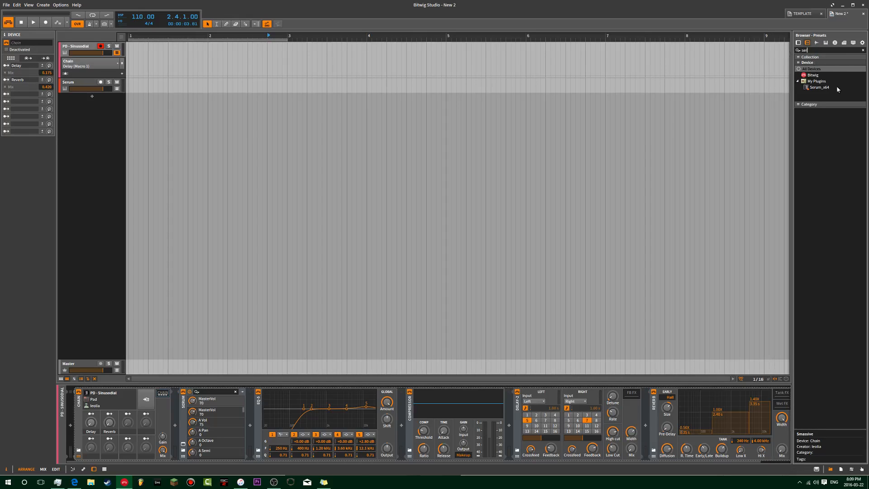
{"action": "left_click", "coordinate": [832, 88]}
Step: Compare the device browser with the preset browser and inspect the presets' Collection and Device filters
{"action": "left_click", "coordinate": [800, 44]}
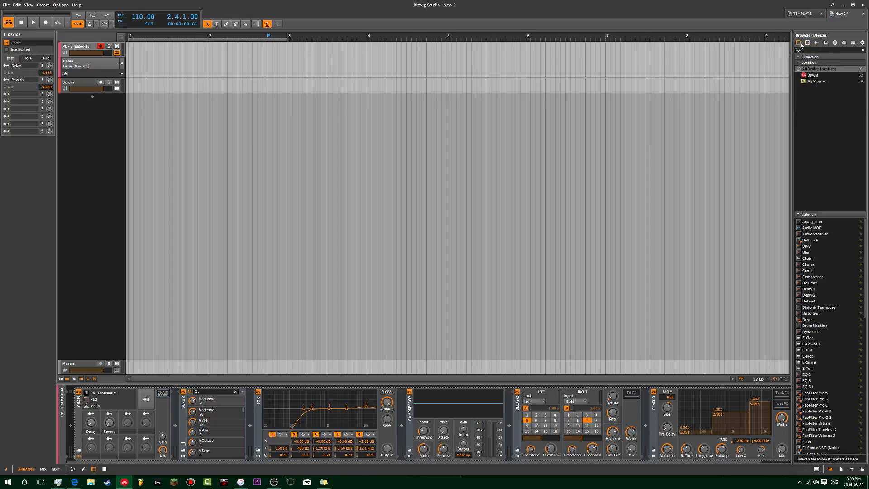
{"action": "left_click", "coordinate": [807, 42]}
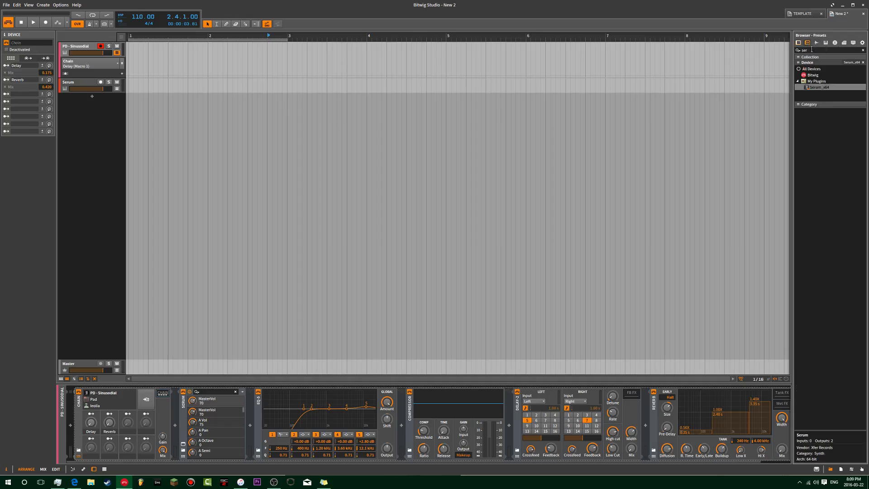
{"action": "left_click", "coordinate": [820, 59]}
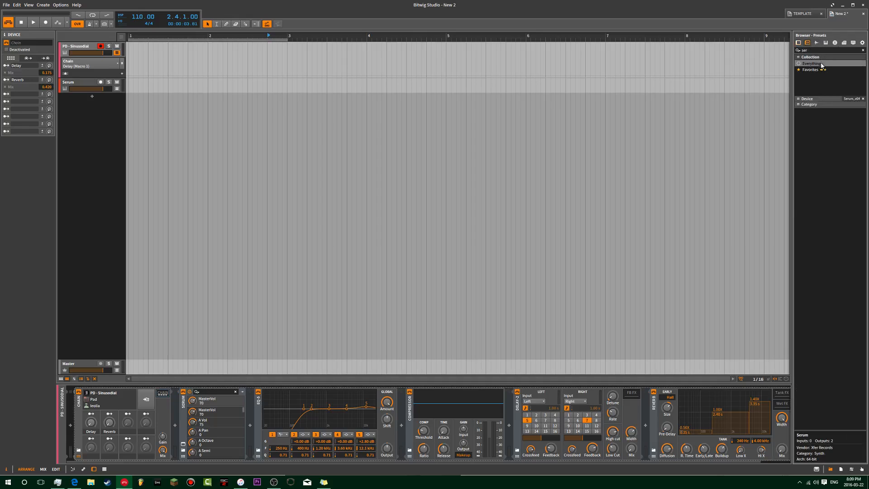
{"action": "left_click", "coordinate": [824, 57]}
{"action": "left_click", "coordinate": [822, 68]}
{"action": "left_click", "coordinate": [822, 62]}
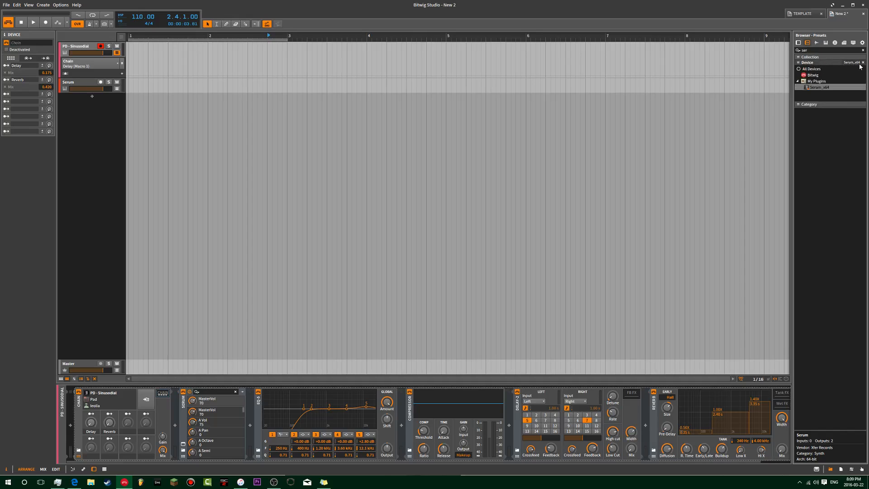
Step: Search the device browser for "ser" and return to the Serum_x64 preset listing
{"action": "left_click", "coordinate": [799, 42]}
{"action": "left_click", "coordinate": [810, 49]}
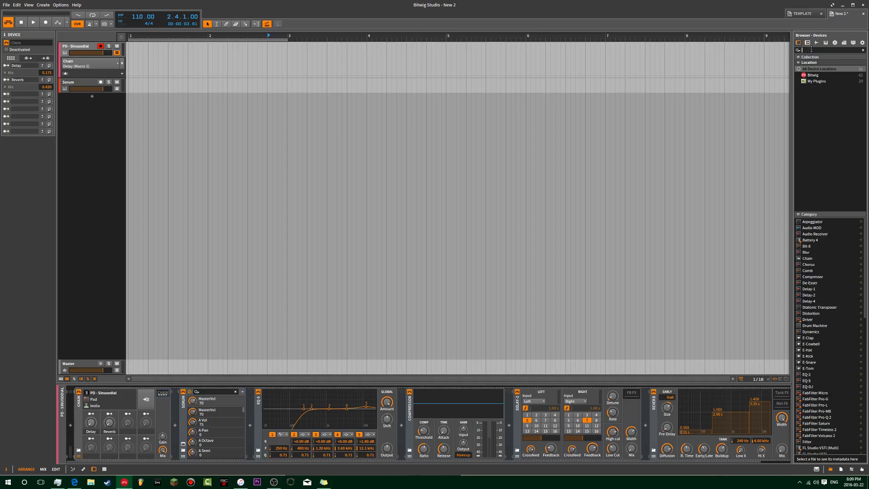
{"action": "type", "text": "ser"}
{"action": "left_click", "coordinate": [809, 43]}
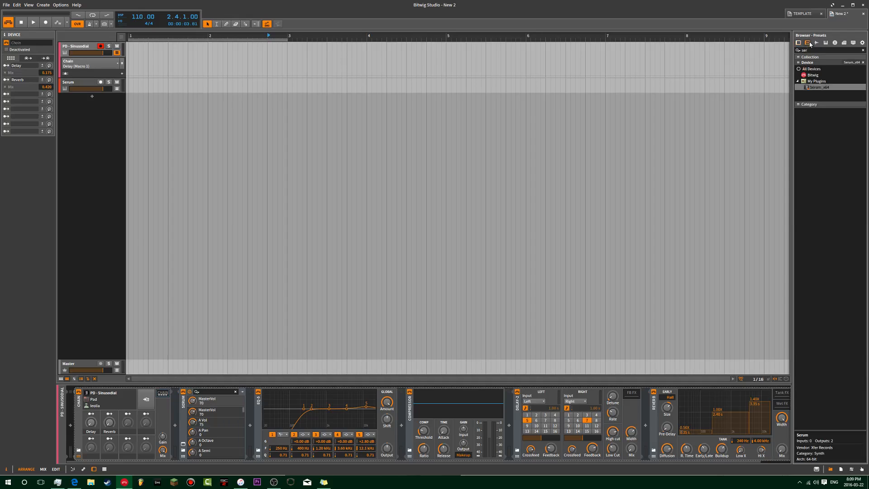
Step: Hide the Collection filter section in the preset browser, show the File Type section and keep the Device section expanded
{"action": "right_click", "coordinate": [817, 88]}
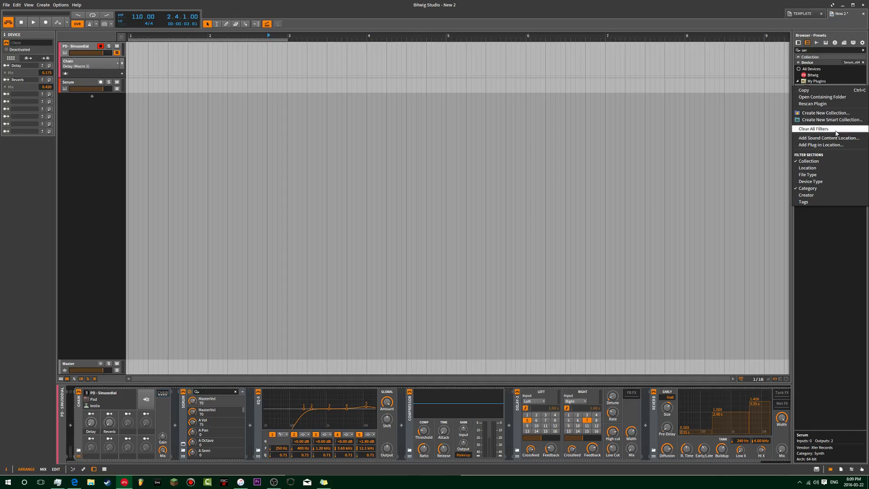
{"action": "left_click", "coordinate": [821, 160]}
{"action": "right_click", "coordinate": [817, 88]}
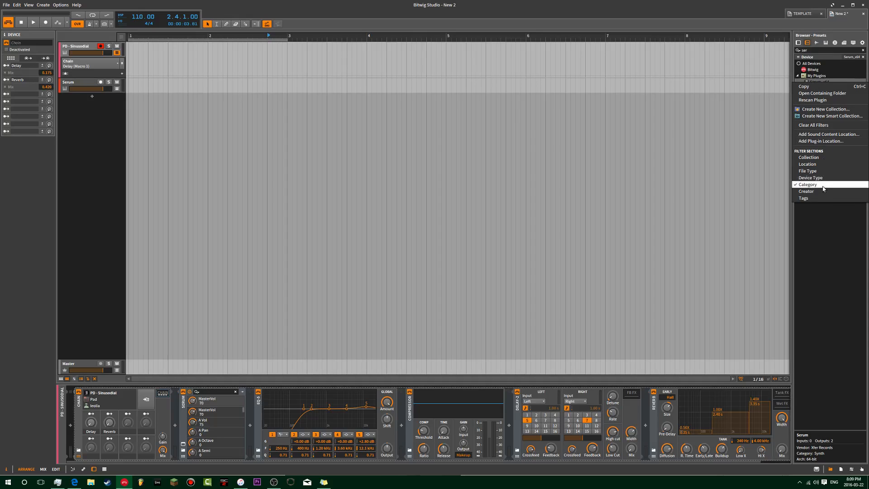
{"action": "left_click", "coordinate": [809, 171]}
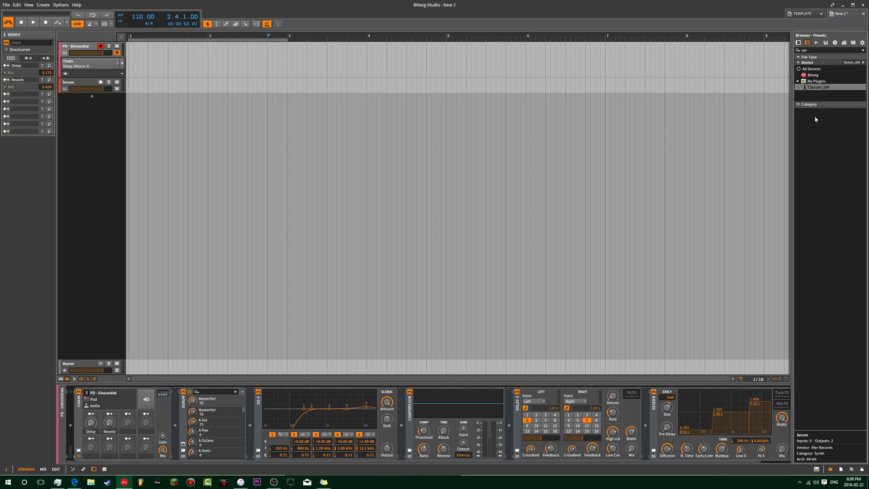
{"action": "left_click", "coordinate": [812, 58]}
{"action": "left_click", "coordinate": [813, 58]}
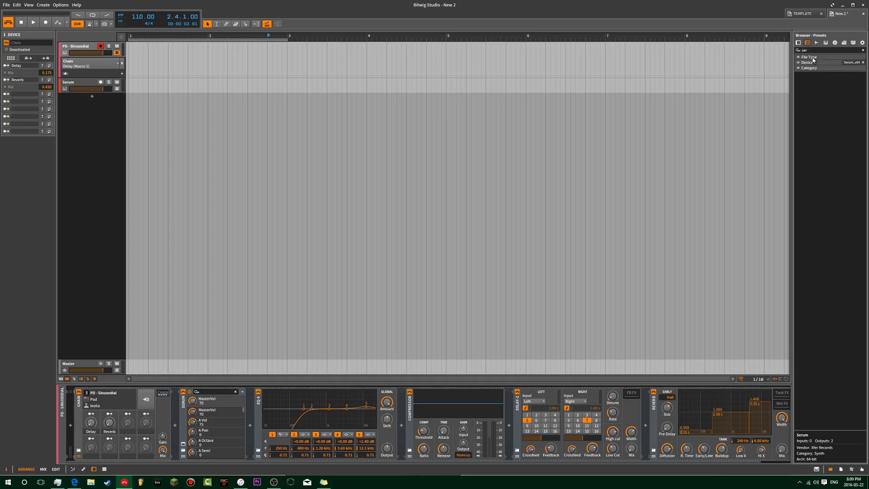
{"action": "left_click", "coordinate": [812, 64]}
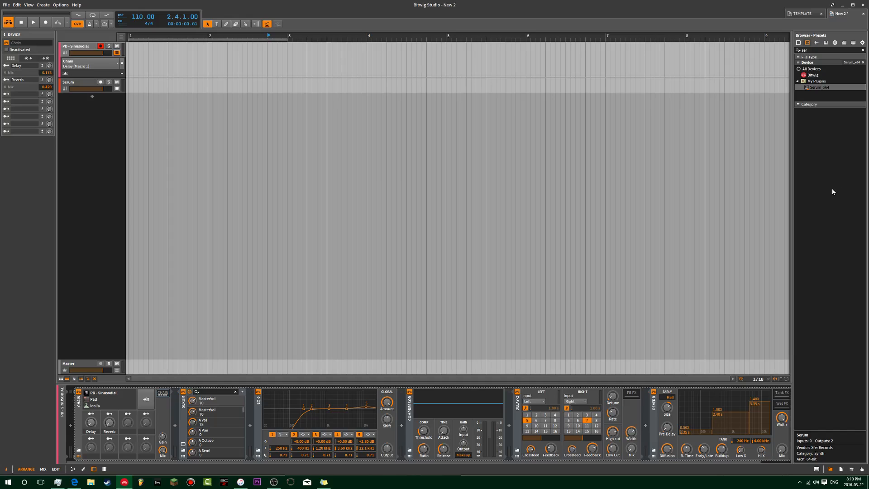
Step: Replace the PD - Sinusodial chain with the Serum_x64 plug-in, and view Serum's preset categories before closing its window
{"action": "double_click", "coordinate": [804, 88]}
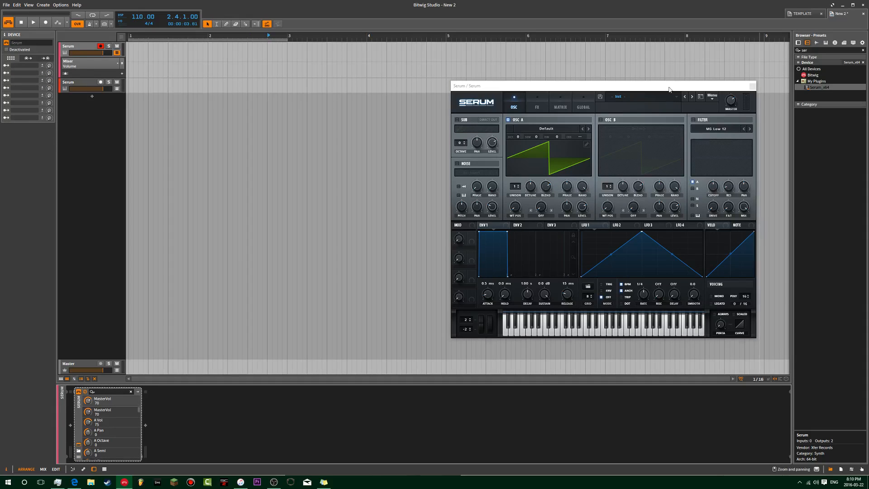
{"action": "left_click", "coordinate": [502, 99]}
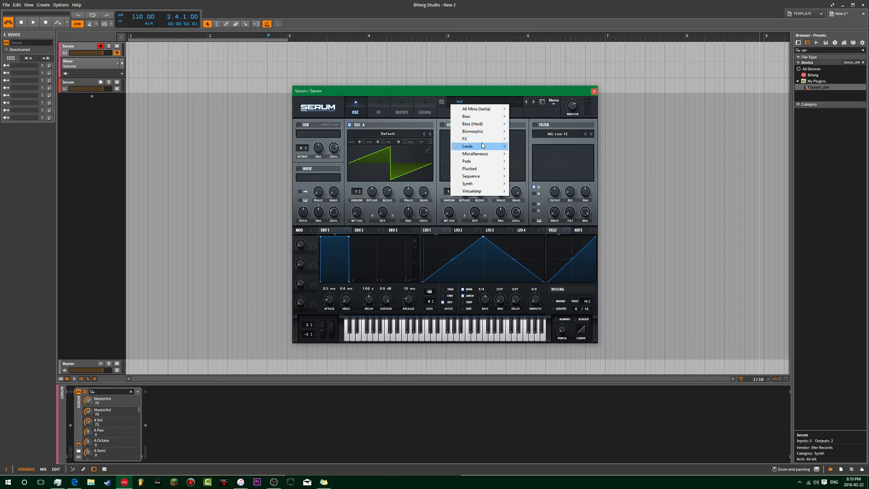
{"action": "left_click", "coordinate": [594, 92]}
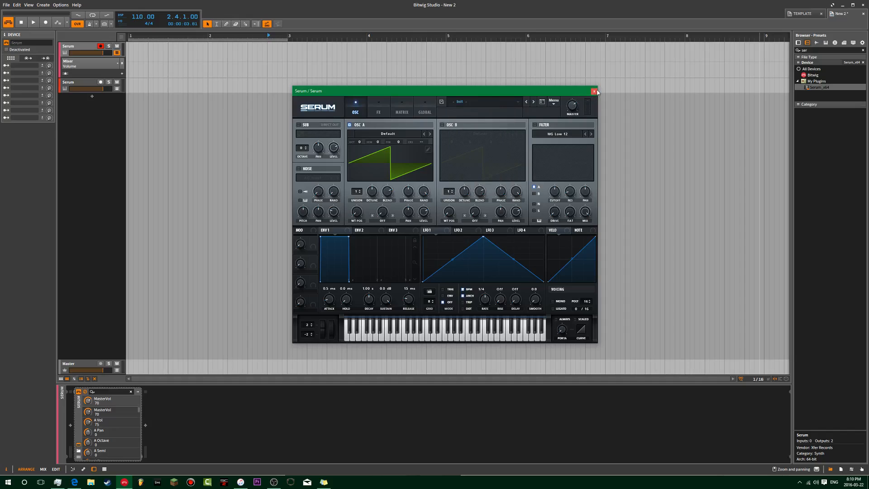
{"action": "left_click", "coordinate": [593, 92]}
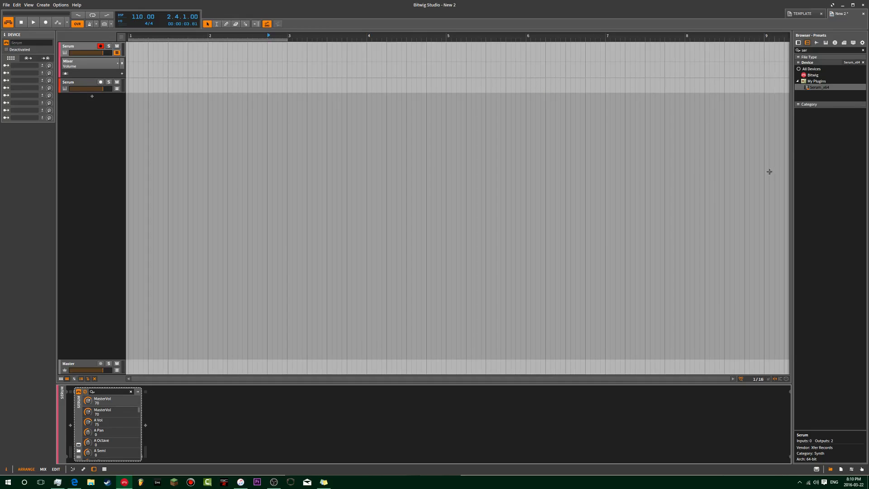
{"action": "left_click", "coordinate": [77, 49]}
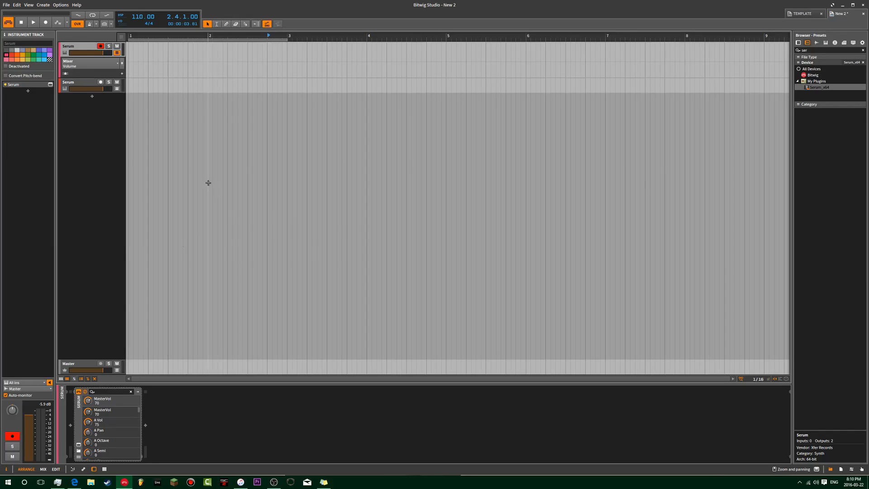
Step: Undo the Serum replacement of the PD - Sinusodial chain and fold the restored chain down to its macro view
{"action": "key", "text": "ctrl+z"}
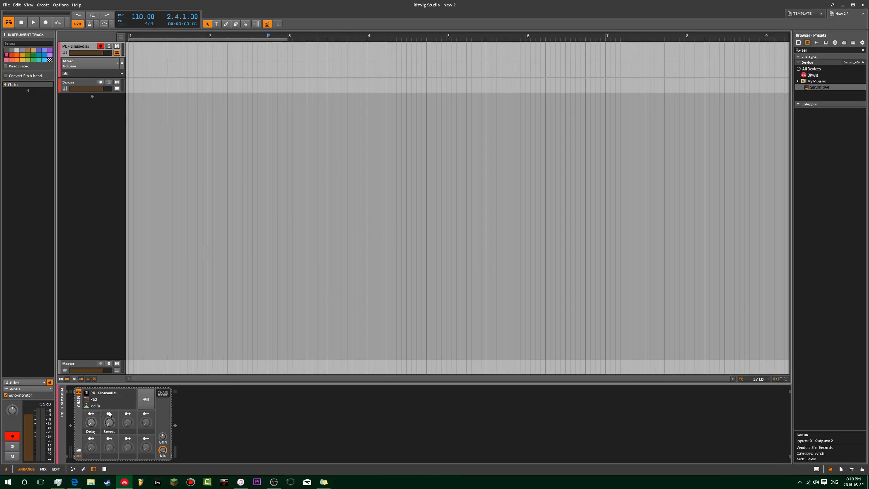
{"action": "left_click", "coordinate": [161, 395]}
{"action": "double_click", "coordinate": [79, 415]}
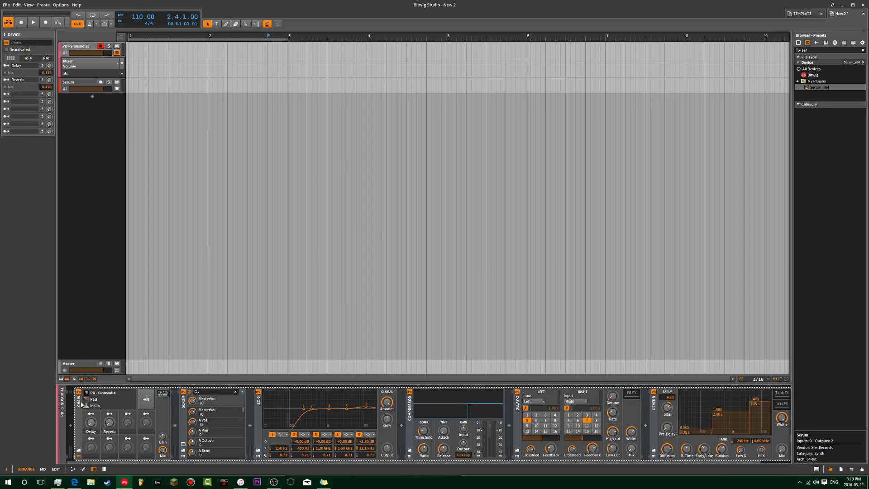
{"action": "left_click", "coordinate": [78, 457]}
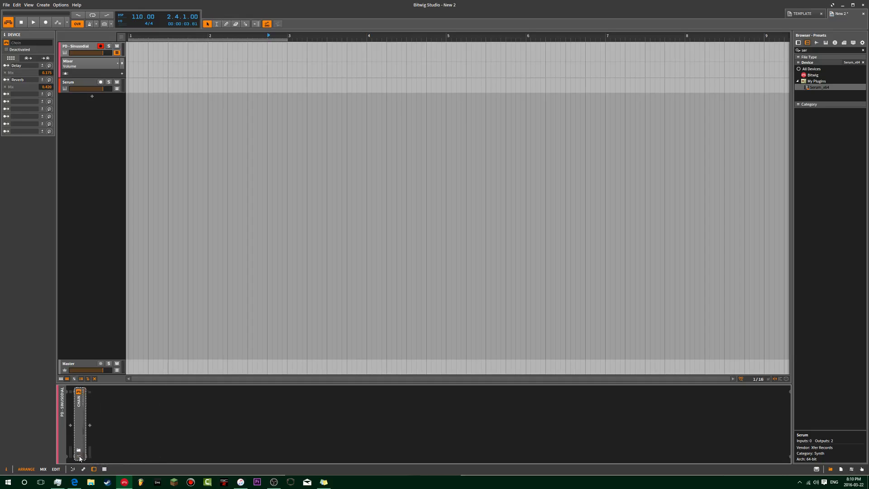
{"action": "left_click", "coordinate": [79, 457]}
Step: Raise the chain's Delay macro to 100% and turn up its Reverb macro
{"action": "left_click", "coordinate": [94, 430]}
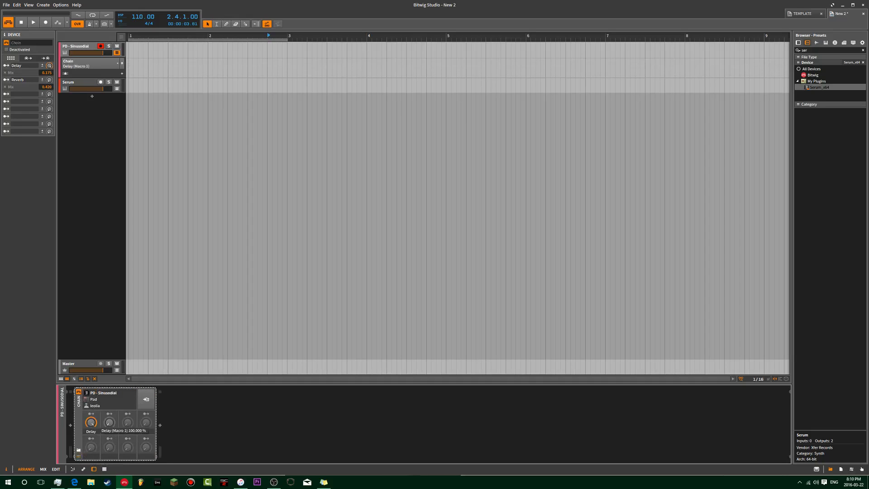
{"action": "left_click", "coordinate": [109, 423]}
{"action": "left_click_drag", "start_coordinate": [109, 423], "coordinate": [109, 371]}
Step: Add a new instrument track holding the Kontakt 5 plug-in
{"action": "left_click", "coordinate": [93, 97]}
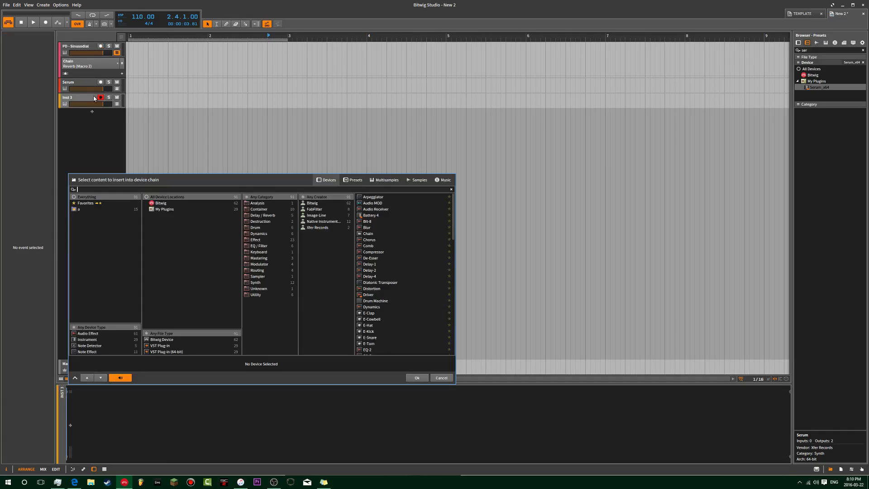
{"action": "type", "text": "kon"}
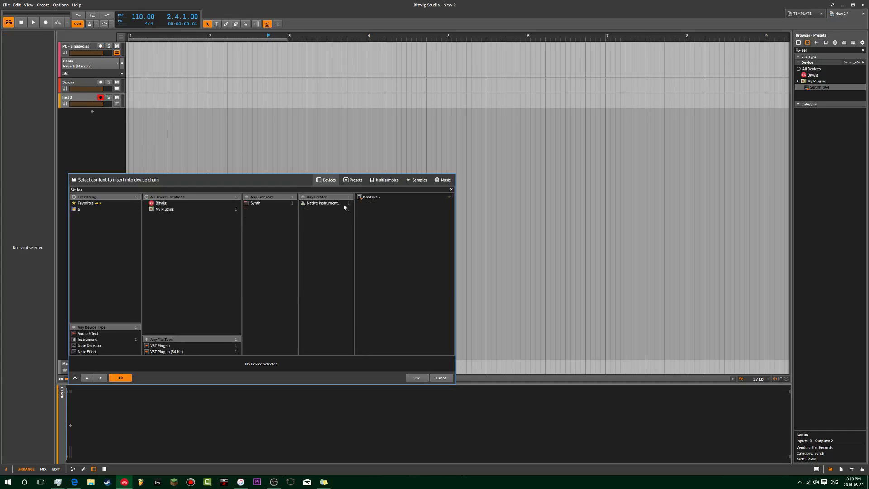
{"action": "double_click", "coordinate": [372, 198]}
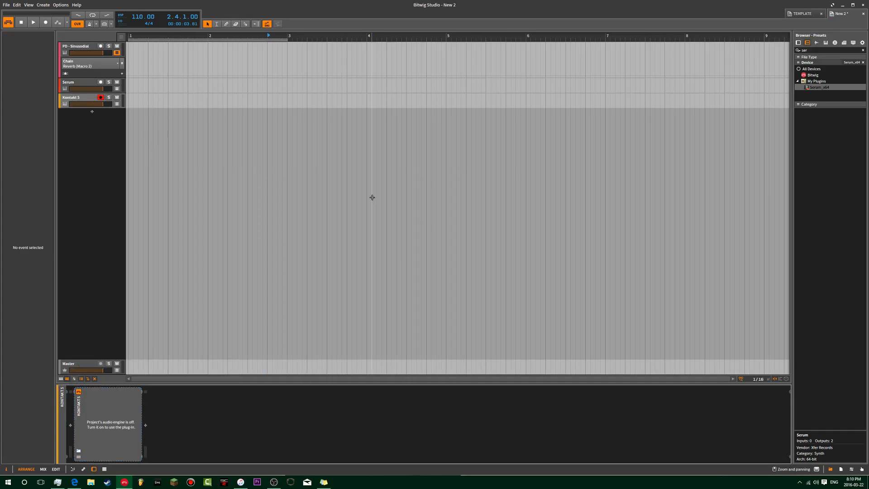
Step: Insert an EQ-5 after Kontakt 5, cutting slightly at about 107 and 212 Hz and boosting about 2.20 dB at 10.7 kHz
{"action": "left_click", "coordinate": [146, 426]}
{"action": "type", "text": "eq"}
{"action": "left_click_drag", "start_coordinate": [373, 182], "coordinate": [190, 168]}
{"action": "double_click", "coordinate": [315, 188]}
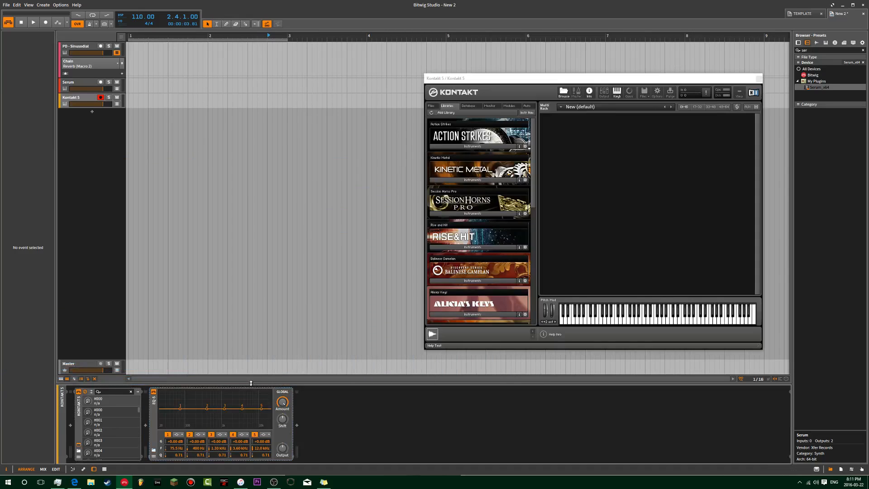
{"action": "left_click_drag", "start_coordinate": [180, 408], "coordinate": [197, 410]}
{"action": "left_click_drag", "start_coordinate": [261, 408], "coordinate": [239, 409]}
Step: Load The Gentleman instrument from Kontakt's library list
{"action": "scroll", "coordinate": [503, 243], "scroll_direction": "down", "scroll_amount": 5}
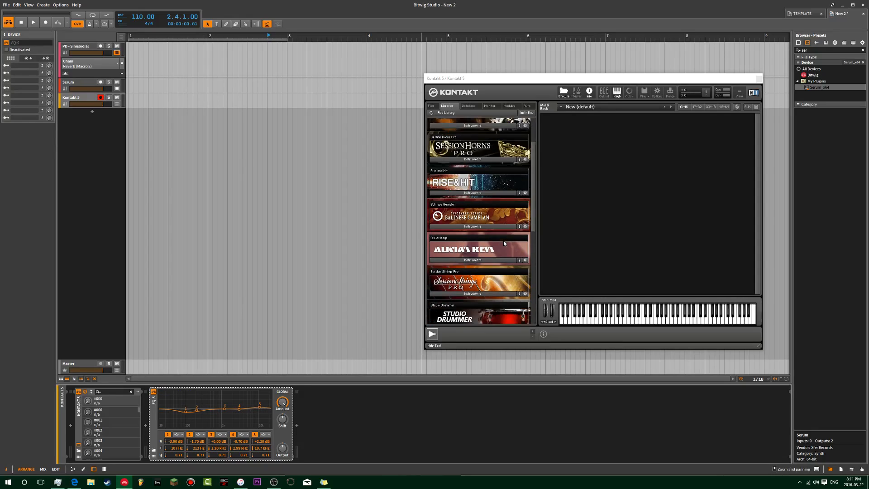
{"action": "scroll", "coordinate": [503, 243], "scroll_direction": "down", "scroll_amount": 4}
{"action": "scroll", "coordinate": [500, 294], "scroll_direction": "down", "scroll_amount": 5}
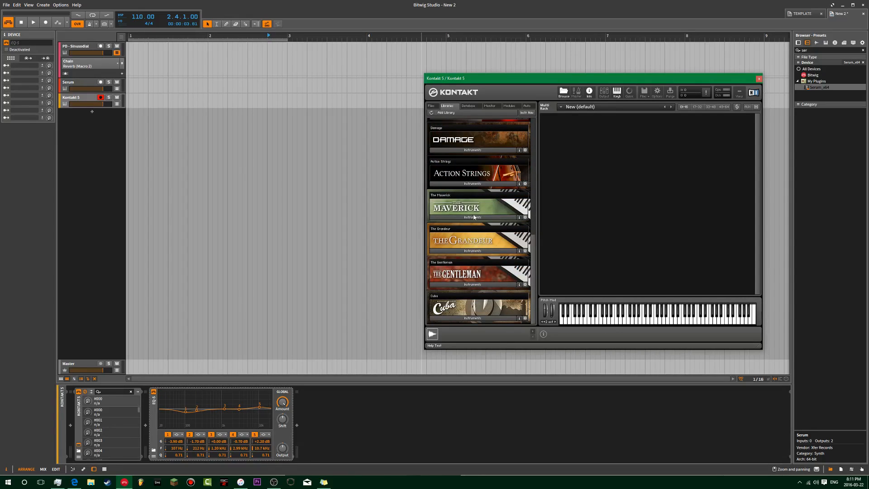
{"action": "left_click", "coordinate": [475, 285]}
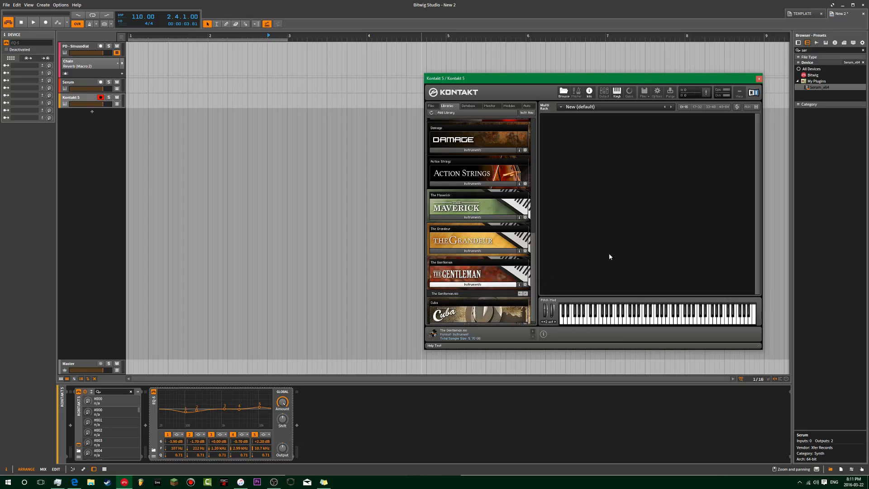
{"action": "double_click", "coordinate": [484, 293]}
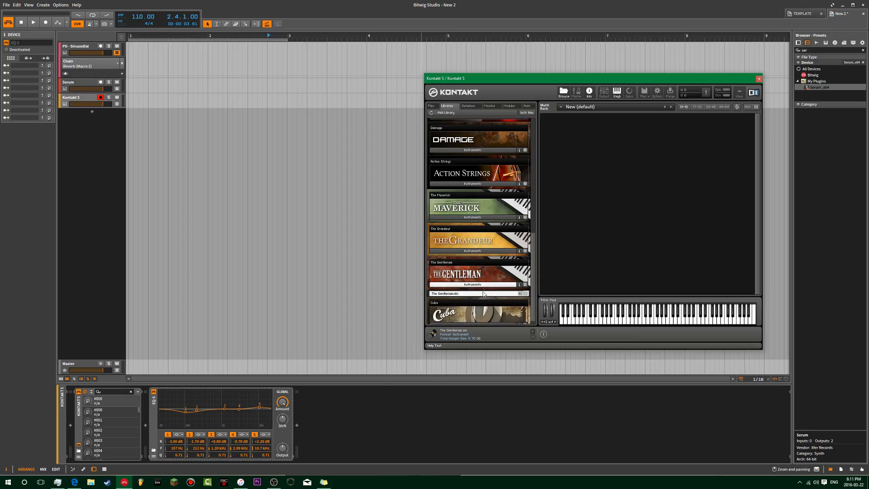
Step: Insert a Reverb device after the EQ-5
{"action": "left_click", "coordinate": [296, 425]}
{"action": "type", "text": "re"}
{"action": "double_click", "coordinate": [606, 252]}
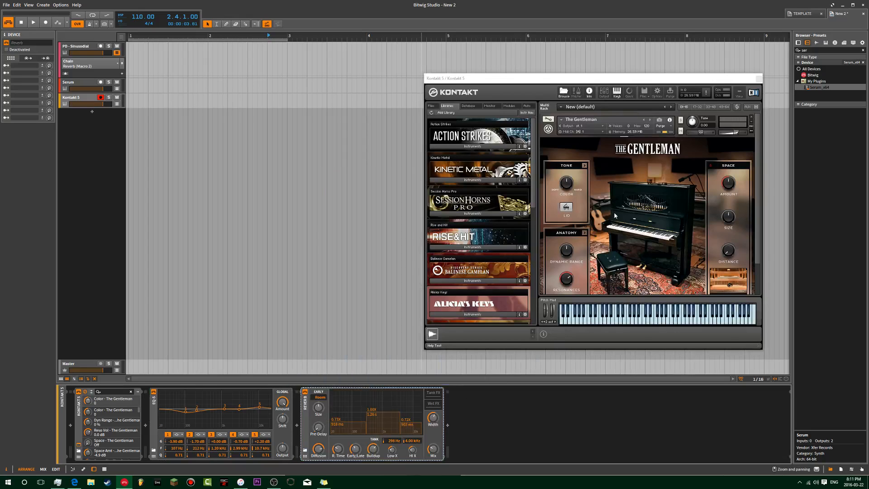
Step: Audition The Gentleman piano with a few notes on Kontakt's keyboard and close the Kontakt window
{"action": "left_click", "coordinate": [643, 320]}
{"action": "left_click", "coordinate": [681, 319]}
{"action": "left_click", "coordinate": [655, 323]}
{"action": "left_click", "coordinate": [613, 322]}
{"action": "left_click", "coordinate": [758, 79]}
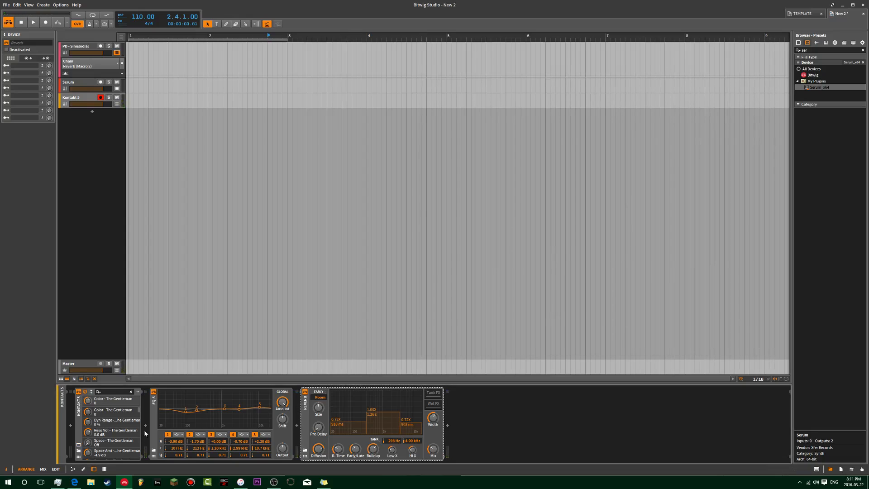
Step: Add a Chain device after the Reverb and move the Kontakt 5, EQ-5 and Reverb devices into it
{"action": "left_click", "coordinate": [447, 426]}
{"action": "type", "text": "ch"}
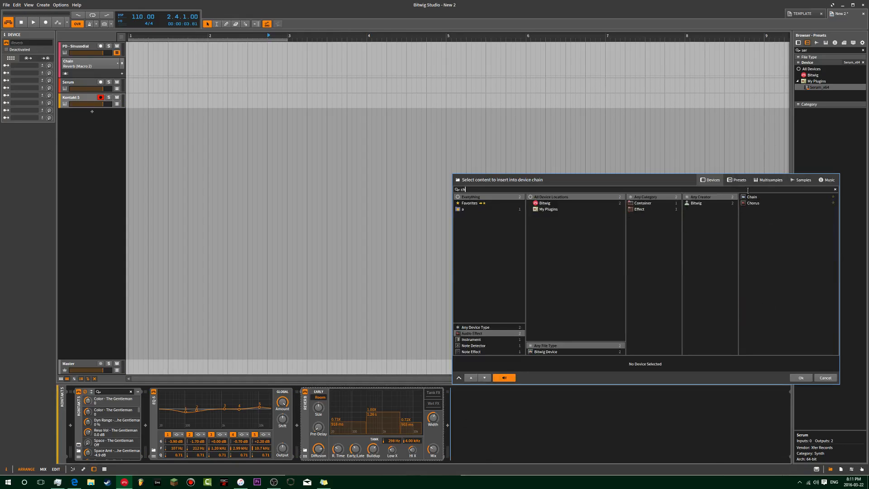
{"action": "double_click", "coordinate": [756, 198]}
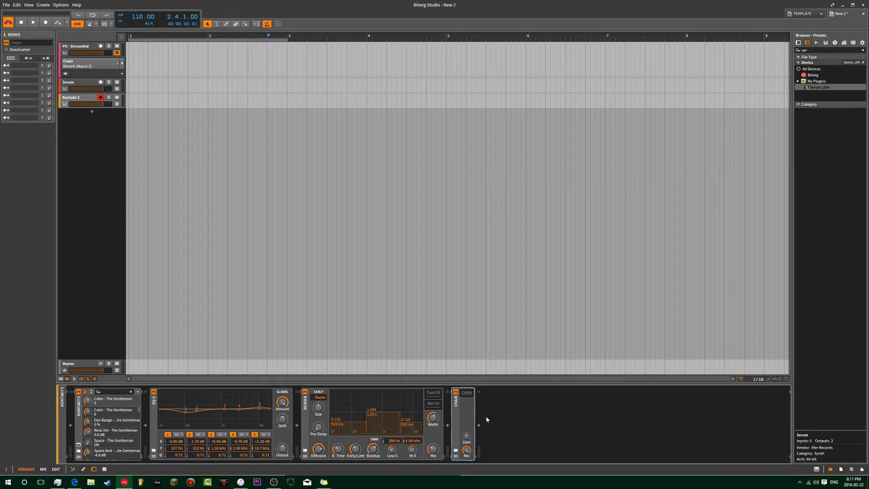
{"action": "left_click", "coordinate": [310, 418]}
{"action": "left_click", "coordinate": [80, 415], "text": "ctrl"}
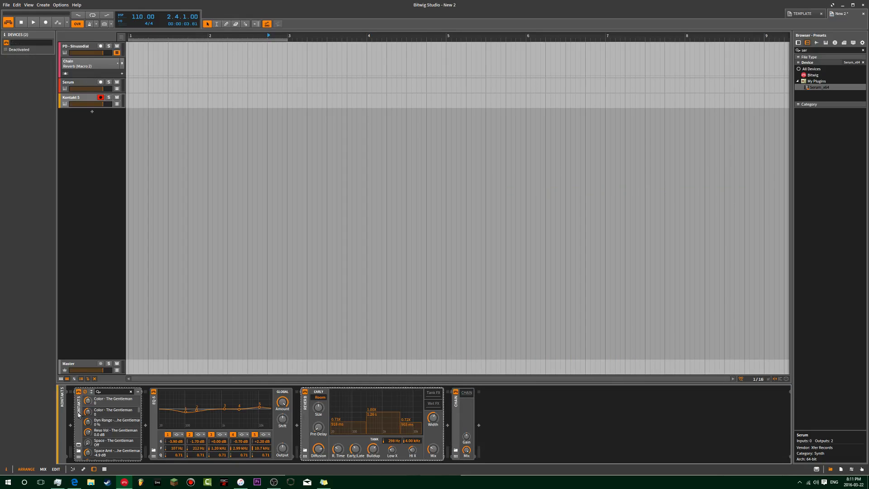
{"action": "left_click", "coordinate": [157, 412], "text": "ctrl"}
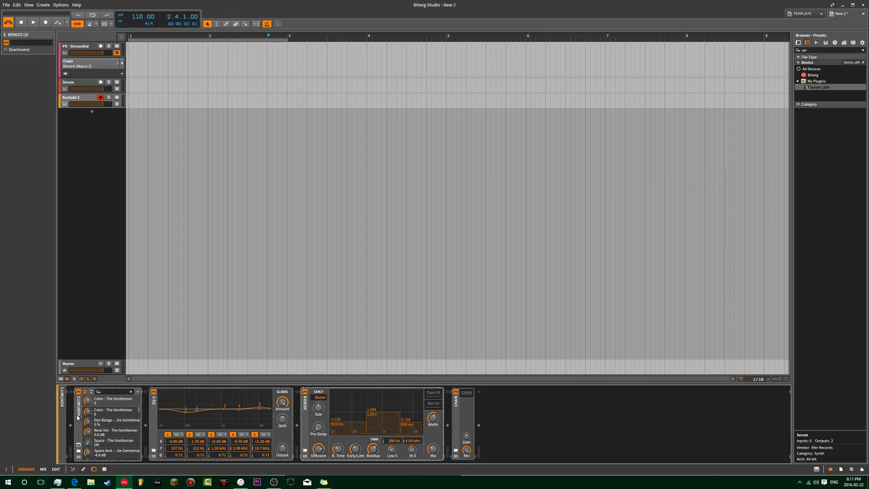
{"action": "left_click_drag", "start_coordinate": [425, 414], "coordinate": [469, 396]}
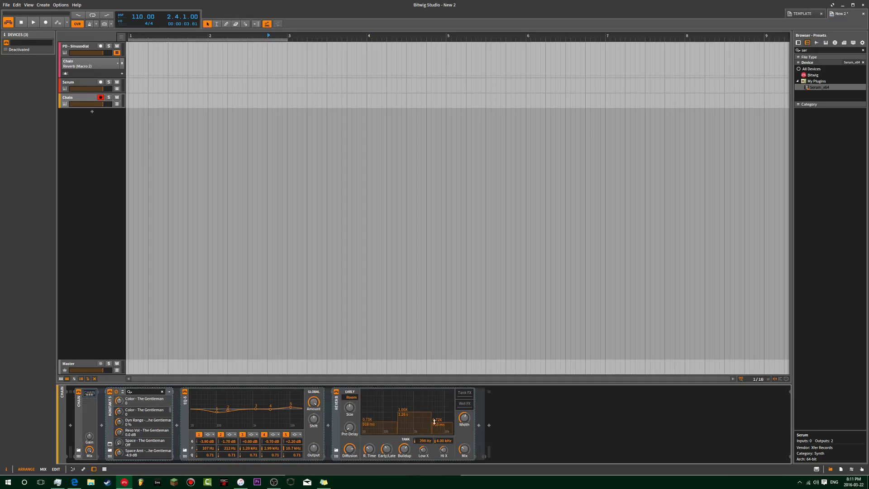
Step: Show the Chain's macros and preset details and save it to the library as "AC- Piano" in the Orchestral category
{"action": "left_click", "coordinate": [78, 451]}
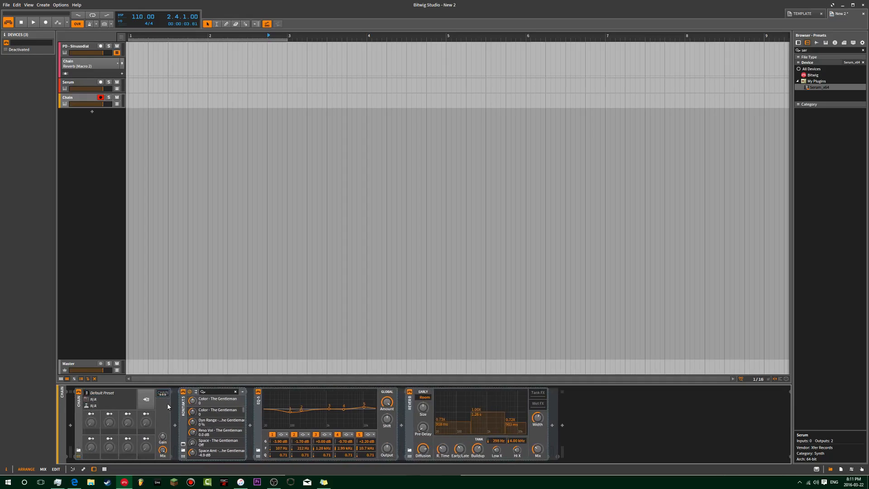
{"action": "left_click", "coordinate": [145, 399]}
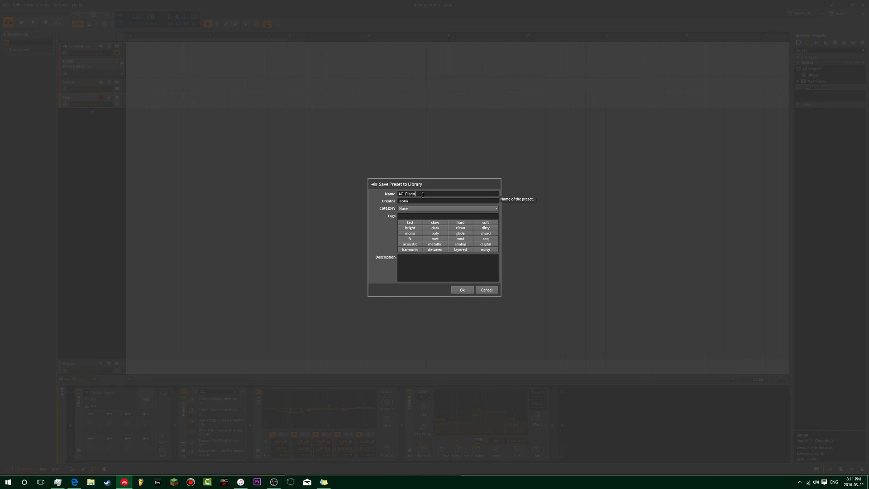
{"action": "left_click", "coordinate": [421, 208]}
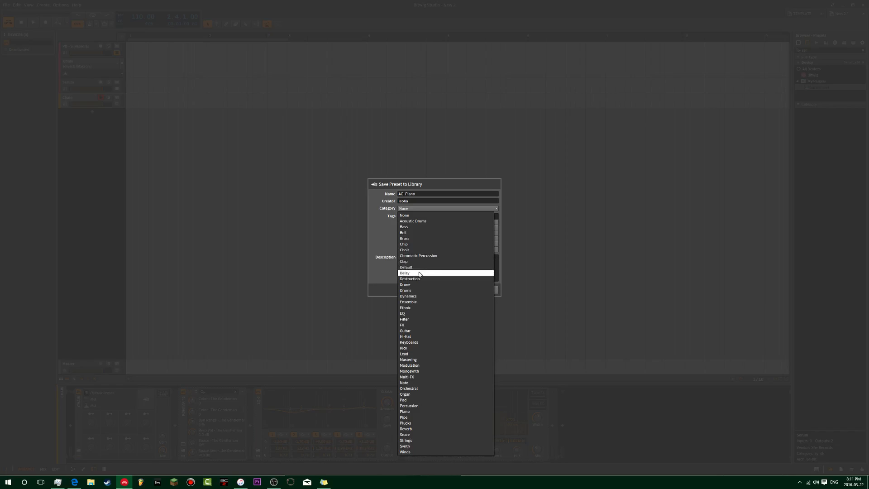
{"action": "left_click", "coordinate": [416, 411]}
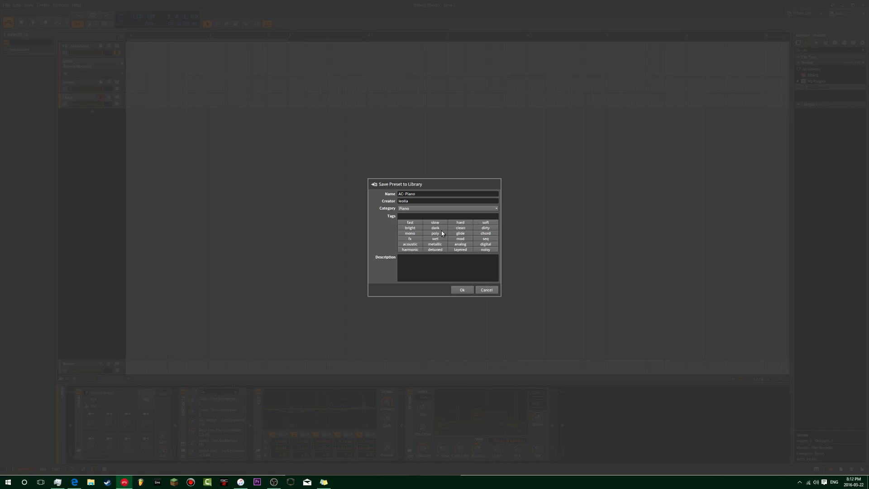
{"action": "left_click", "coordinate": [428, 209]}
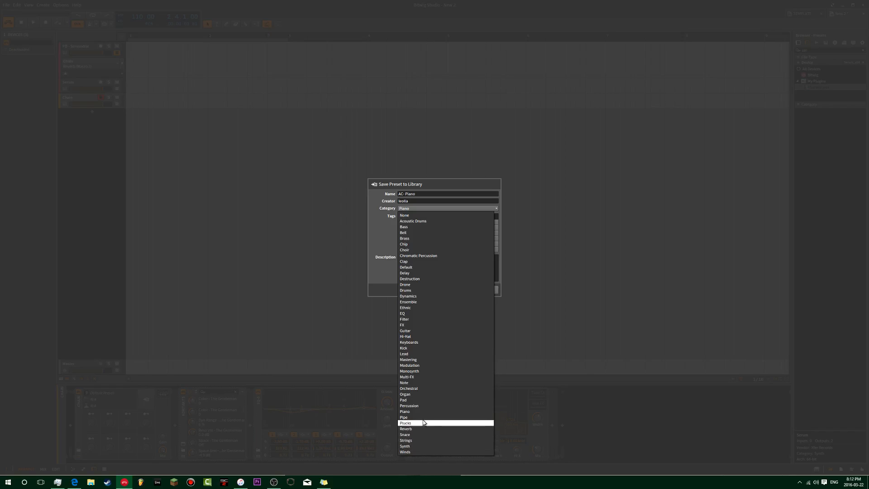
{"action": "left_click", "coordinate": [427, 388]}
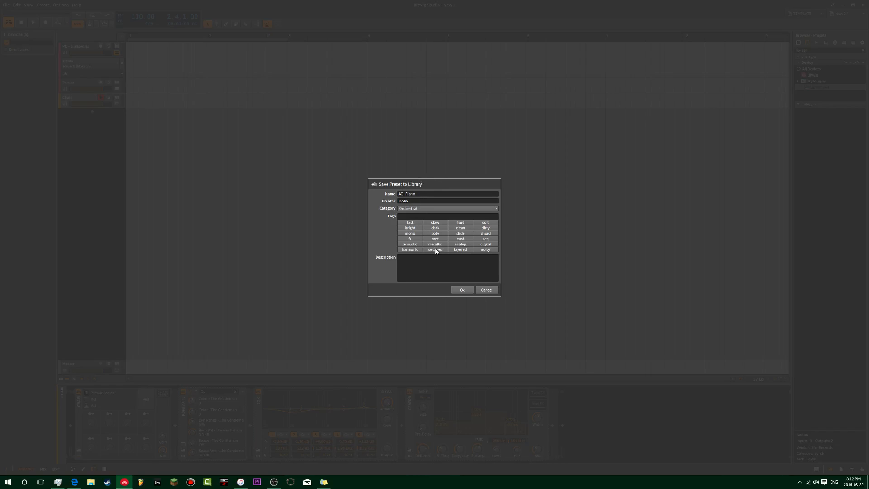
{"action": "left_click", "coordinate": [462, 290]}
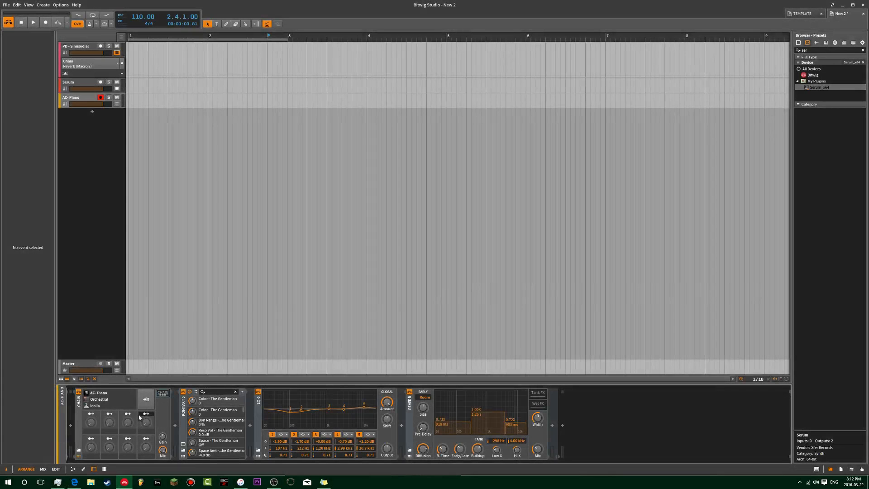
Step: Browse replacement Chain presets by the Pad and Unknown categories and preview the Smassive preset
{"action": "left_click", "coordinate": [89, 399]}
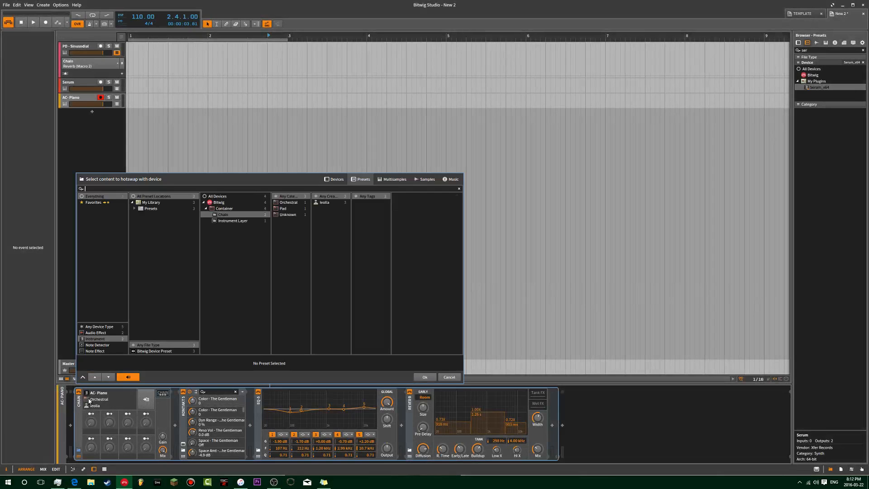
{"action": "left_click", "coordinate": [285, 209]}
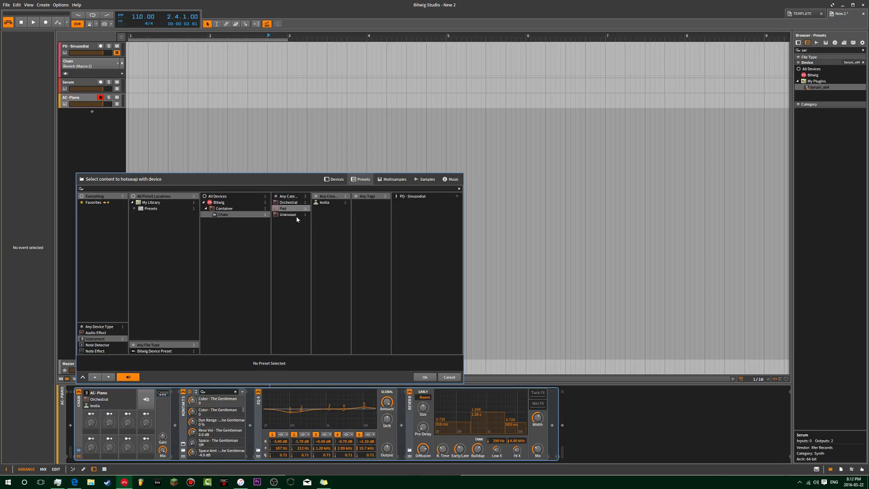
{"action": "left_click", "coordinate": [295, 216]}
{"action": "left_click", "coordinate": [412, 198]}
Step: Inspect the category choices in the Smassive preset's file metadata, leave the category unset and close the dialog
{"action": "right_click", "coordinate": [413, 197]}
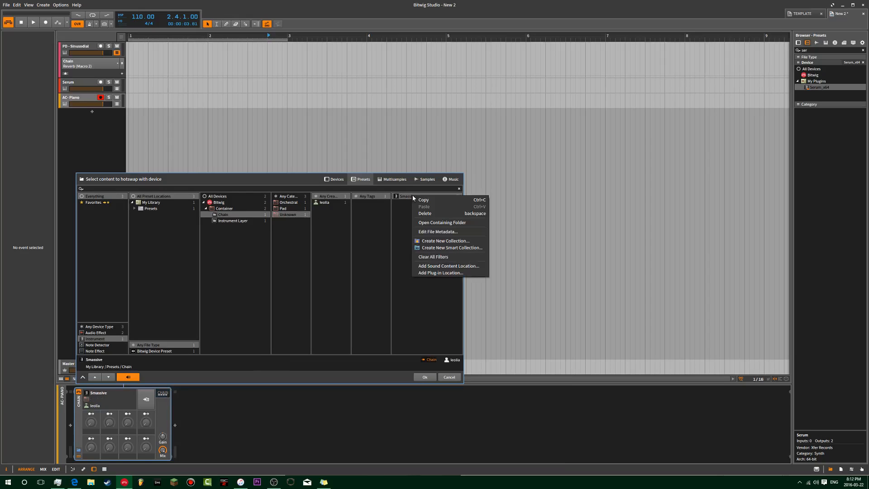
{"action": "left_click", "coordinate": [444, 233]}
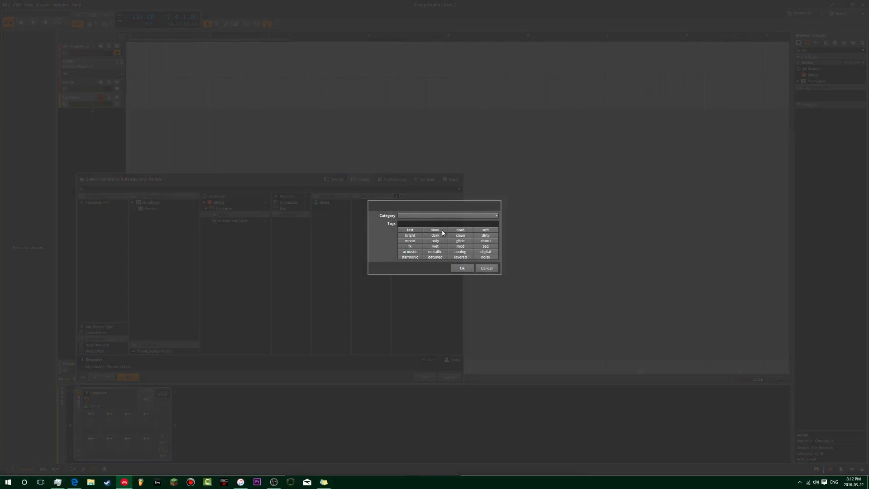
{"action": "left_click", "coordinate": [415, 216]}
{"action": "left_click", "coordinate": [417, 209]}
{"action": "left_click", "coordinate": [427, 214]}
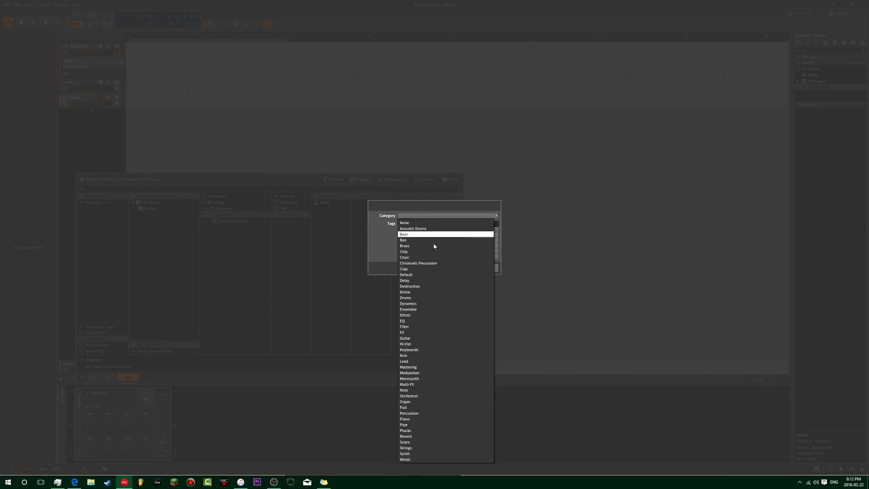
{"action": "left_click", "coordinate": [386, 237]}
{"action": "left_click", "coordinate": [468, 268]}
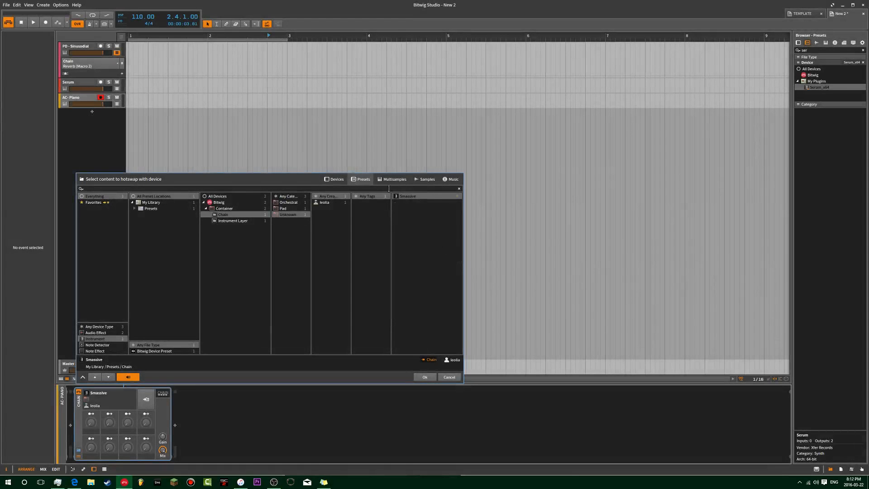
Step: Open the folder containing the Smassive preset, view the Chain preset files and close the folder window
{"action": "right_click", "coordinate": [405, 197]}
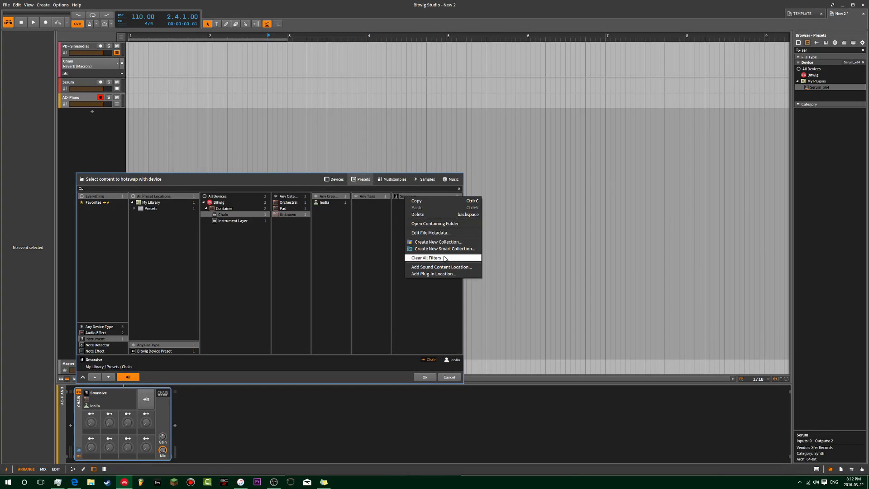
{"action": "left_click", "coordinate": [435, 224]}
{"action": "left_click_drag", "start_coordinate": [285, 206], "coordinate": [267, 145]}
{"action": "left_click", "coordinate": [315, 209]}
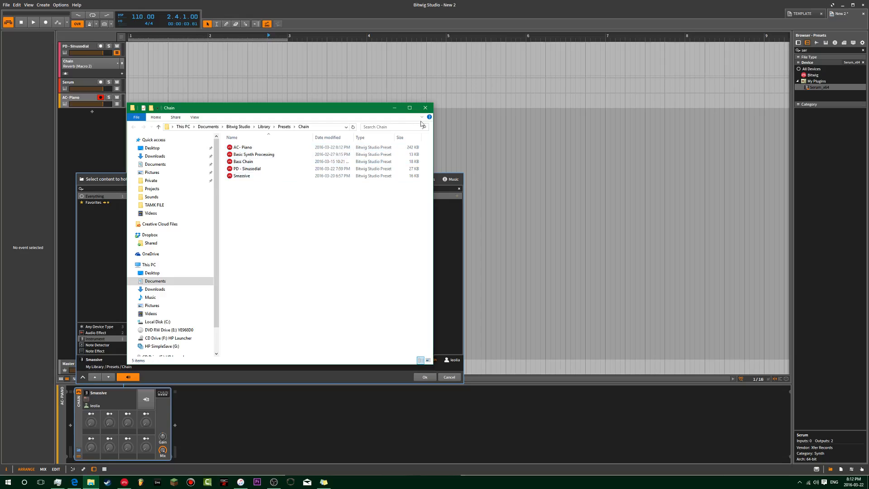
{"action": "left_click", "coordinate": [426, 107]}
Step: List Chain presets from all categories and cancel the preset swap on the AC- Piano chain
{"action": "right_click", "coordinate": [407, 197]}
{"action": "left_click", "coordinate": [407, 198]}
{"action": "right_click", "coordinate": [407, 197]}
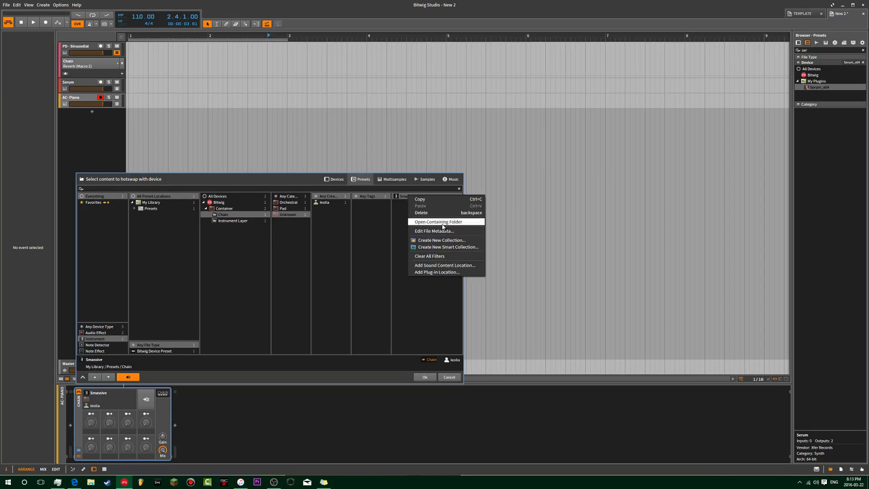
{"action": "left_click", "coordinate": [397, 243]}
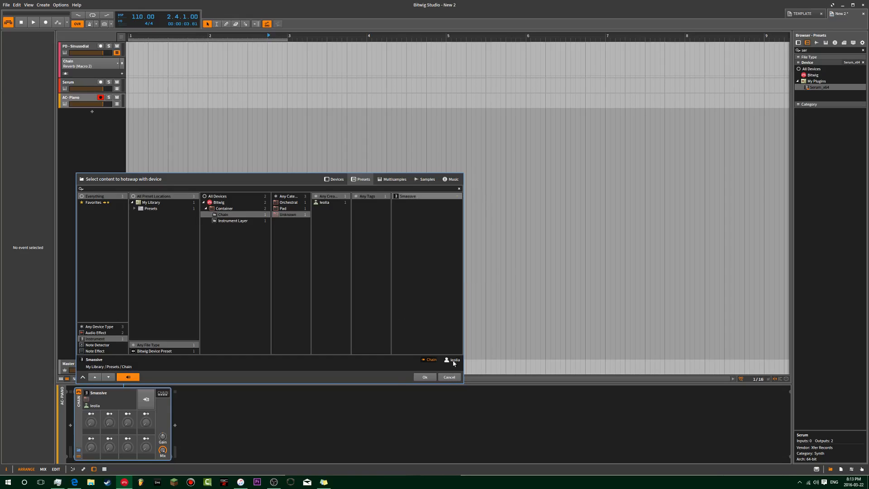
{"action": "left_click", "coordinate": [297, 197]}
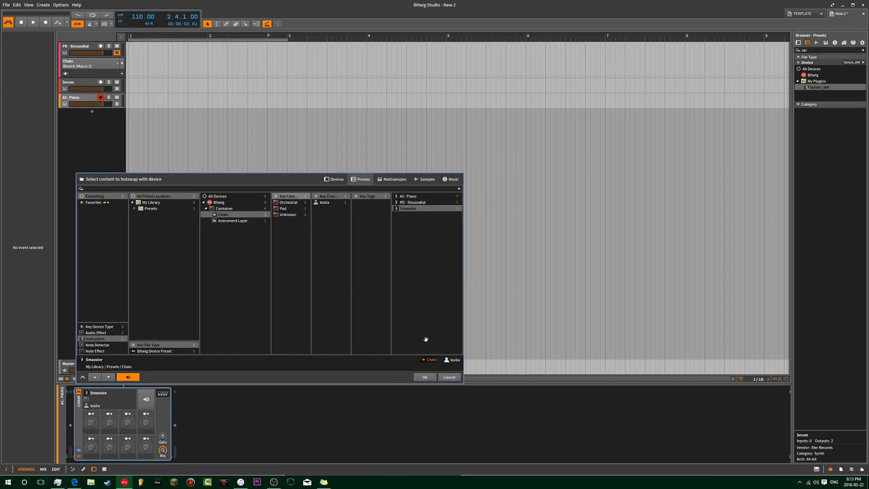
{"action": "left_click", "coordinate": [456, 378]}
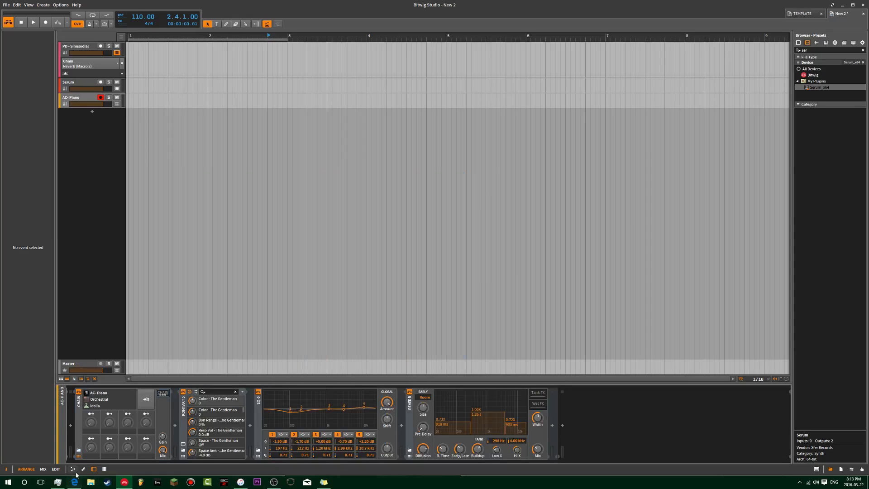